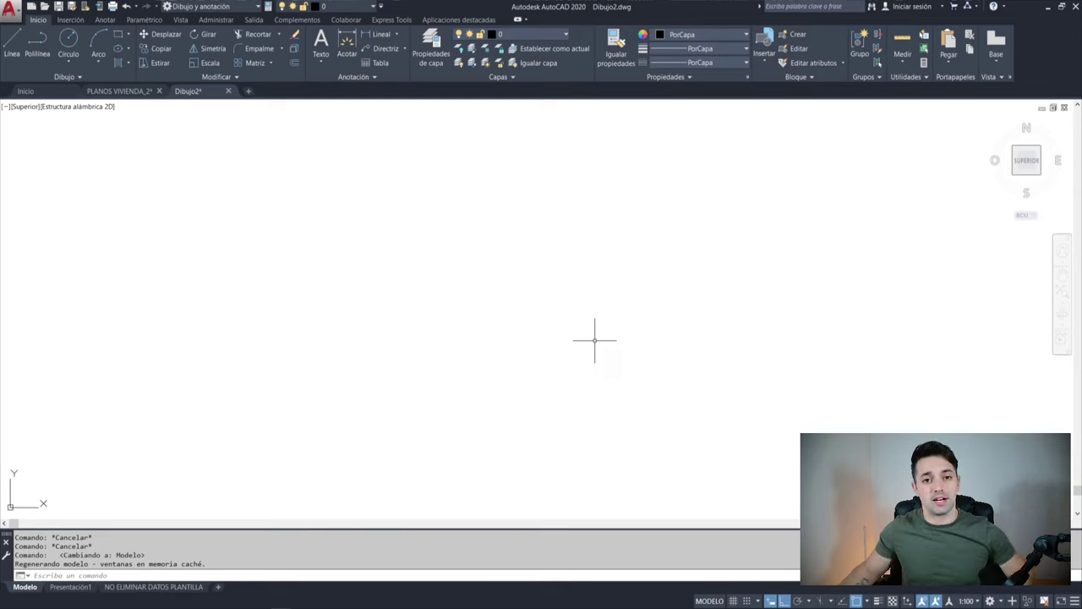
# - On the Anotar tab, with ortho off, draw two non-parallel angled lines
pyautogui.press('Escape')
pyautogui.press('Escape')
pyautogui.press('Escape')
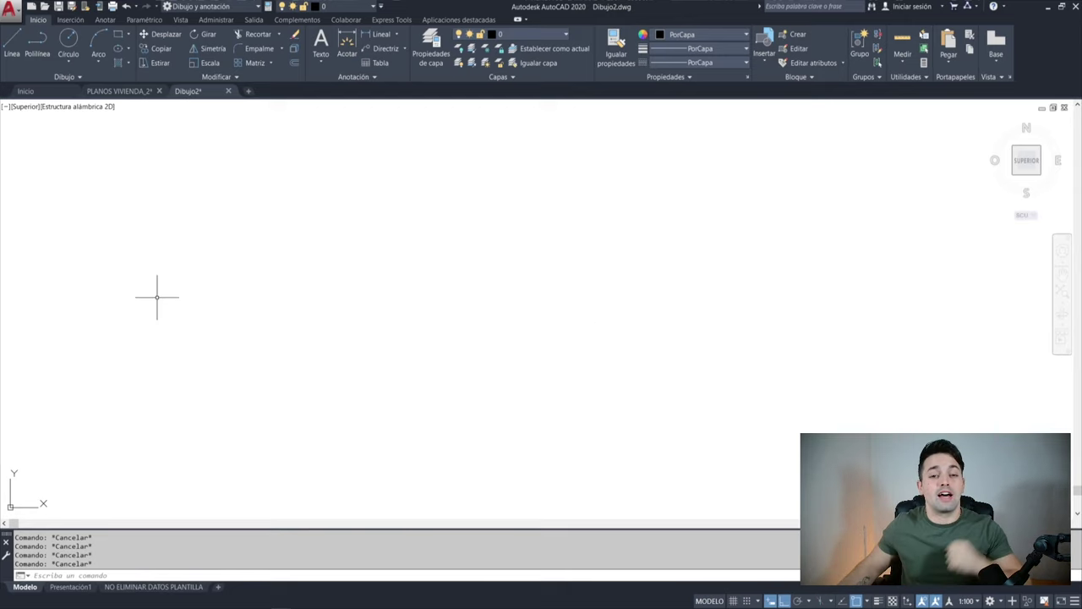
pyautogui.click(105, 21)
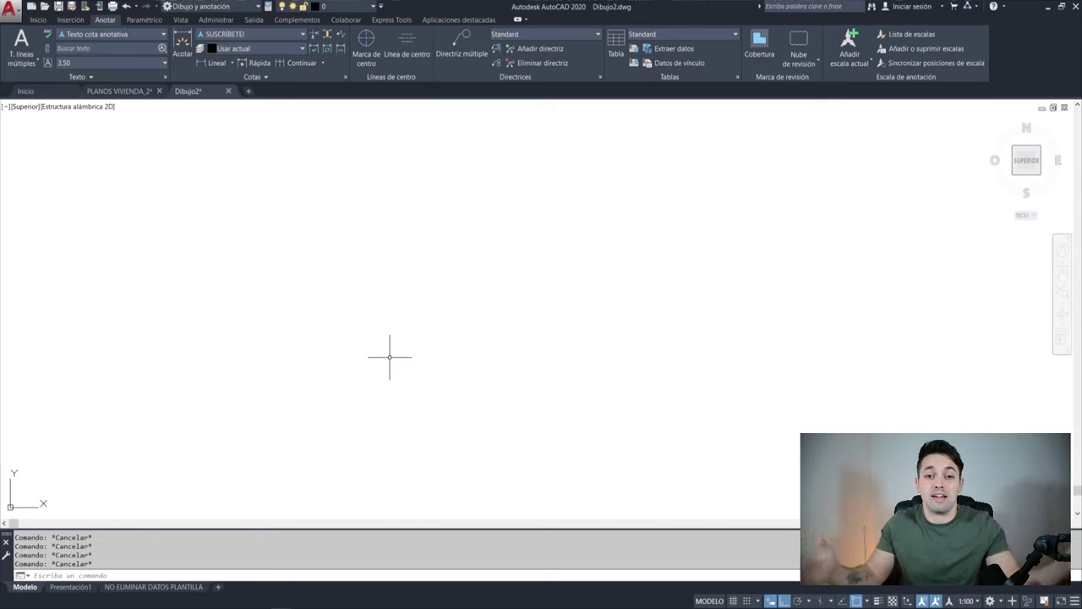
pyautogui.press('F8')
pyautogui.write('l')
pyautogui.press('Return')
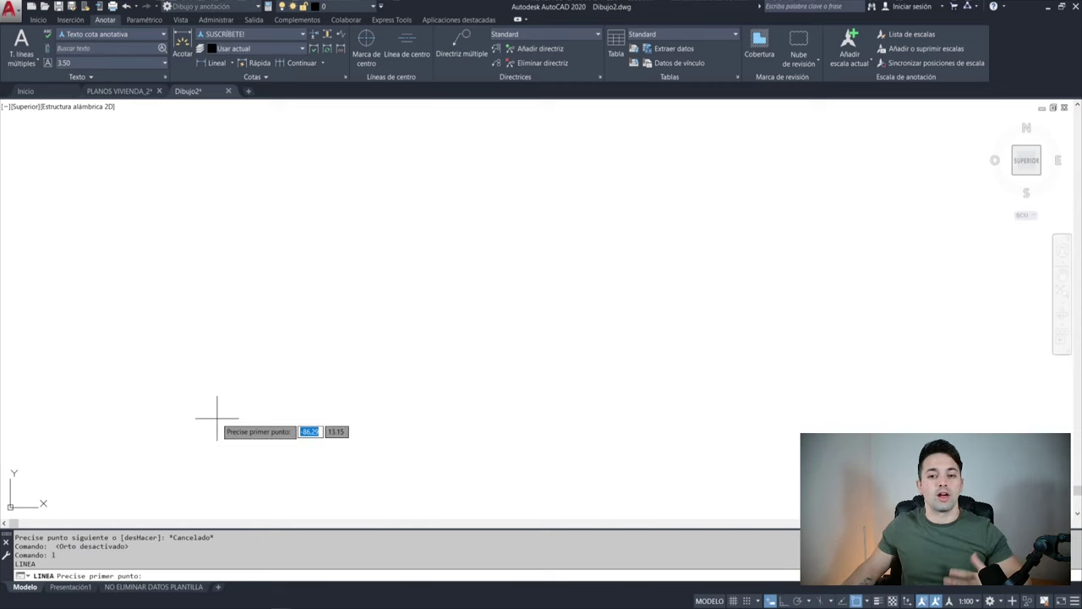
pyautogui.click(217, 417)
pyautogui.click(322, 230)
pyautogui.press('Return')
pyautogui.press('Return')
pyautogui.click(315, 455)
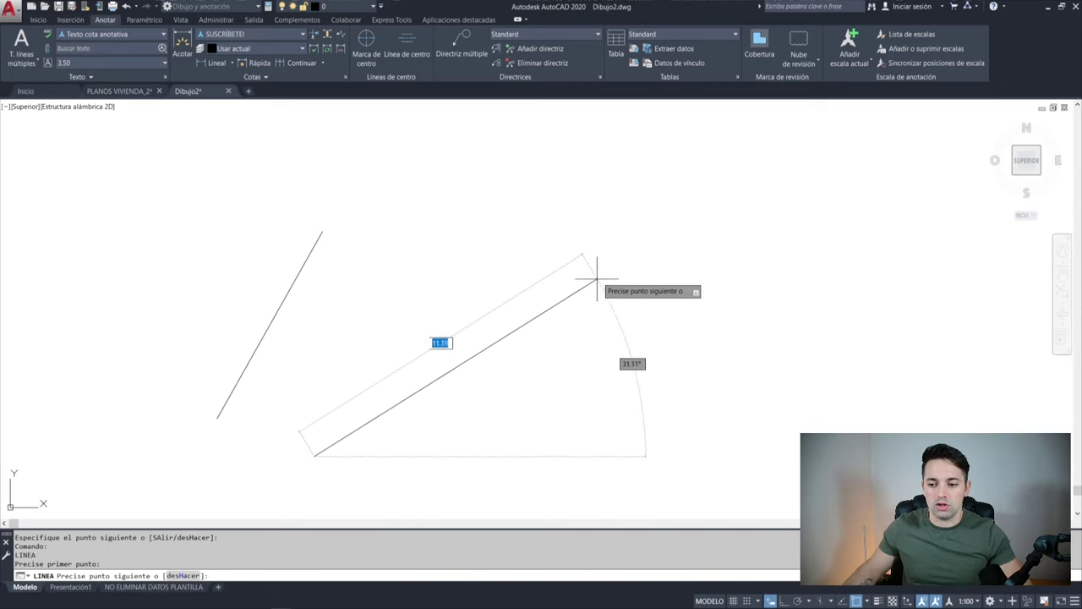
pyautogui.click(597, 277)
pyautogui.press('Escape')
pyautogui.moveTo(524, 358); pyautogui.dragTo(608, 328, button='middle')
pyautogui.write('lineacen')
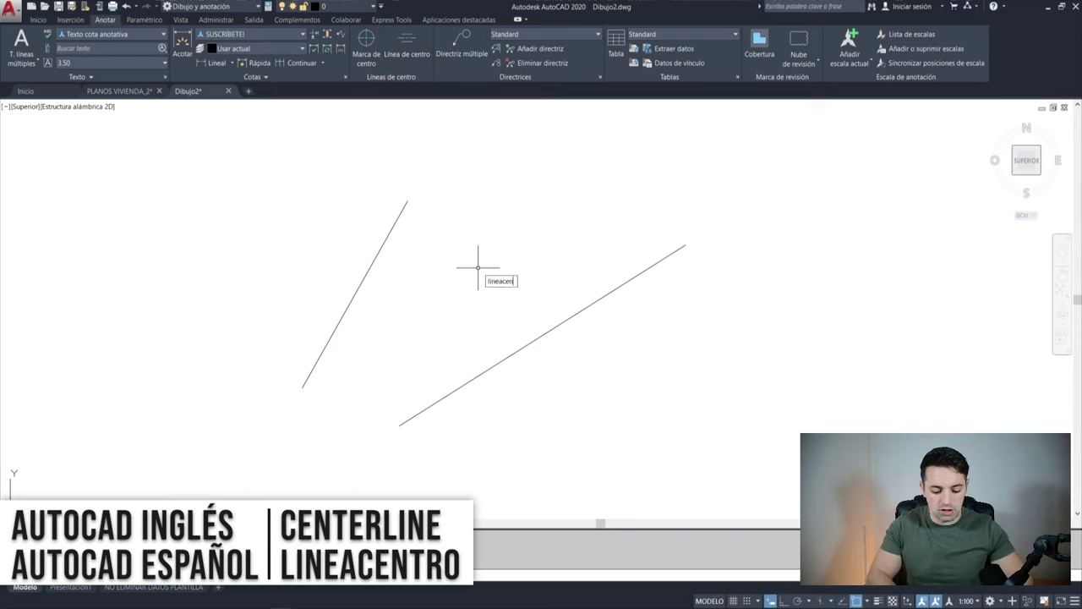
# - Run LINEACENTRO on both lines to add a dashed centerline, then select it
pyautogui.write('tro')
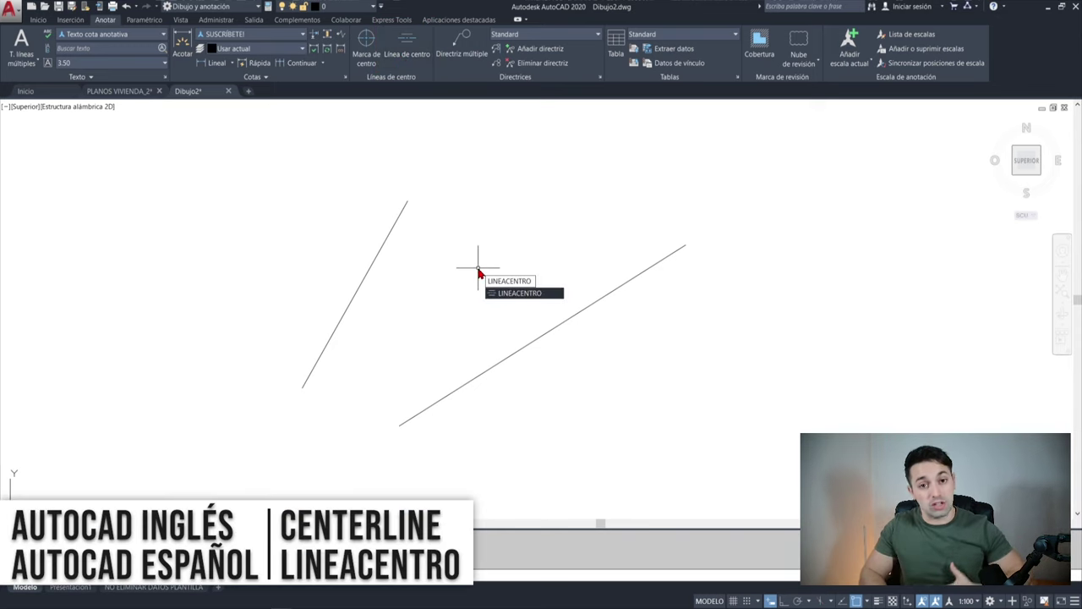
pyautogui.press('Return')
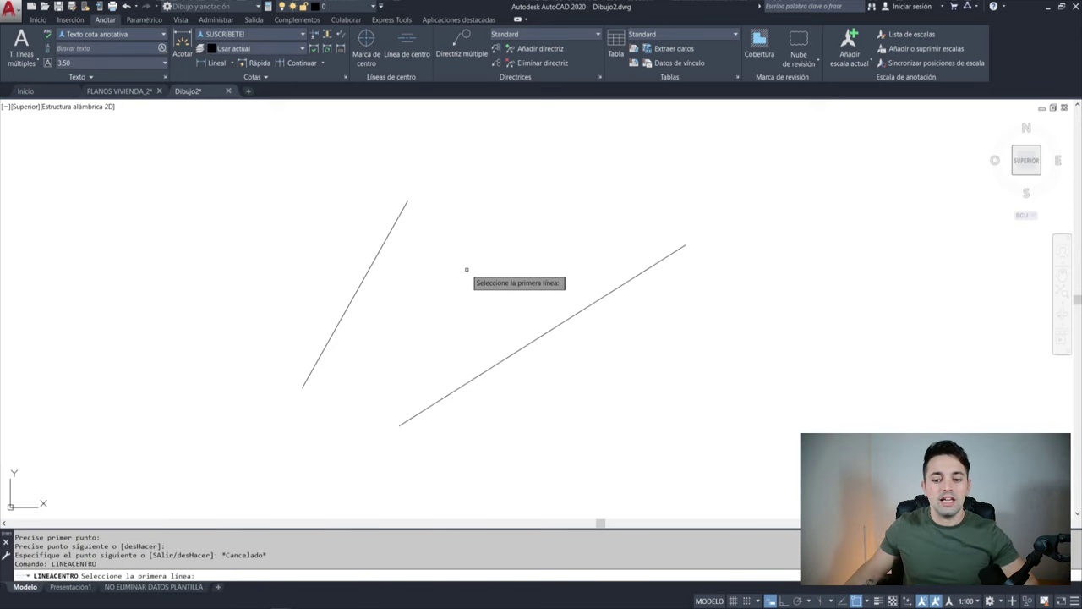
pyautogui.click(372, 266)
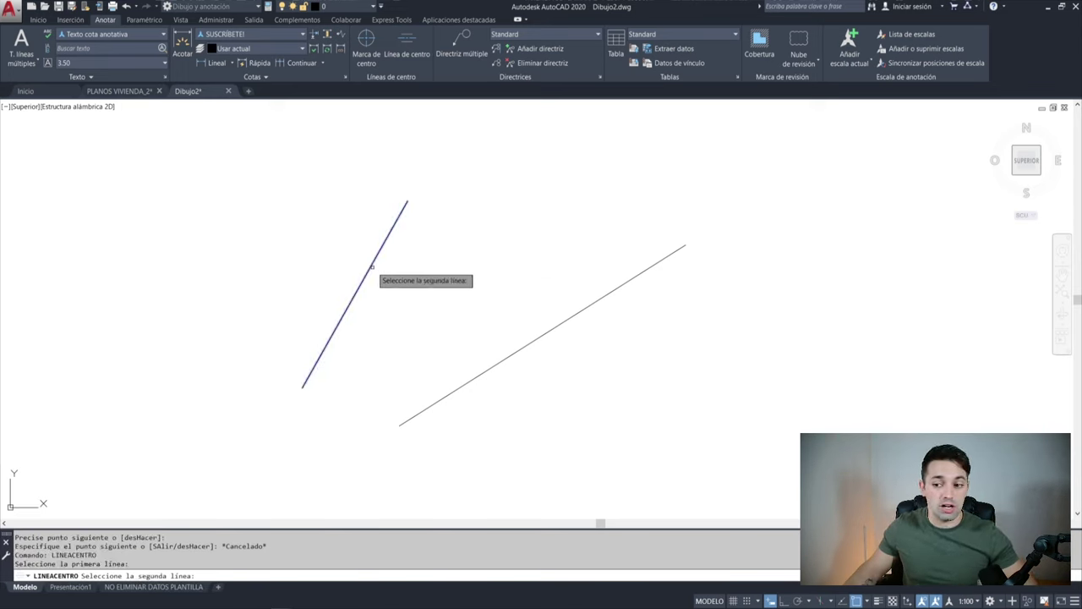
pyautogui.click(557, 323)
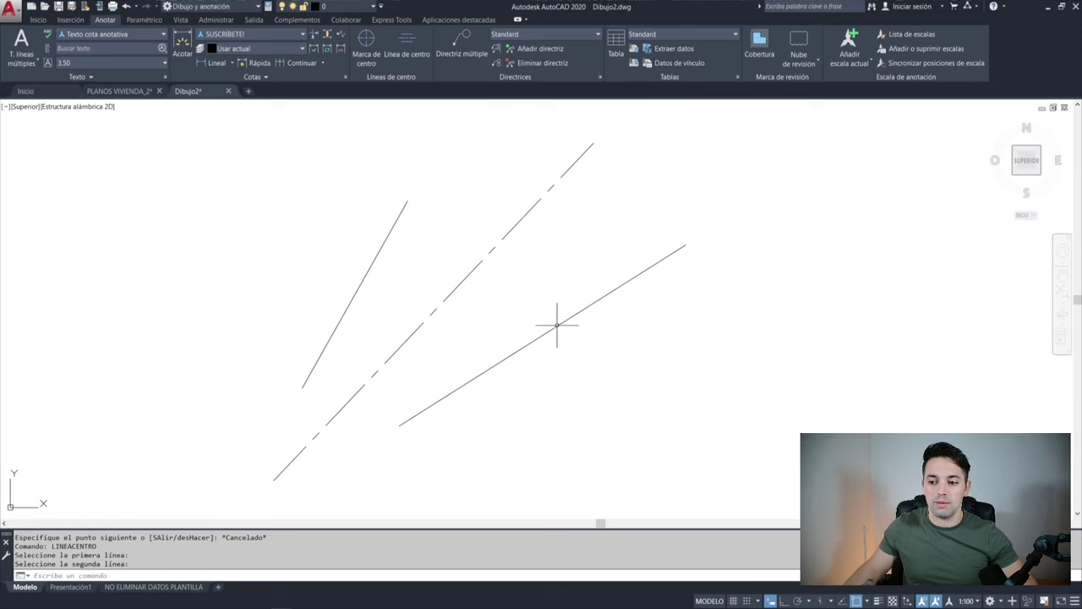
pyautogui.click(604, 115)
pyautogui.click(514, 174)
# - Stretch the right line's endpoints, then delete it along with the centerline
pyautogui.press('Escape')
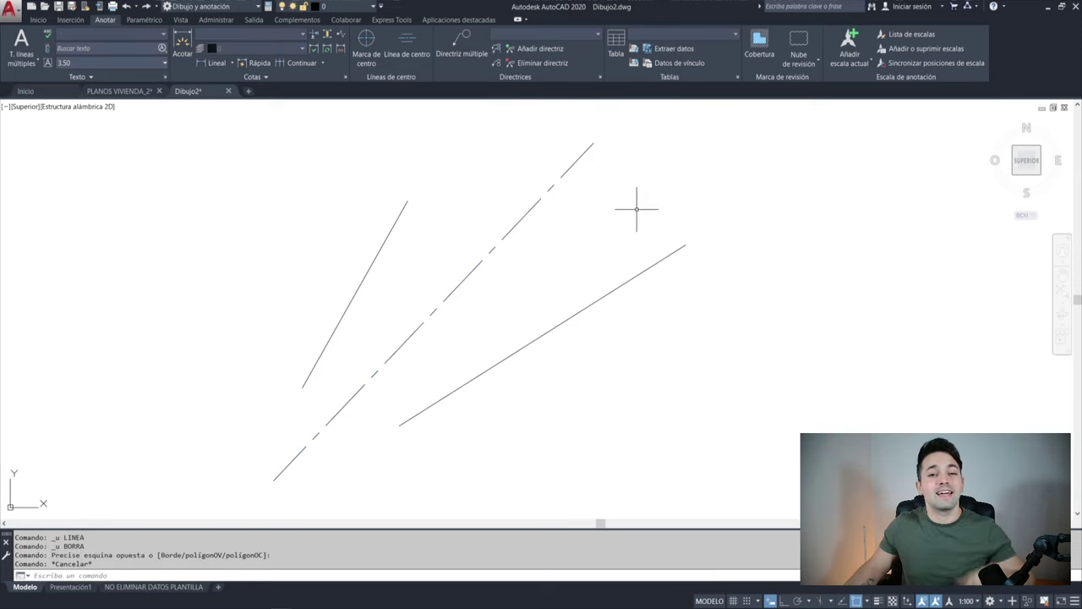
pyautogui.click(689, 230)
pyautogui.click(617, 366)
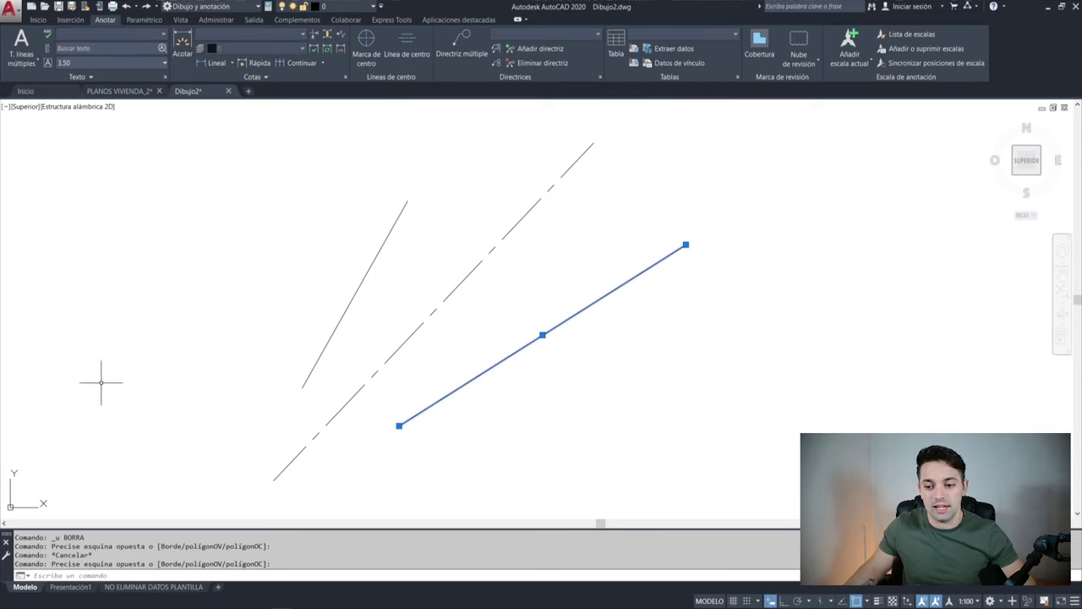
pyautogui.click(399, 425)
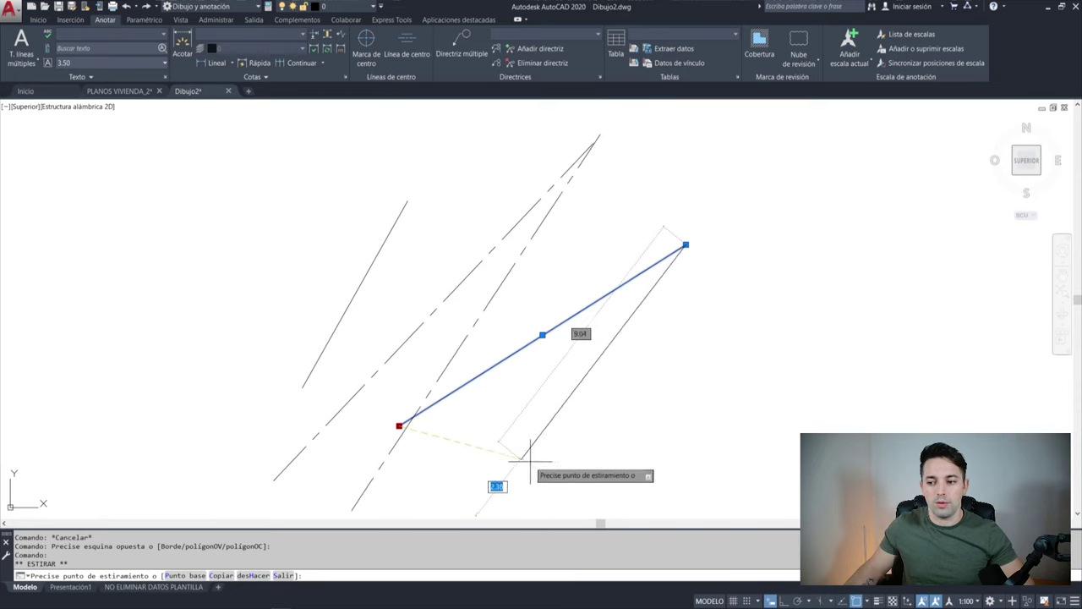
pyautogui.click(590, 440)
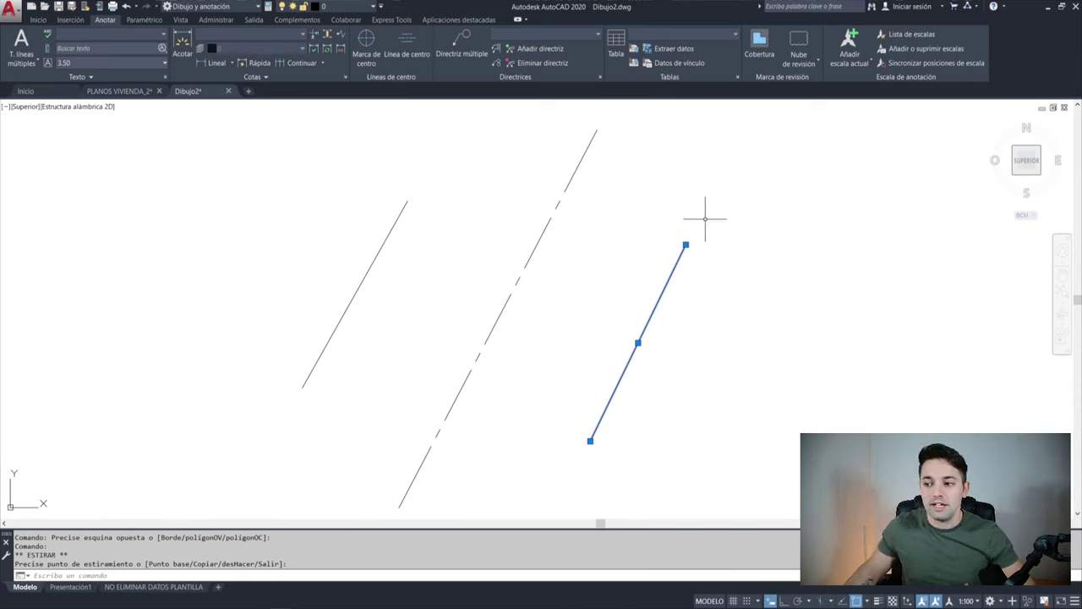
pyautogui.click(608, 219)
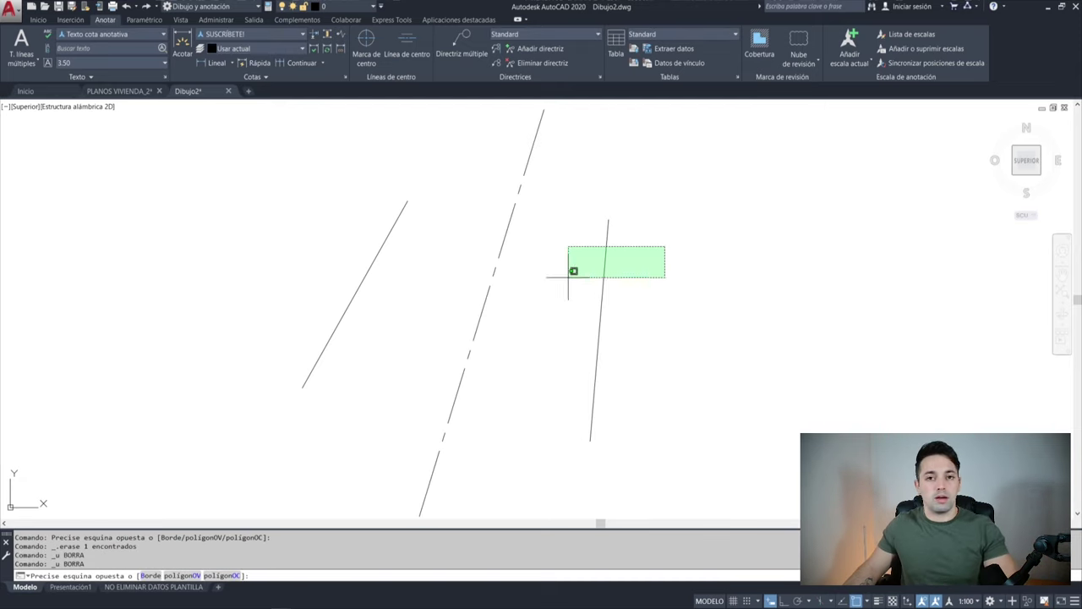
pyautogui.click(422, 321)
pyautogui.press('Delete')
# - Offset the left line through a point to create a parallel copy
pyautogui.write('df')
pyautogui.press('Return')
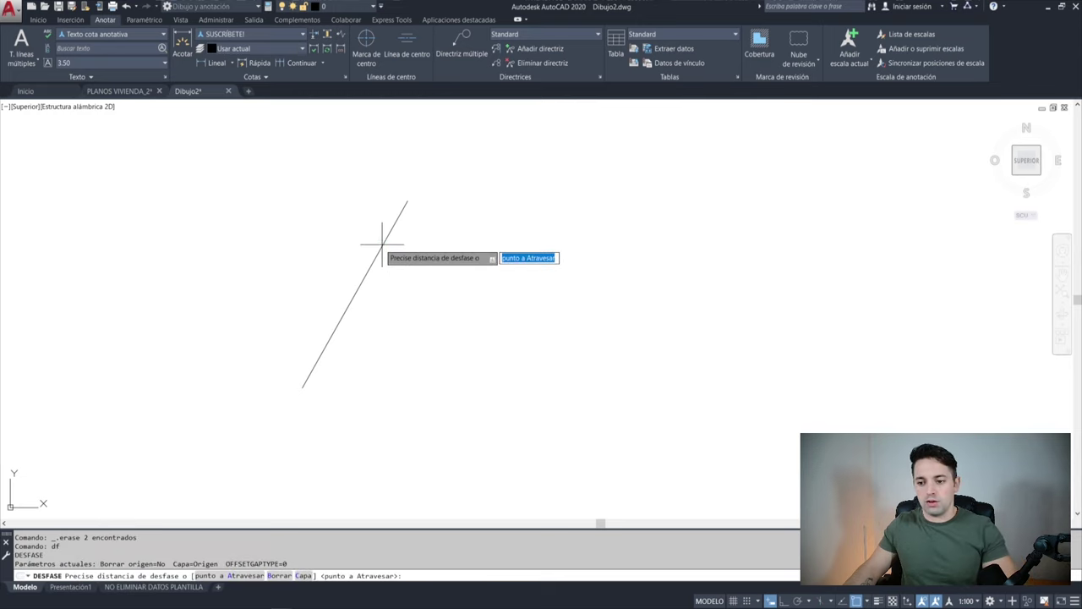
pyautogui.click(382, 245)
pyautogui.click(459, 270)
pyautogui.click(386, 237)
pyautogui.click(394, 233)
pyautogui.press('Escape')
pyautogui.press('Escape')
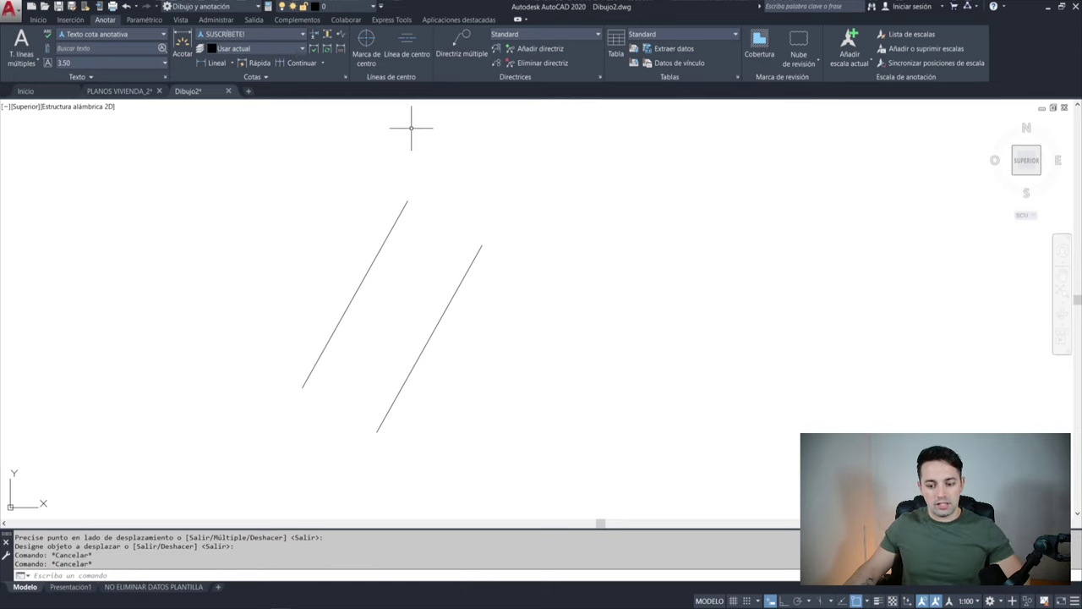
# - Create a centerline between the two parallel lines and select it
pyautogui.write('centro')
pyautogui.press('Return')
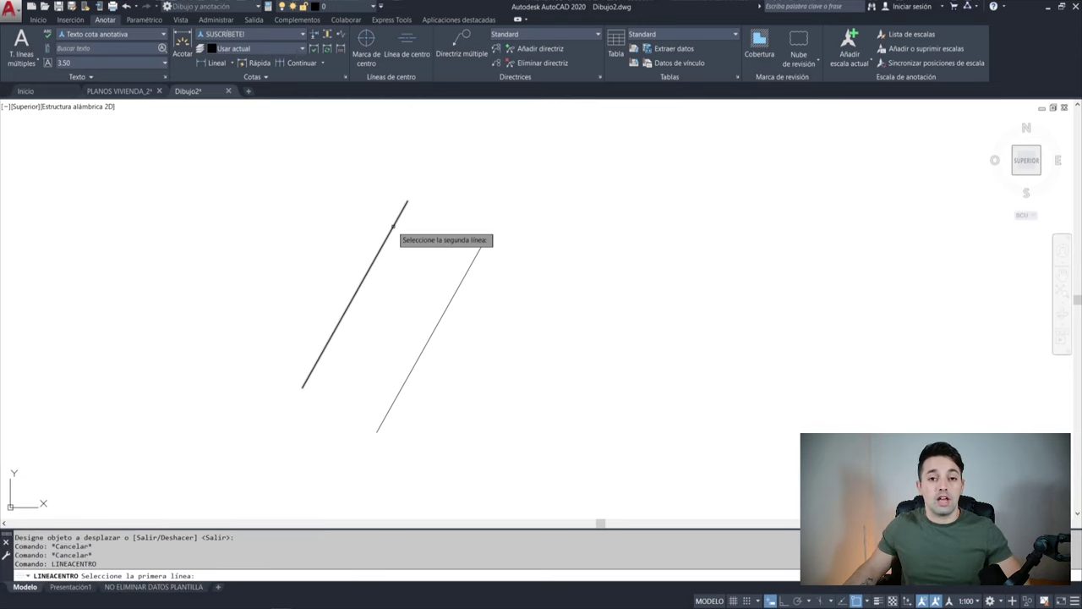
pyautogui.click(391, 230)
pyautogui.click(468, 270)
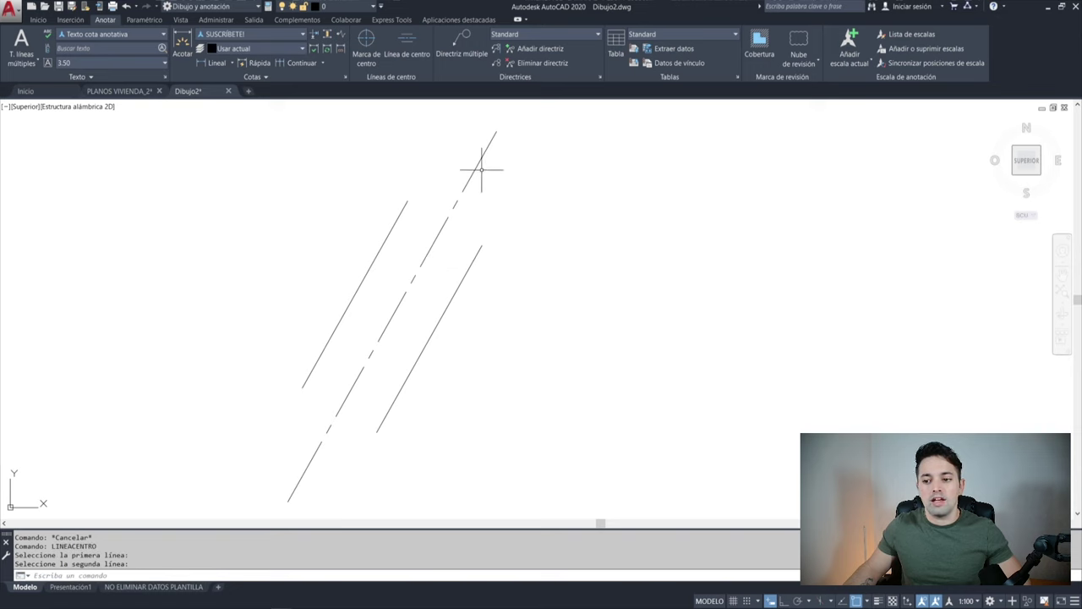
pyautogui.click(481, 169)
pyautogui.click(410, 210)
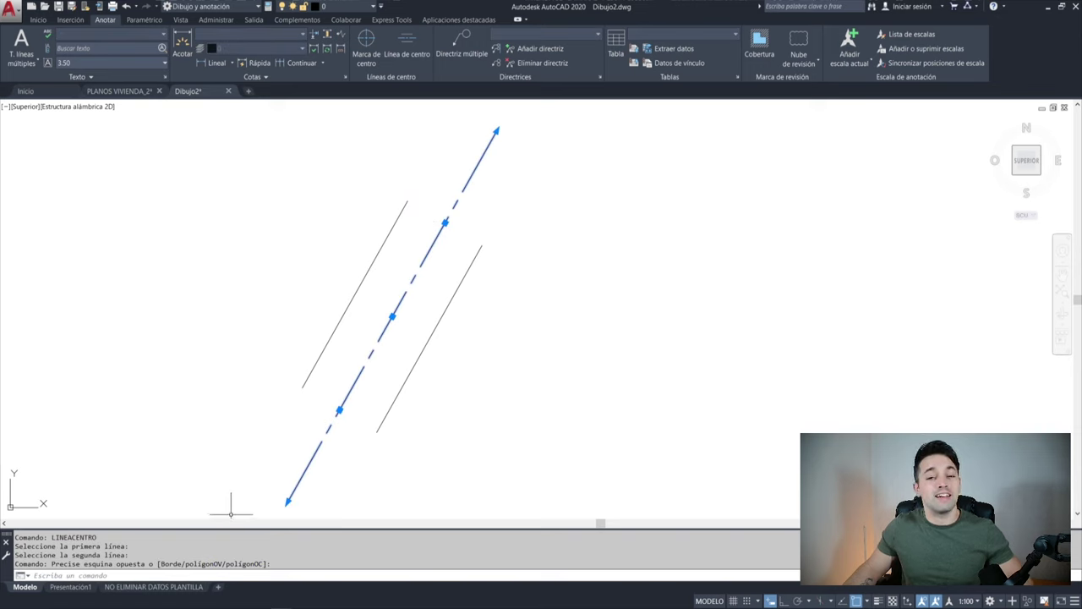
# - Move the right line farther right, undo the move, and window-select all lines
pyautogui.write('d')
pyautogui.press('Return')
pyautogui.click(503, 308)
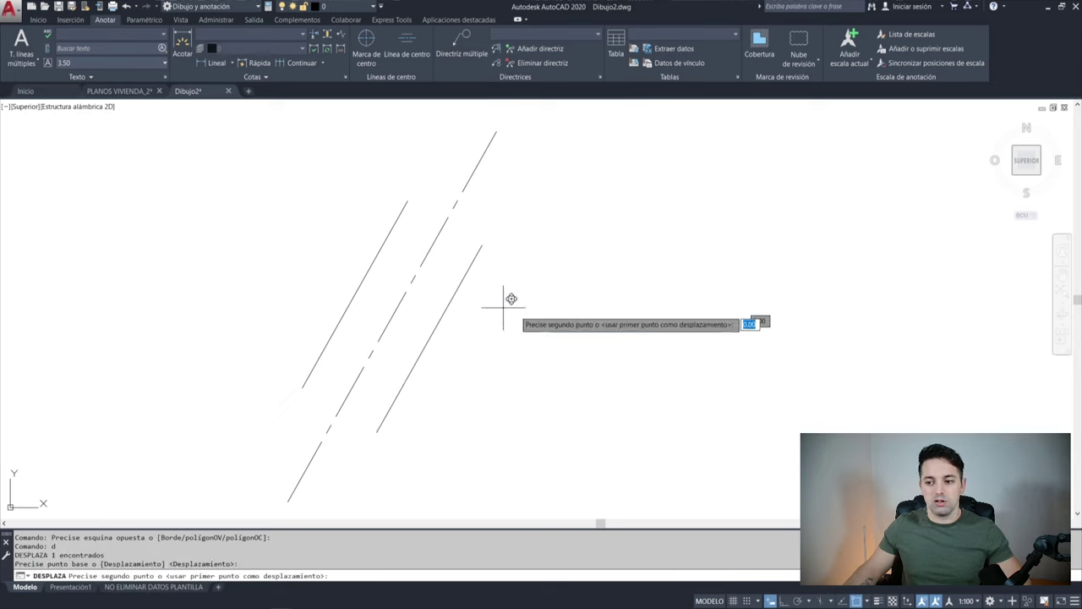
pyautogui.click(589, 347)
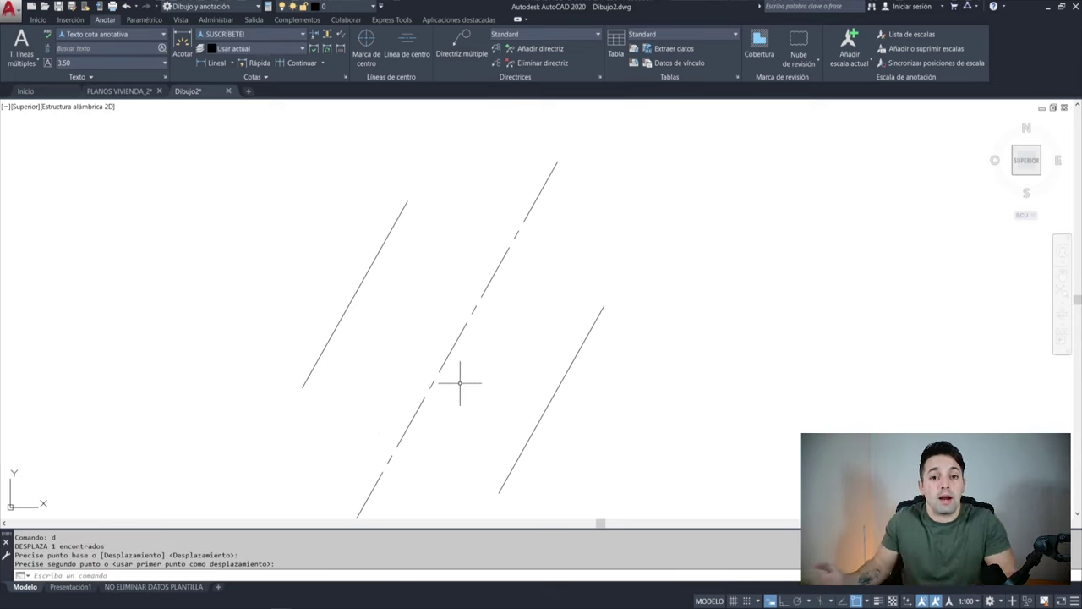
pyautogui.click(634, 242)
pyautogui.press('Escape')
pyautogui.hotkey('ctrl', 'z')
pyautogui.click(708, 212)
pyautogui.click(283, 369)
# - Erase the lines and draw a closed five-vertex polyline shape
pyautogui.press('Delete')
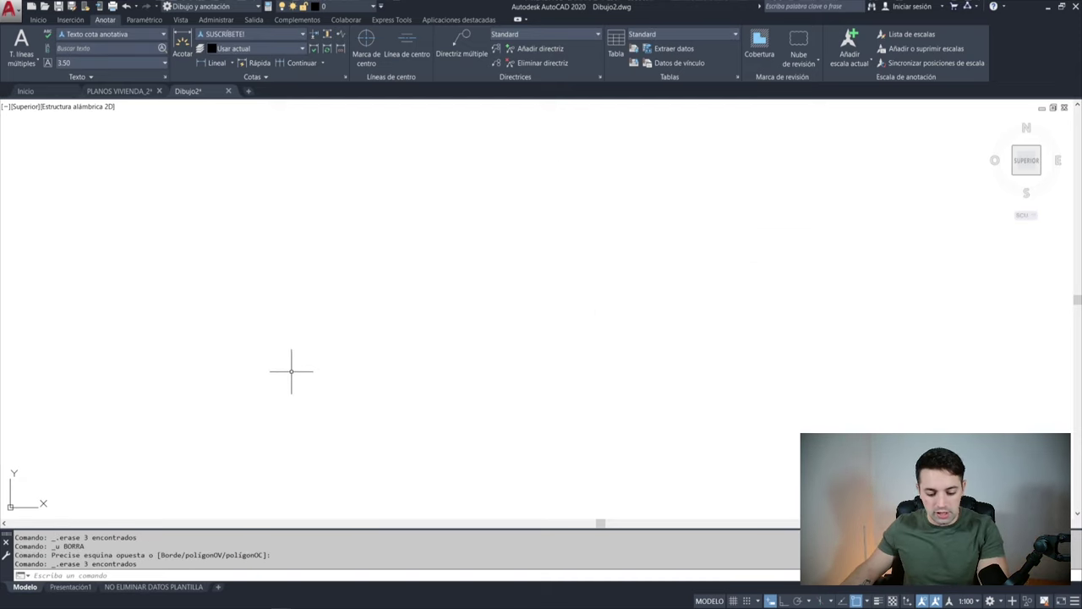
pyautogui.press('Return')
pyautogui.click(287, 349)
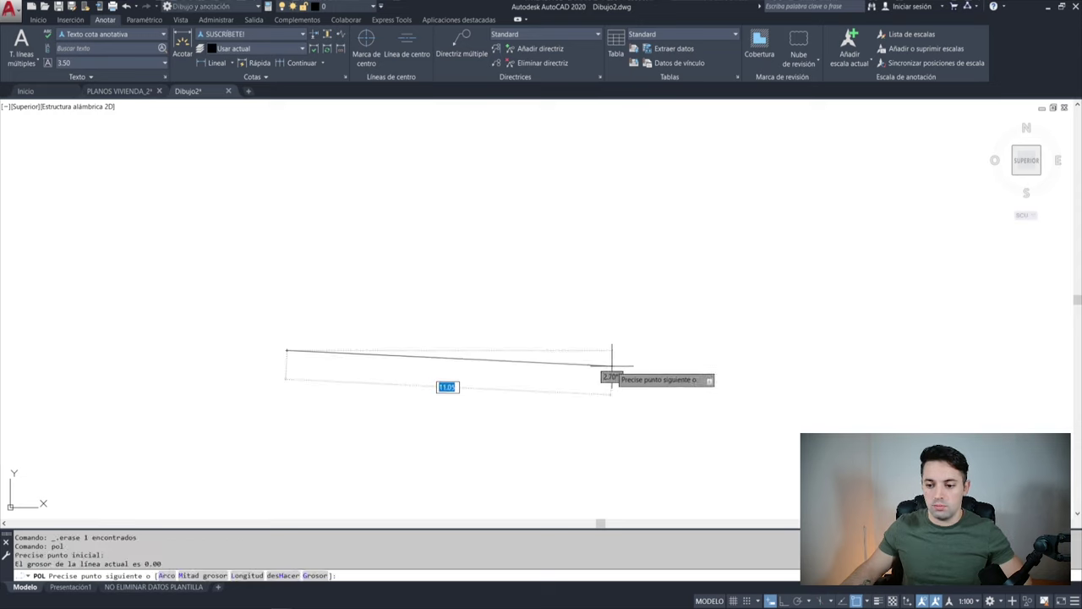
pyautogui.click(594, 341)
pyautogui.click(452, 202)
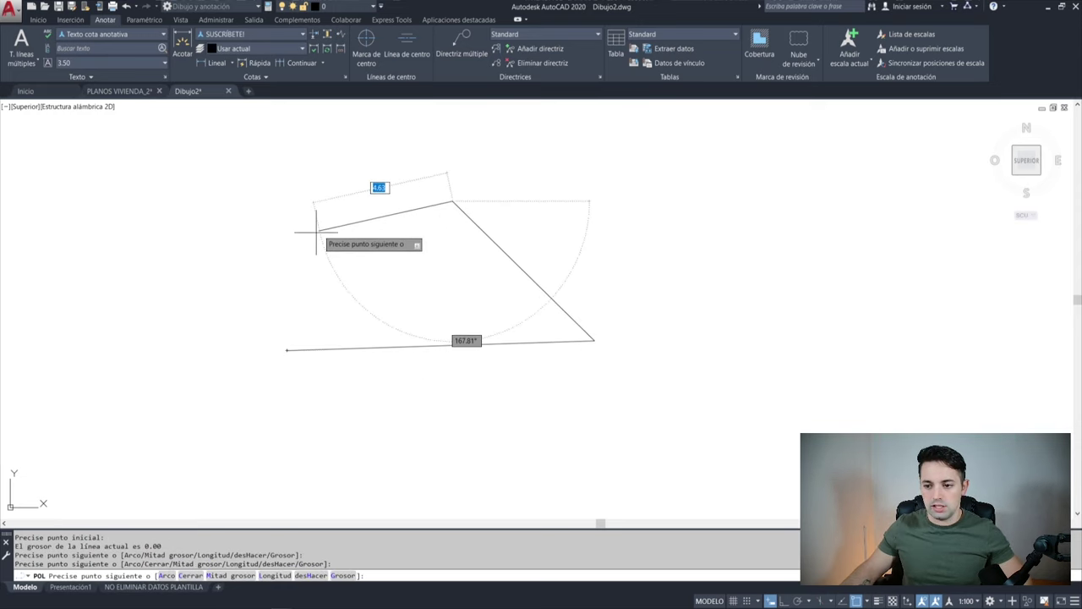
pyautogui.click(313, 234)
pyautogui.click(239, 299)
pyautogui.write('c')
pyautogui.press('Return')
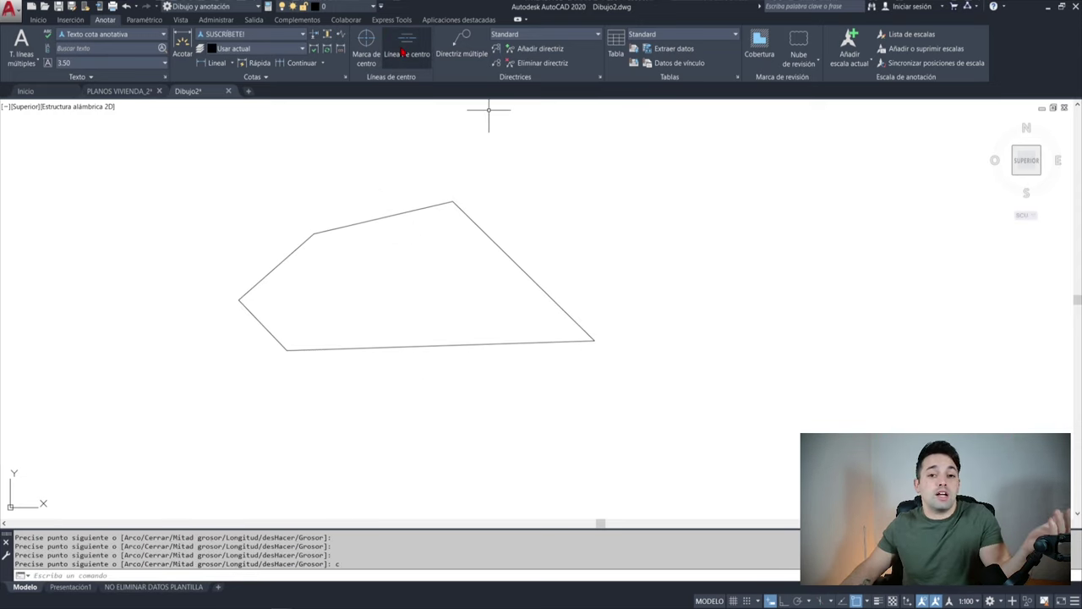
# - Add a centerline between the shape's left edge and its opposite edge
pyautogui.click(410, 48)
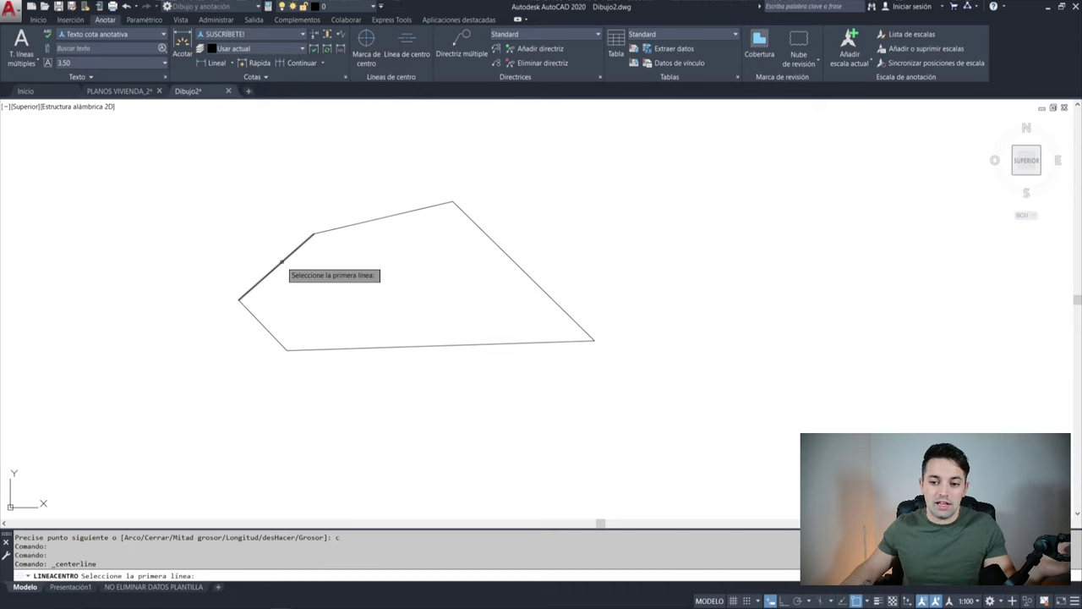
pyautogui.click(276, 265)
pyautogui.click(497, 244)
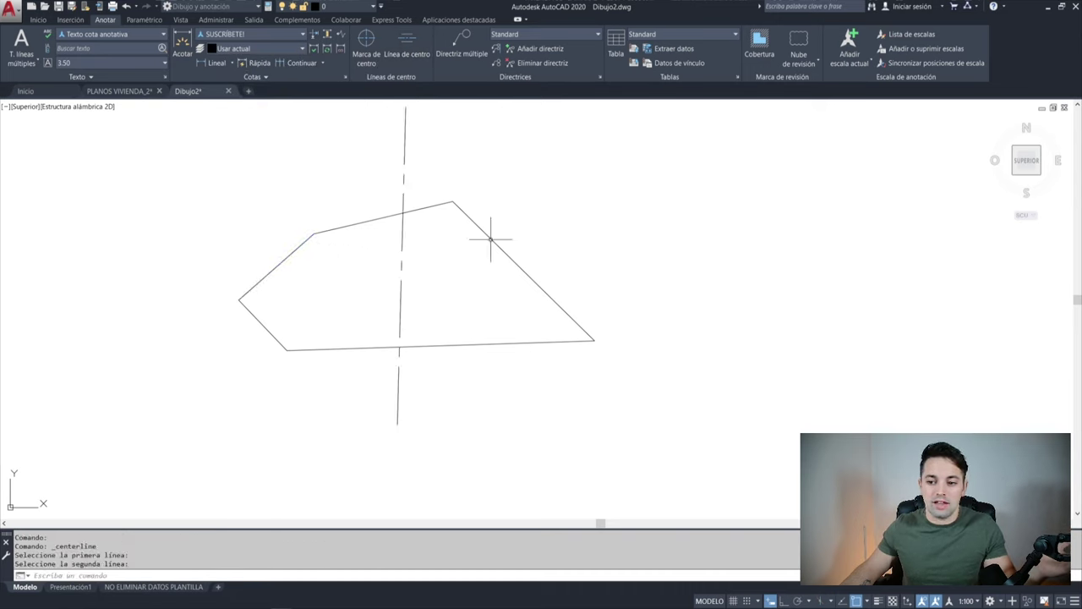
pyautogui.click(427, 113)
pyautogui.click(382, 142)
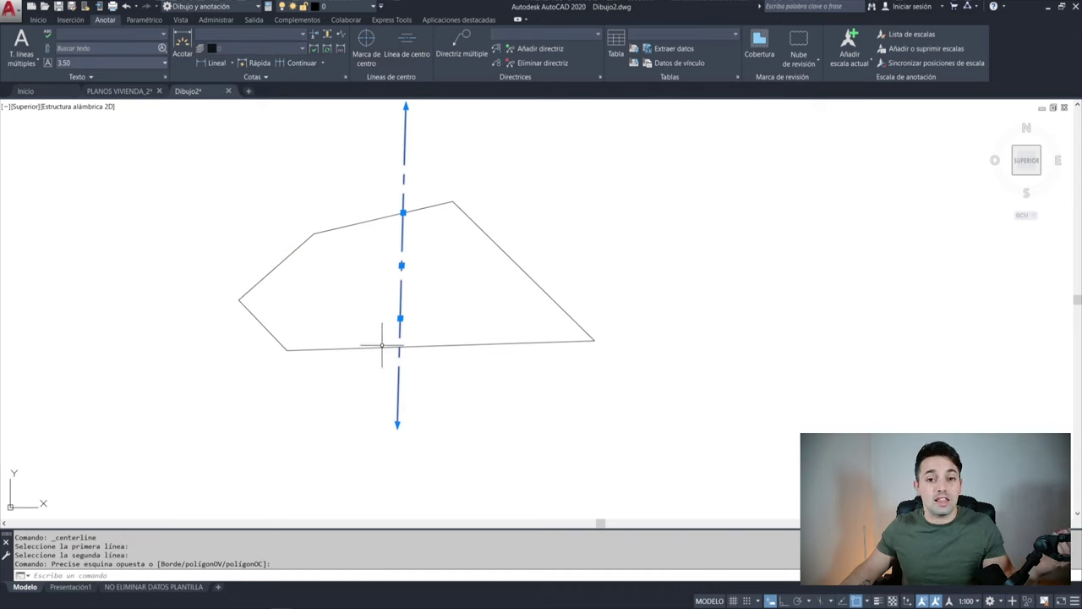
# - Stretch the top-right and upper-left vertices so the centerline follows the new edges
pyautogui.click(546, 237)
pyautogui.click(316, 271)
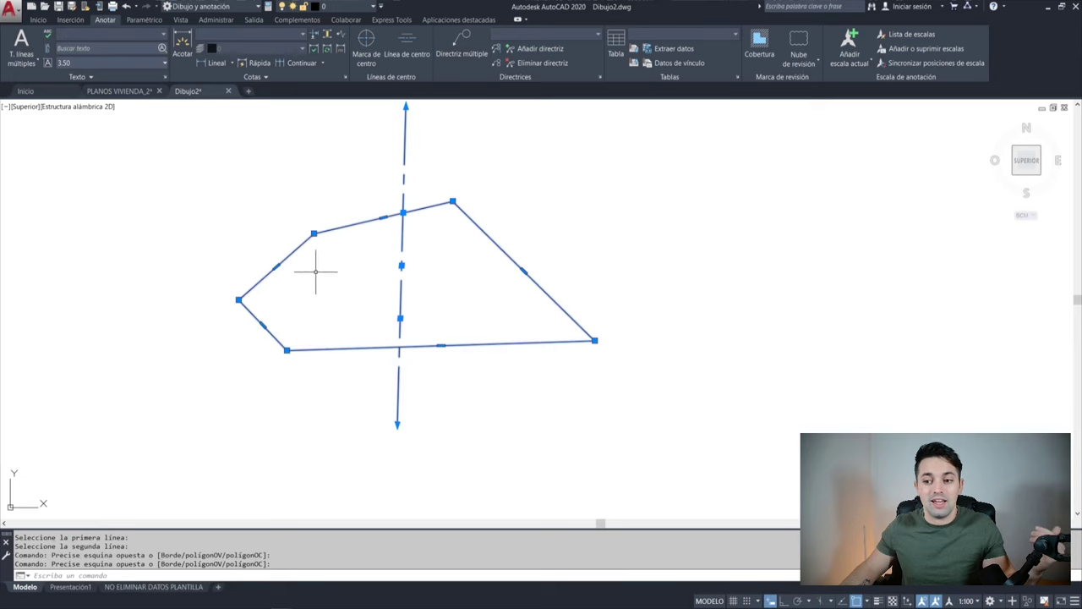
pyautogui.click(452, 200)
pyautogui.click(578, 190)
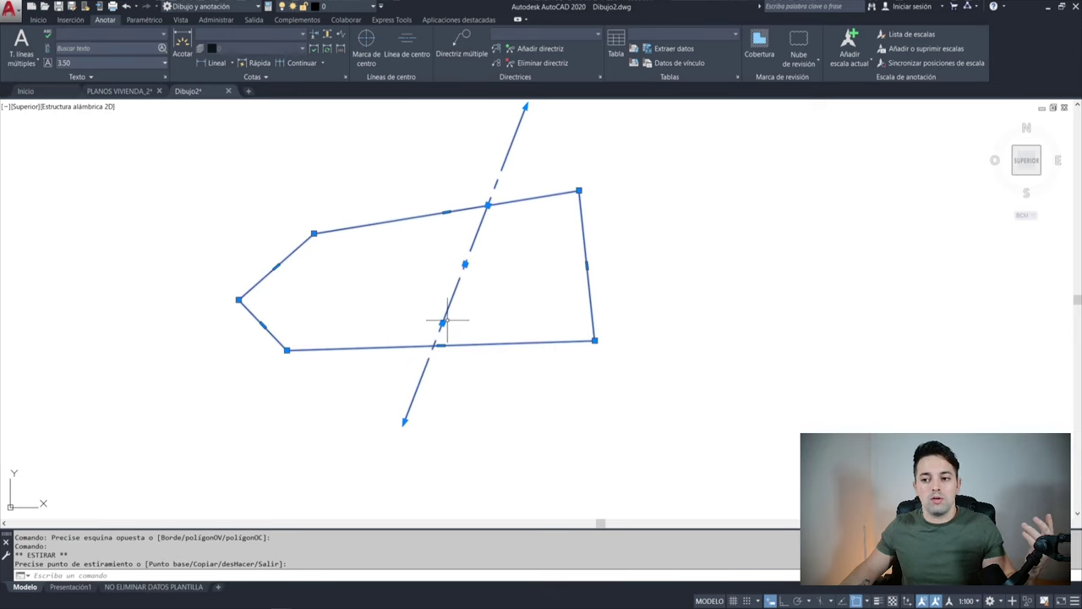
pyautogui.click(314, 232)
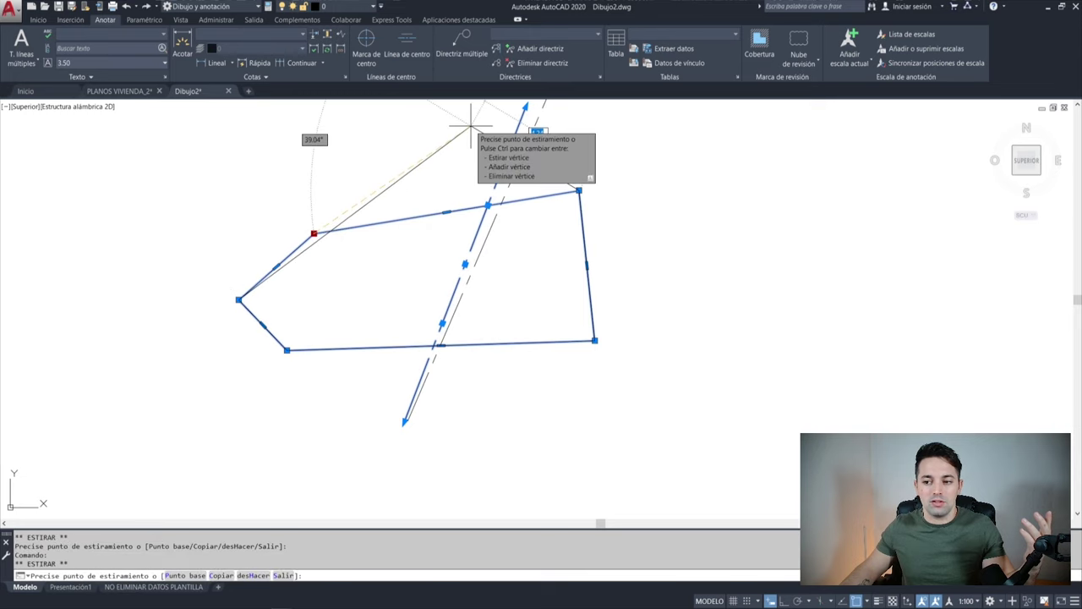
pyautogui.click(497, 140)
pyautogui.press('Escape')
pyautogui.moveTo(566, 181); pyautogui.dragTo(598, 221, button='middle')
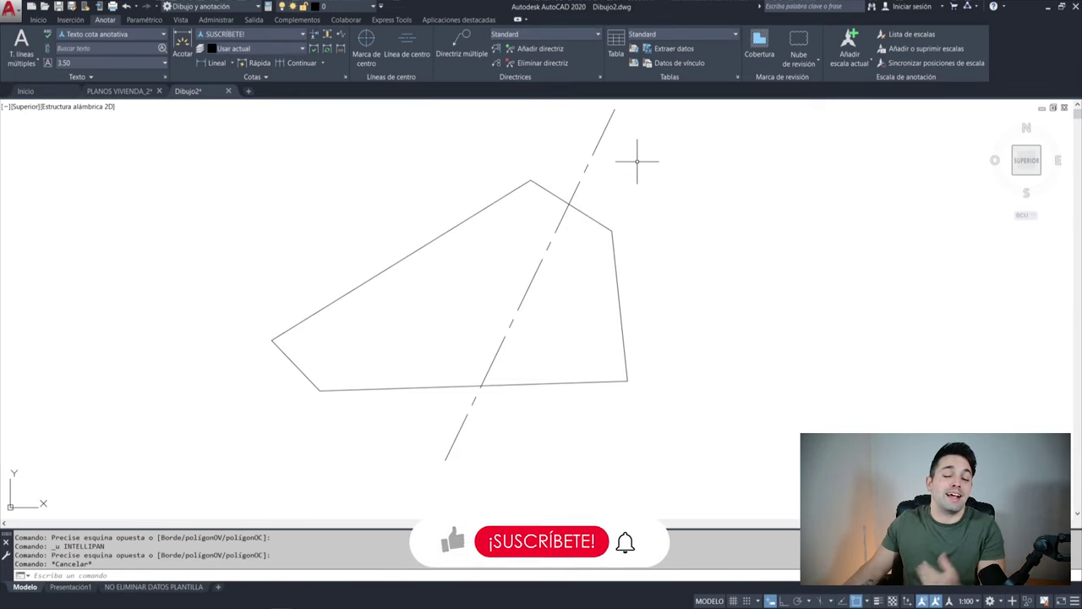
# - Window-select the polygon and centerline and delete them
pyautogui.click(657, 125)
pyautogui.click(544, 197)
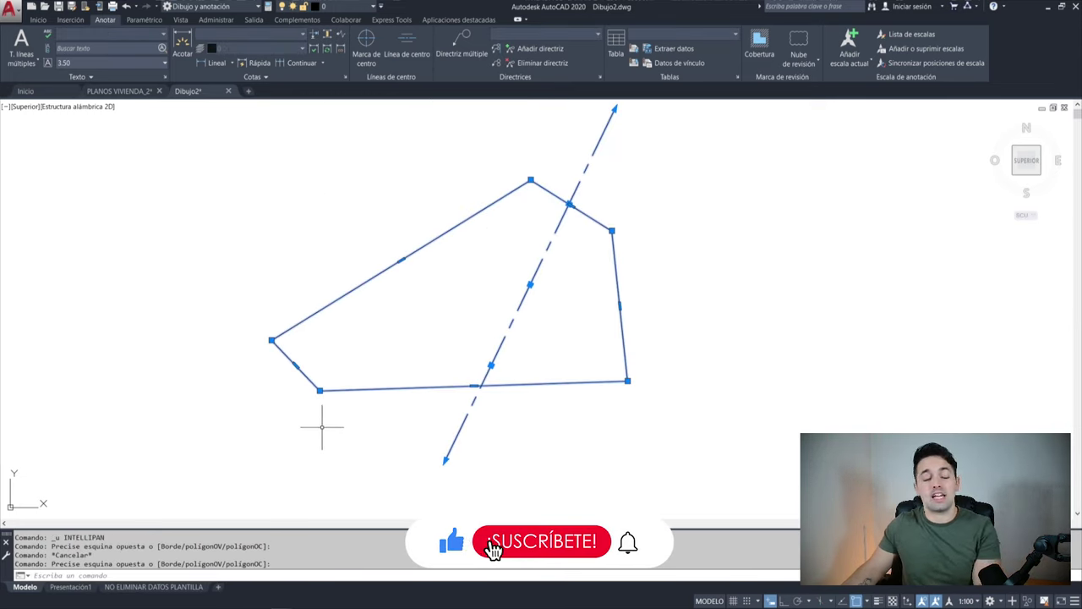
pyautogui.press('Delete')
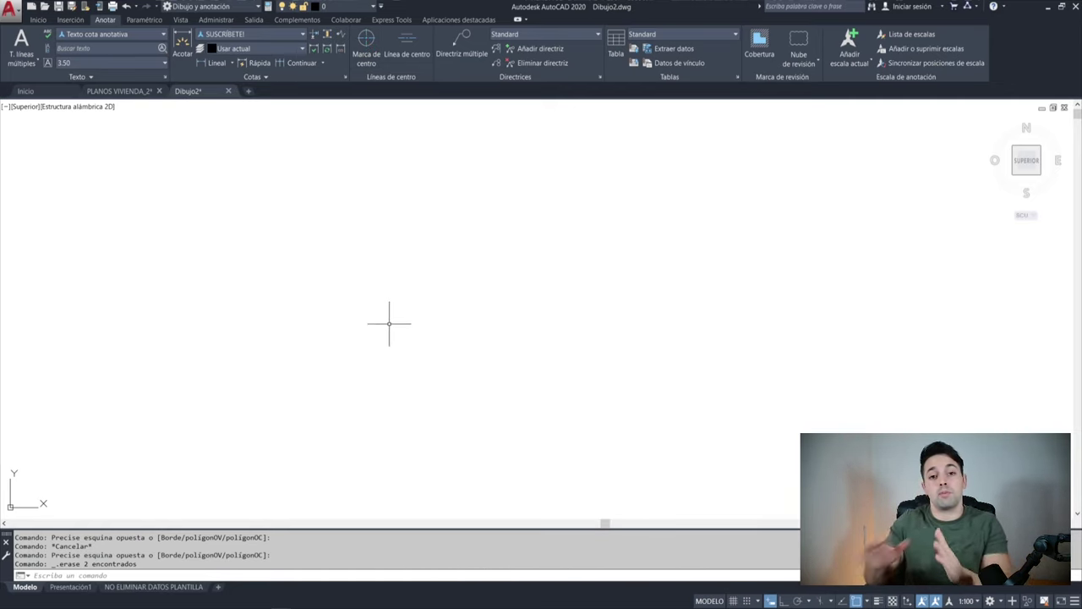
# - Draw a three-point arc with ARCO
pyautogui.write('ac')
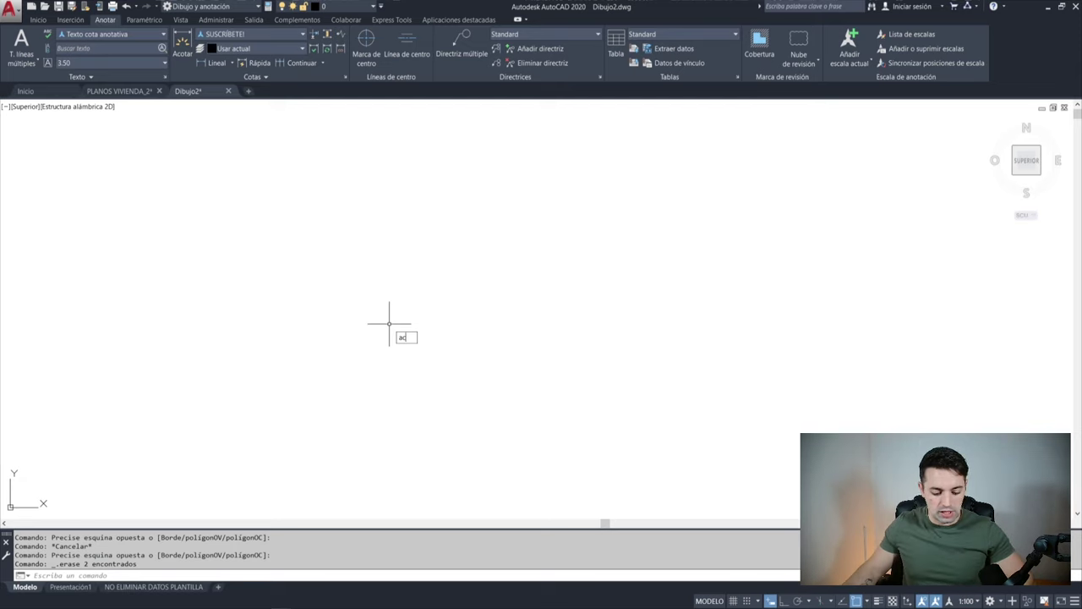
pyautogui.press('Escape')
pyautogui.press('Escape')
pyautogui.press('Return')
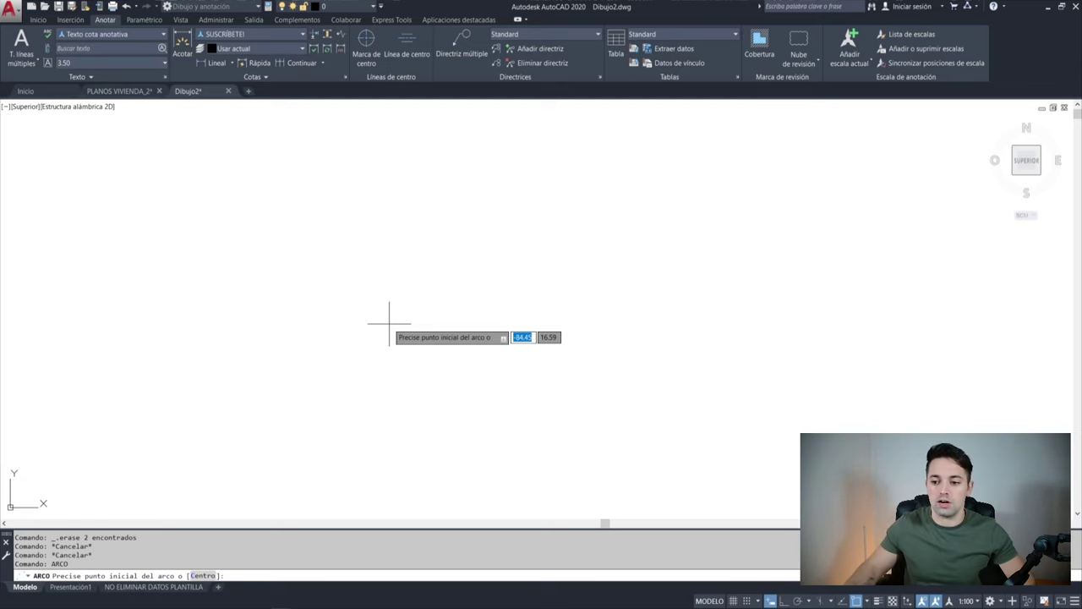
pyautogui.click(389, 324)
pyautogui.click(503, 266)
pyautogui.click(460, 241)
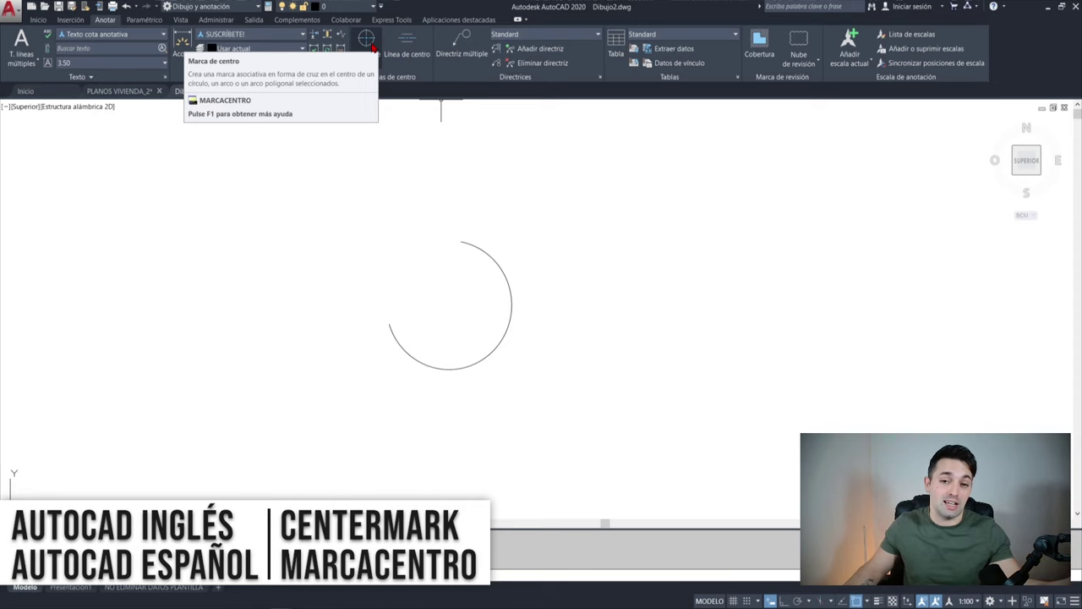
# - Add a center mark to the arc and select it
pyautogui.click(372, 46)
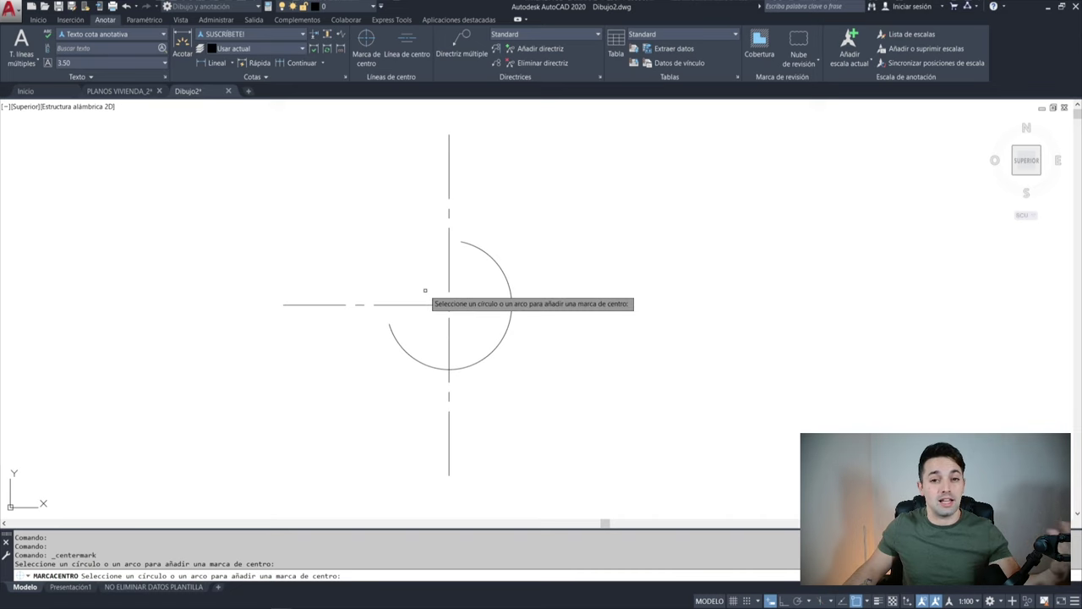
pyautogui.press('Escape')
pyautogui.click(472, 275)
pyautogui.click(427, 330)
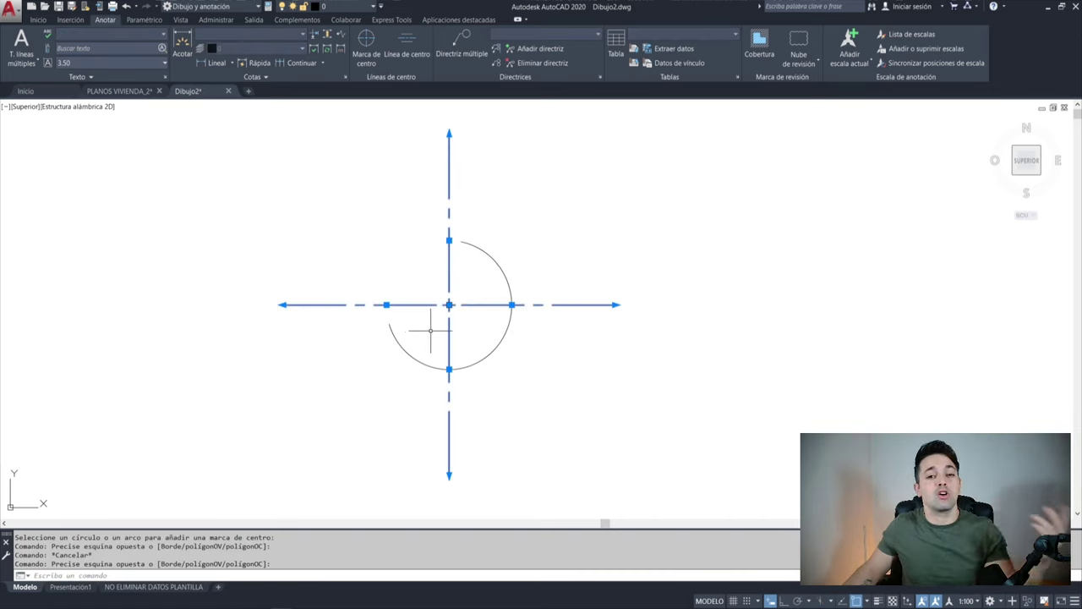
# - Draw a circle to the right and give it a center mark
pyautogui.write('c')
pyautogui.press('Return')
pyautogui.click(680, 322)
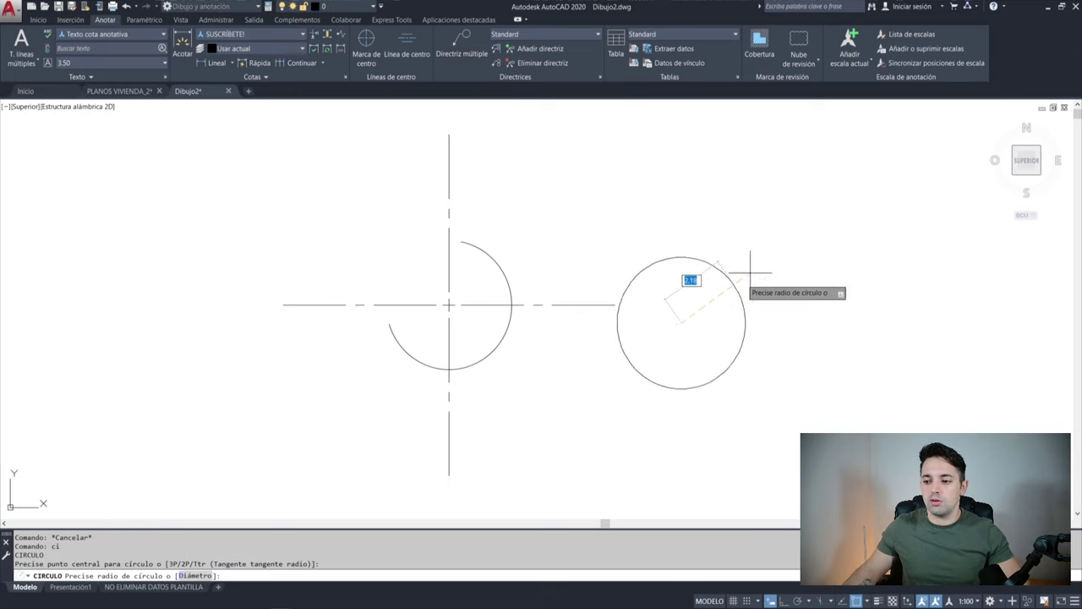
pyautogui.click(736, 219)
pyautogui.click(366, 42)
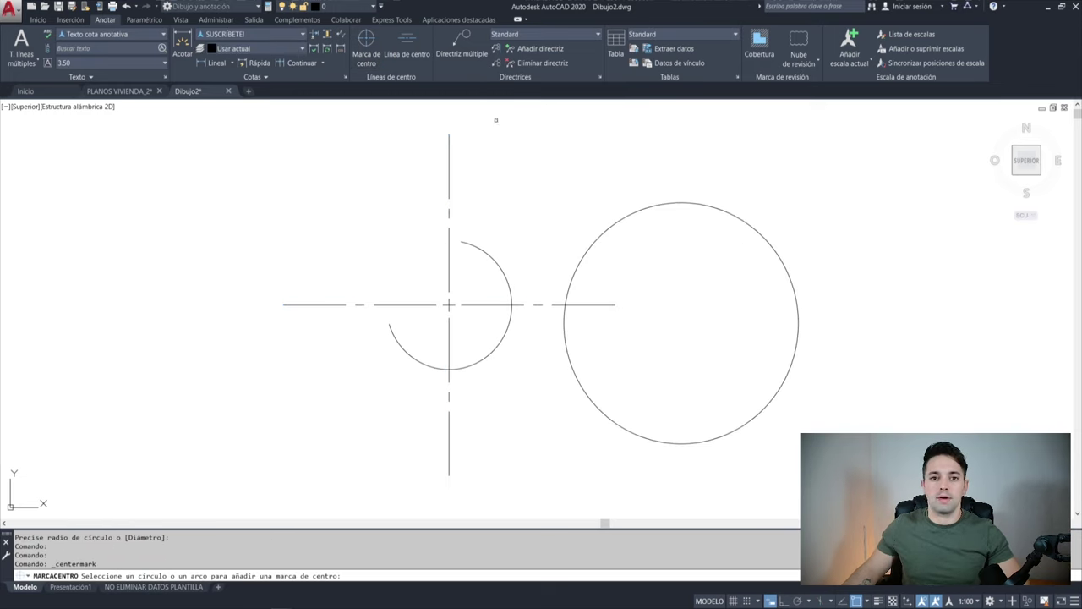
pyautogui.click(596, 239)
pyautogui.press('Escape')
pyautogui.click(723, 282)
pyautogui.click(677, 325)
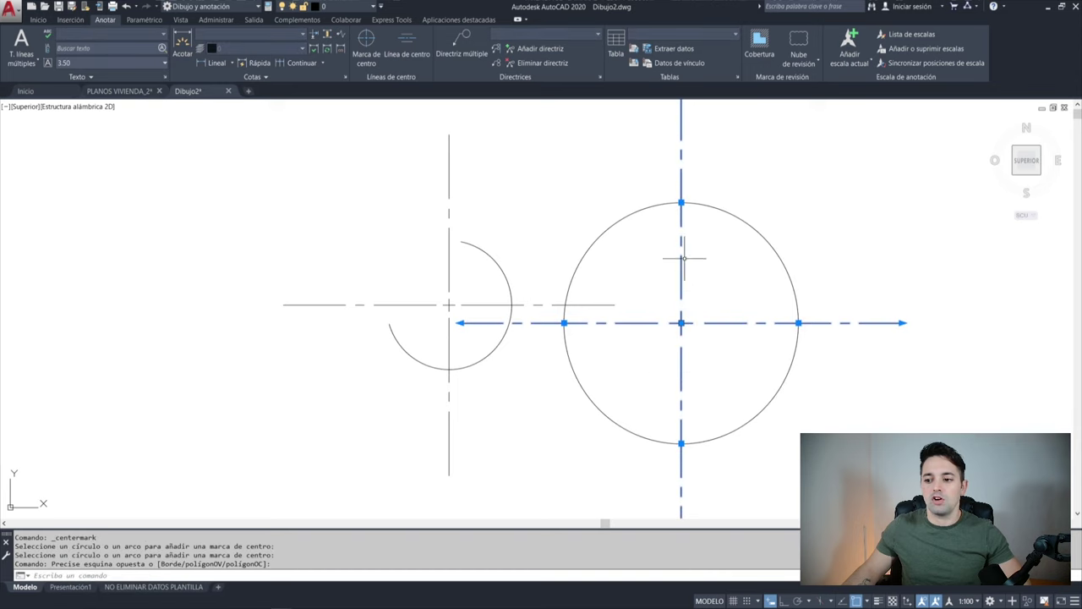
# - Erase the arc and its center mark, and open the Properties palette
pyautogui.moveTo(684, 279); pyautogui.dragTo(653, 268, button='middle')
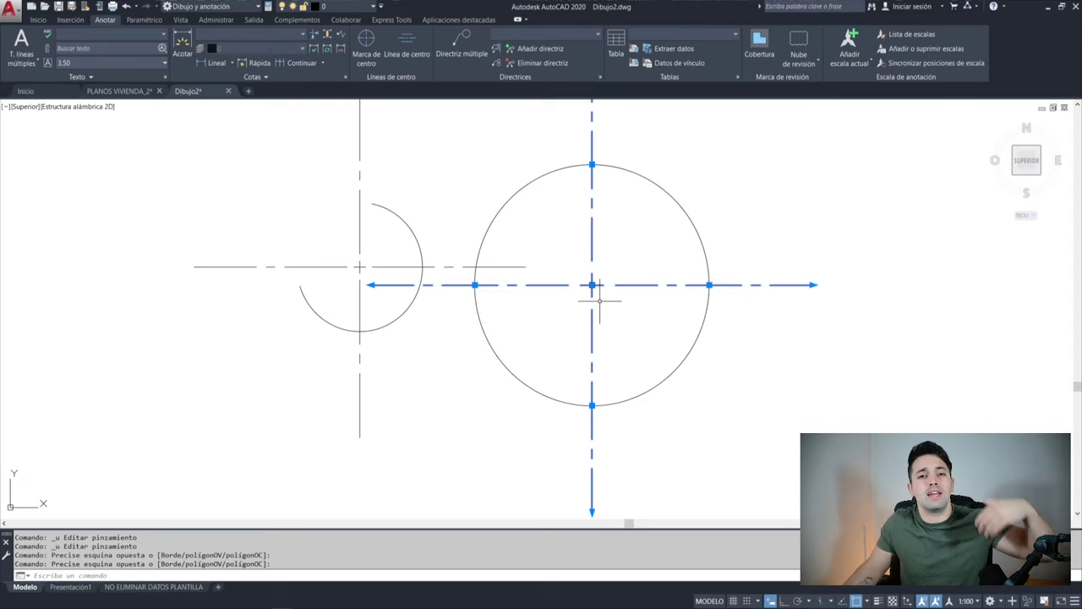
pyautogui.press('Escape')
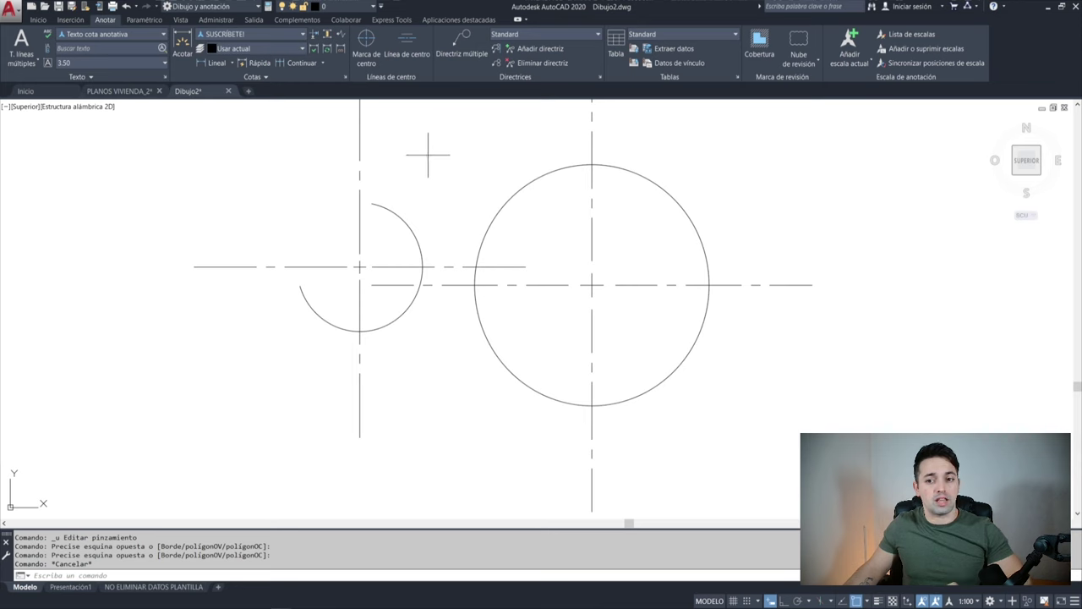
pyautogui.moveTo(428, 155); pyautogui.dragTo(260, 256)
pyautogui.press('Delete')
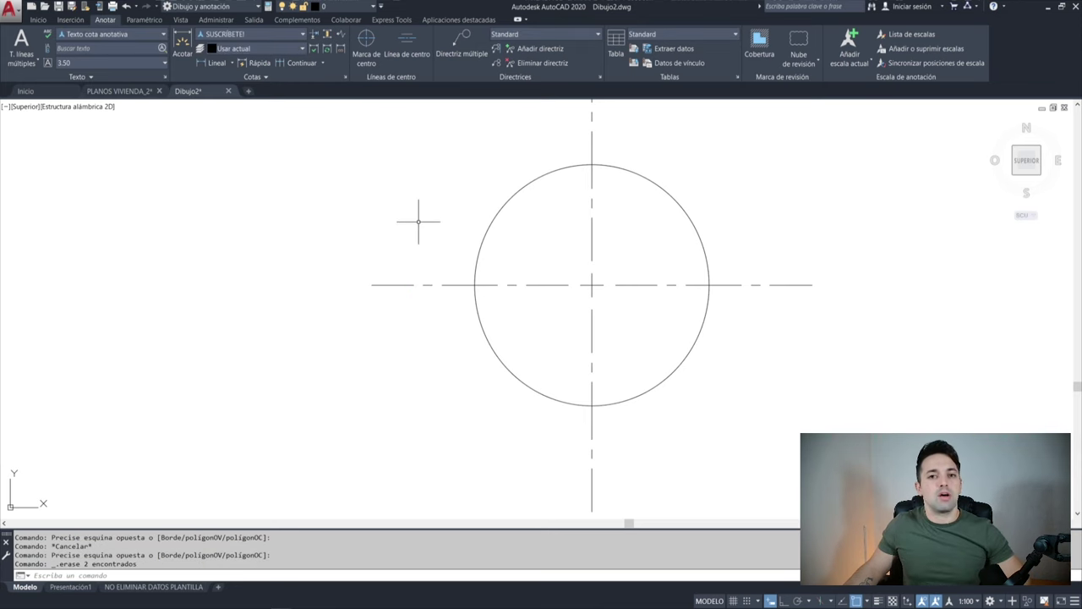
pyautogui.hotkey('ctrl', '1')
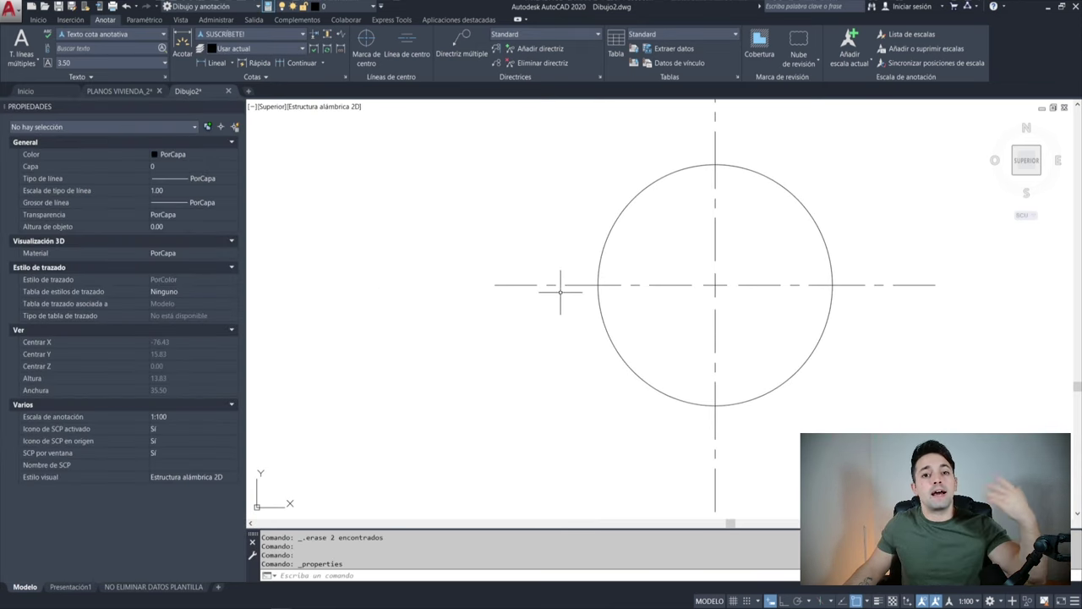
# - Select the circle's center mark to view its Geometry: cross 0.1x, gap 0.05x, extensions 3.50
pyautogui.moveTo(484, 284); pyautogui.dragTo(437, 284, button='middle')
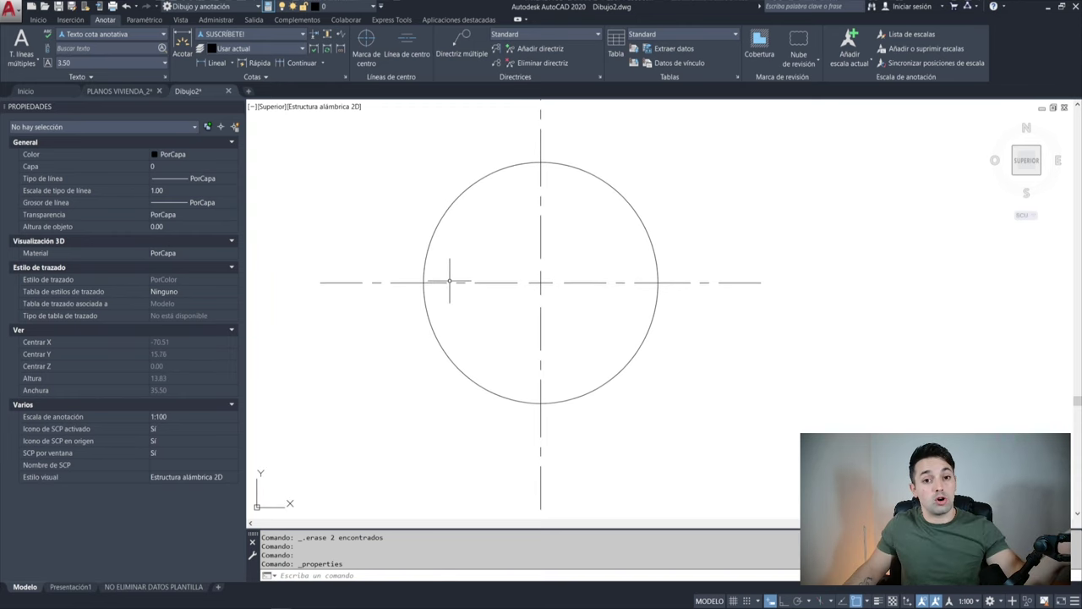
pyautogui.moveTo(449, 280)
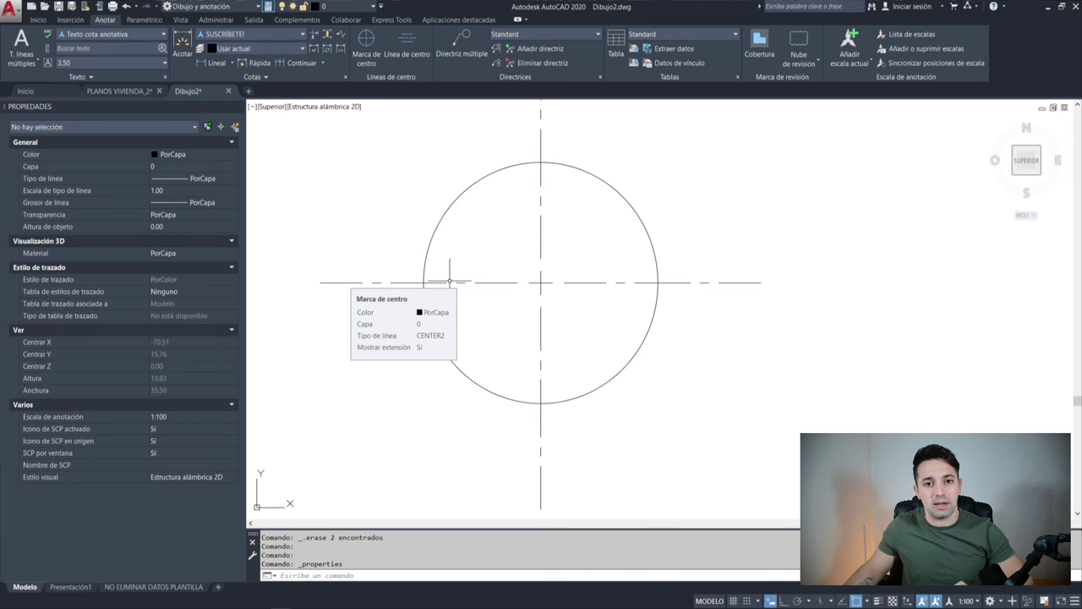
pyautogui.click(435, 252)
pyautogui.click(389, 359)
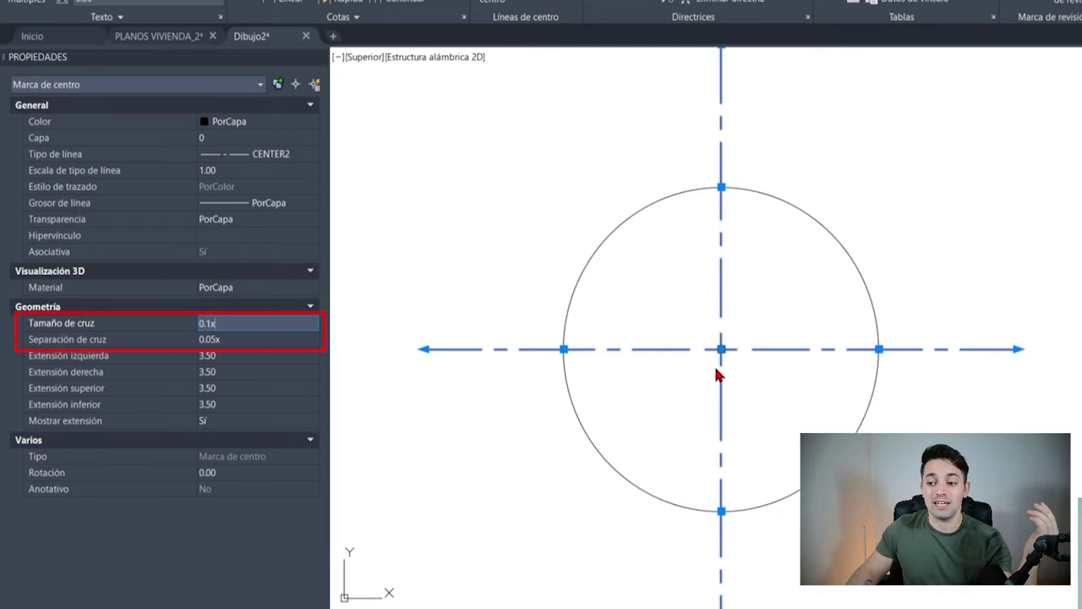
# - Try different Tamaño de cruz values, settling back on a 0.1x cross size
pyautogui.scroll(4, 716, 375)
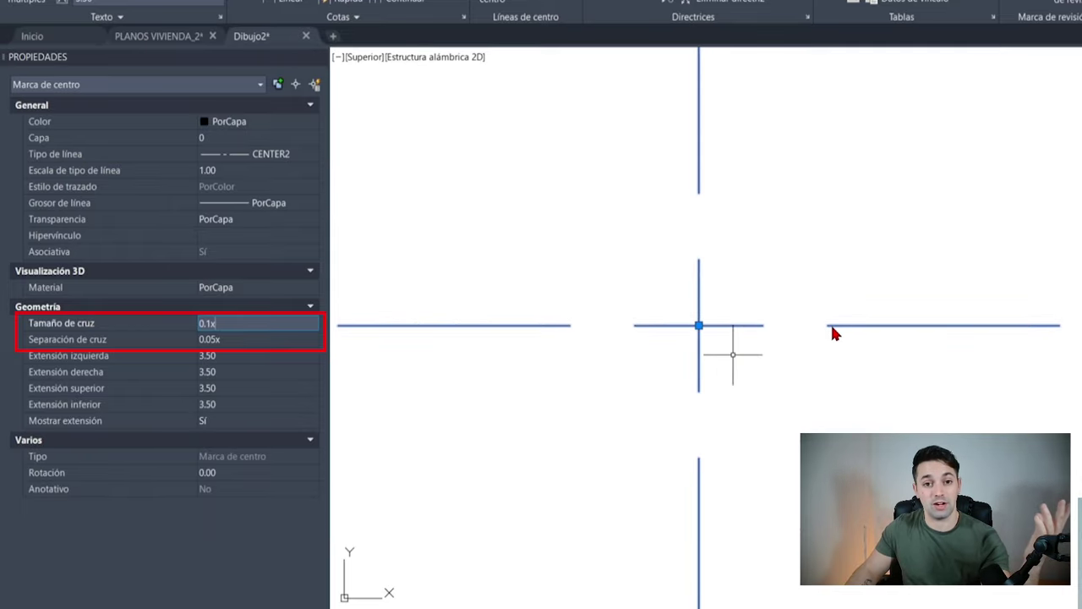
pyautogui.click(233, 339)
pyautogui.click(231, 323)
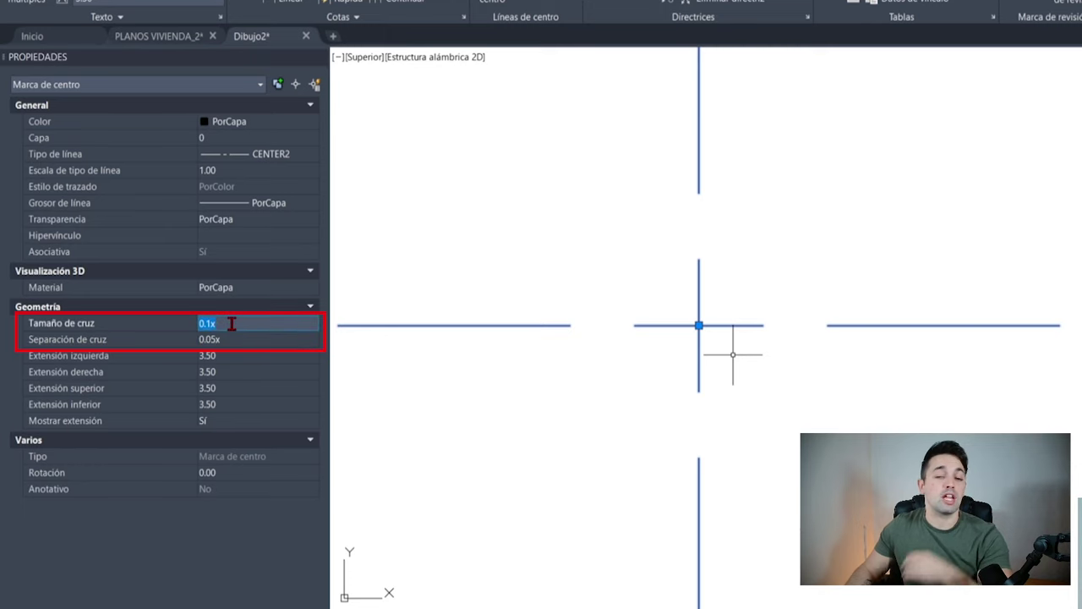
pyautogui.click(230, 323)
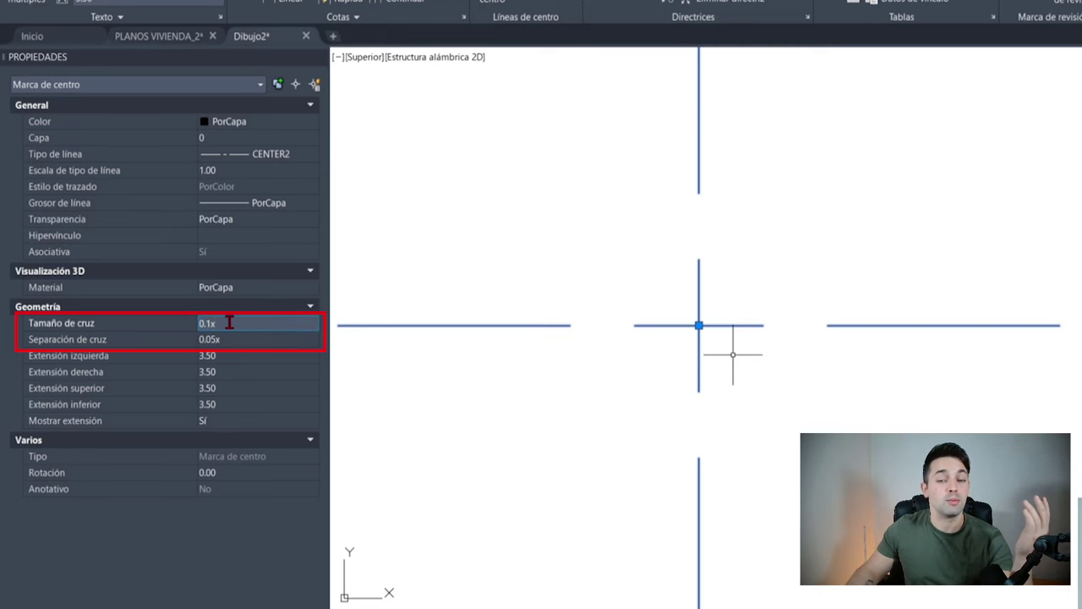
pyautogui.scroll(3, 519, 212)
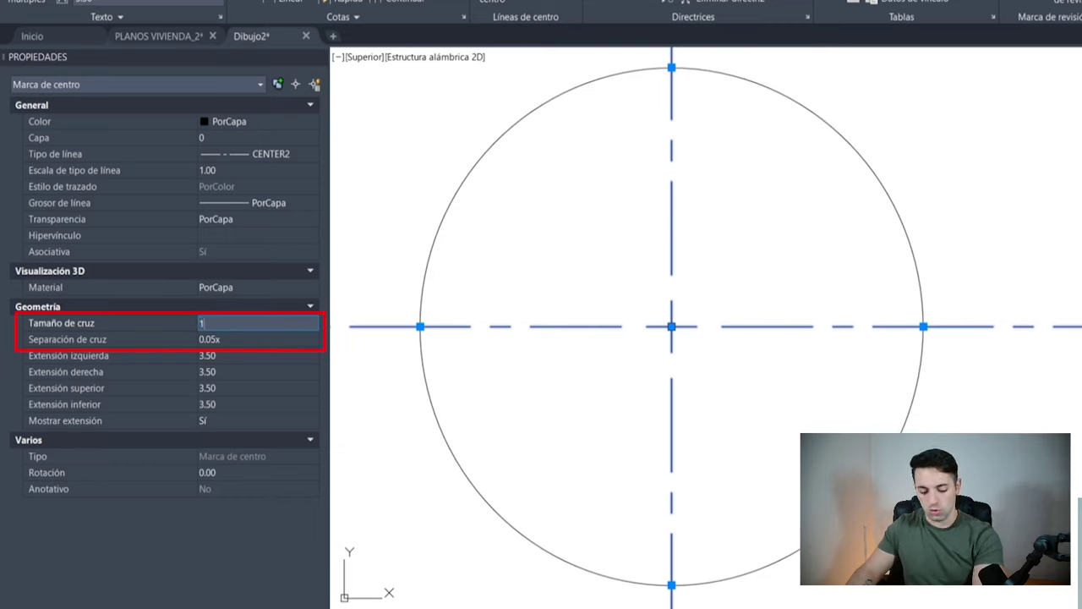
pyautogui.write('x')
pyautogui.click(244, 340)
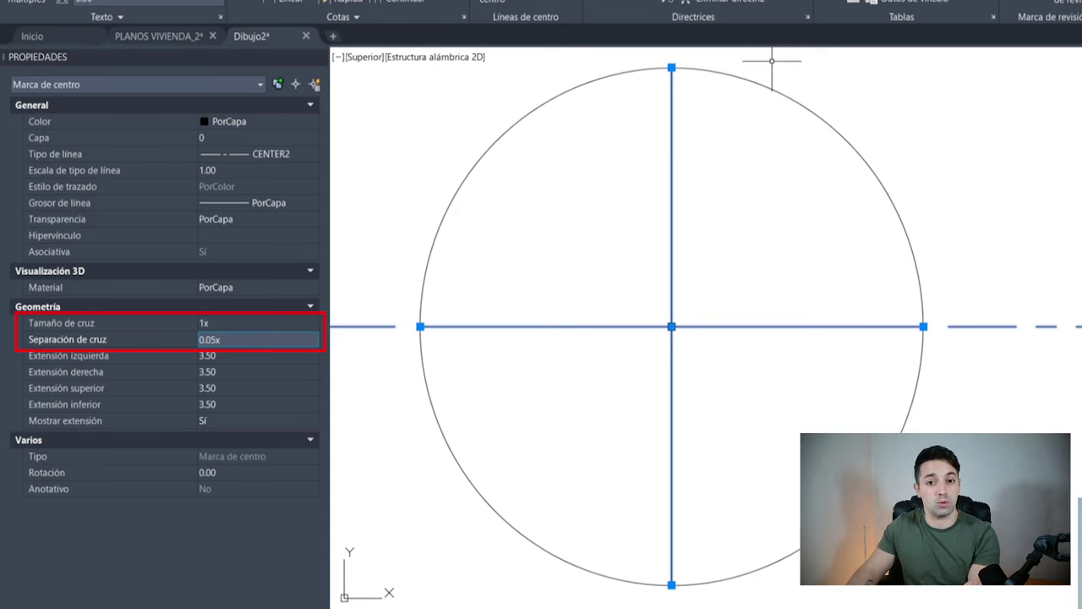
pyautogui.click(227, 324)
pyautogui.write('1')
pyautogui.press('Return')
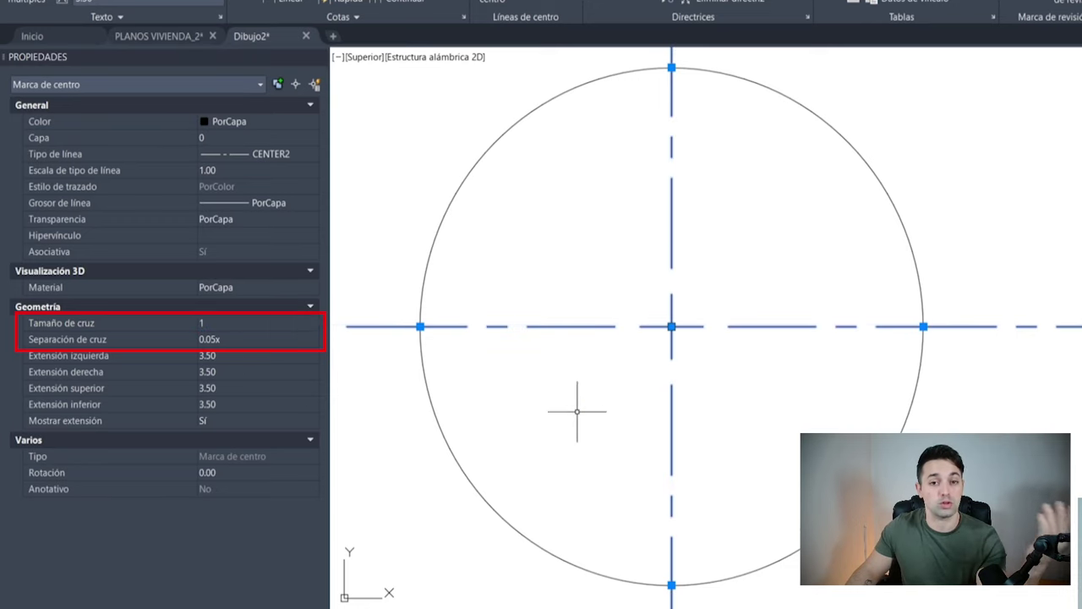
pyautogui.click(241, 327)
pyautogui.write('0.1')
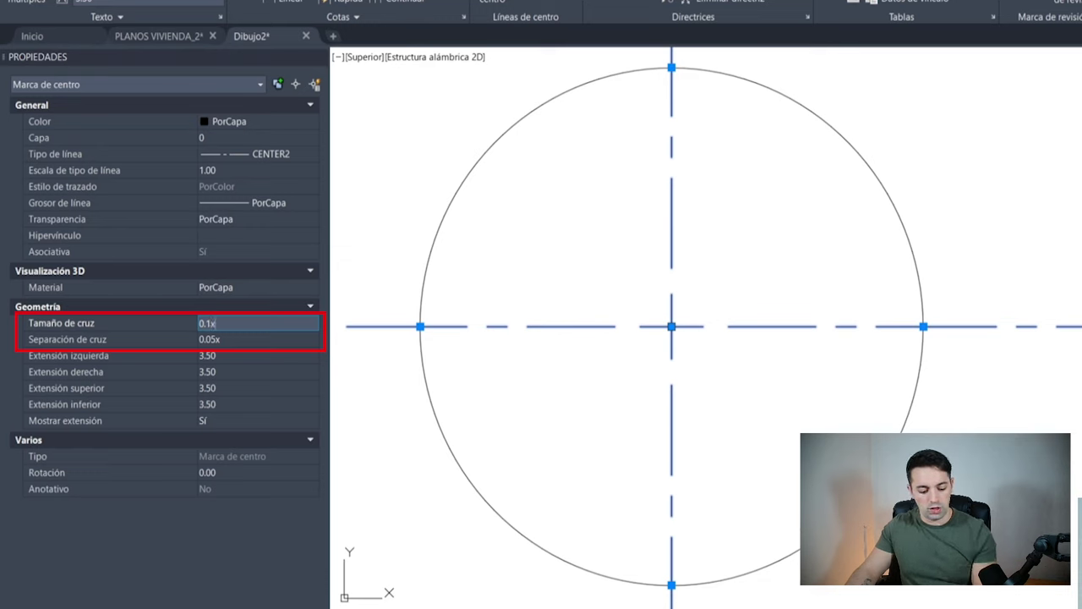
pyautogui.click(244, 339)
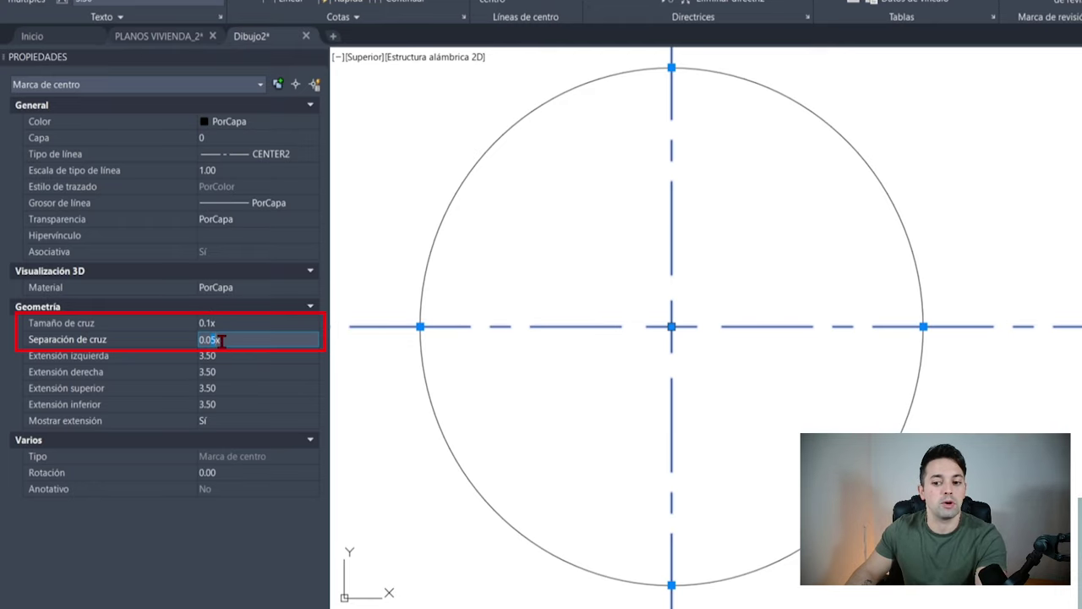
pyautogui.scroll(3, 659, 341)
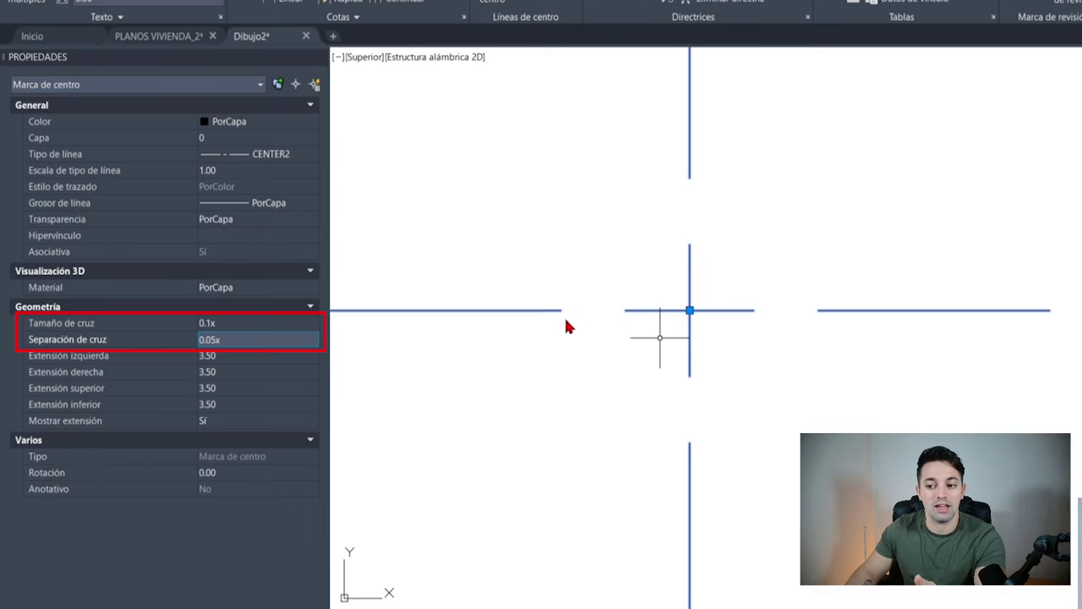
pyautogui.click(272, 323)
pyautogui.scroll(-3, 549, 346)
# - Set the Separación de cruz gap to 0.4
pyautogui.moveTo(584, 346); pyautogui.dragTo(711, 338, button='middle')
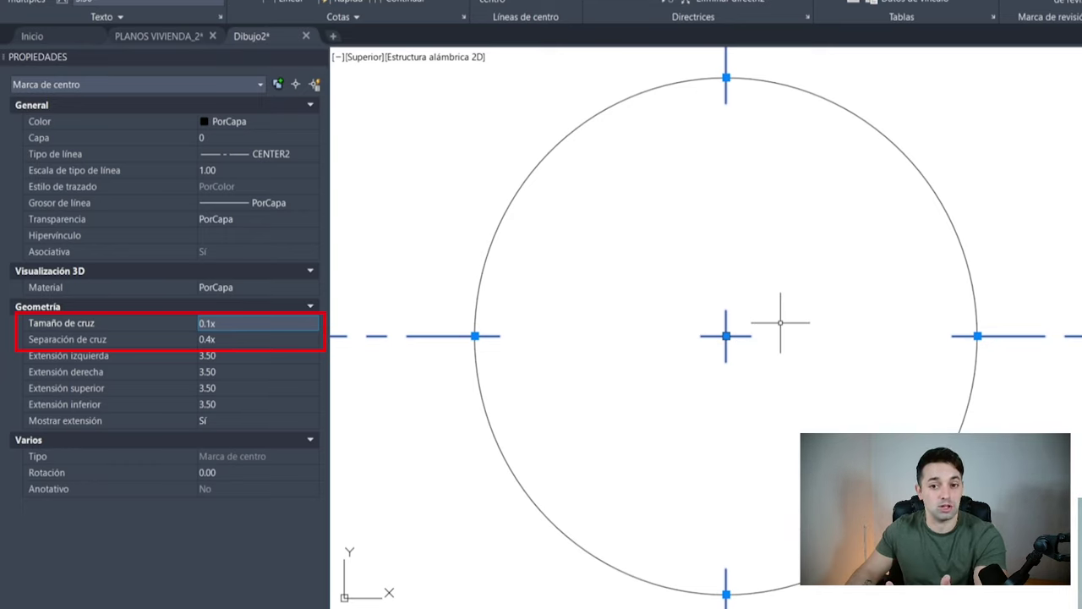
pyautogui.click(247, 342)
pyautogui.click(225, 360)
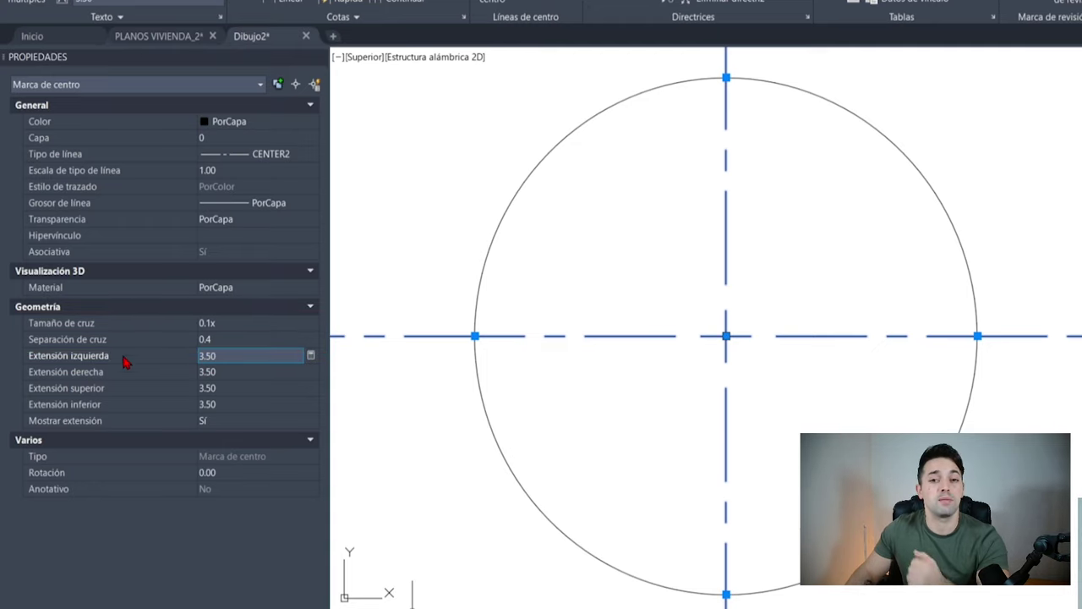
pyautogui.scroll(-5, 620, 313)
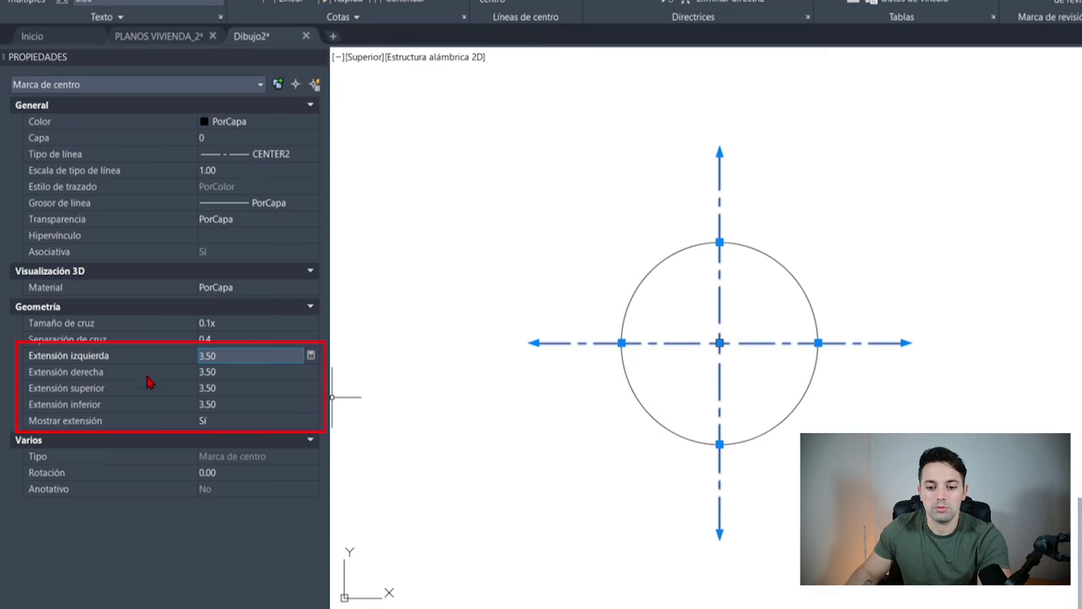
pyautogui.click(228, 372)
pyautogui.click(210, 357)
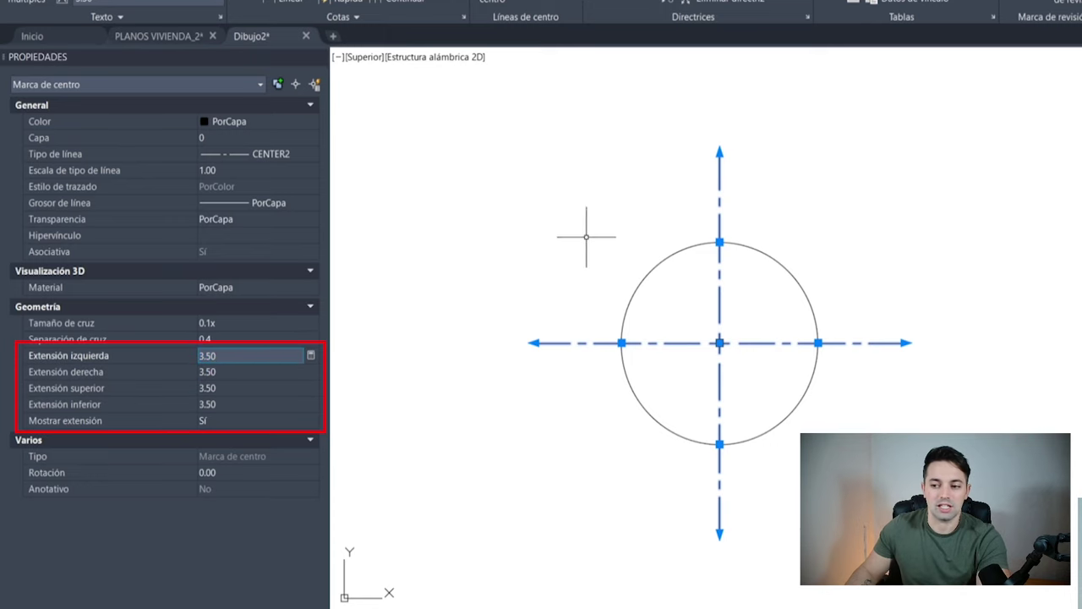
pyautogui.click(719, 152)
pyautogui.click(719, 104)
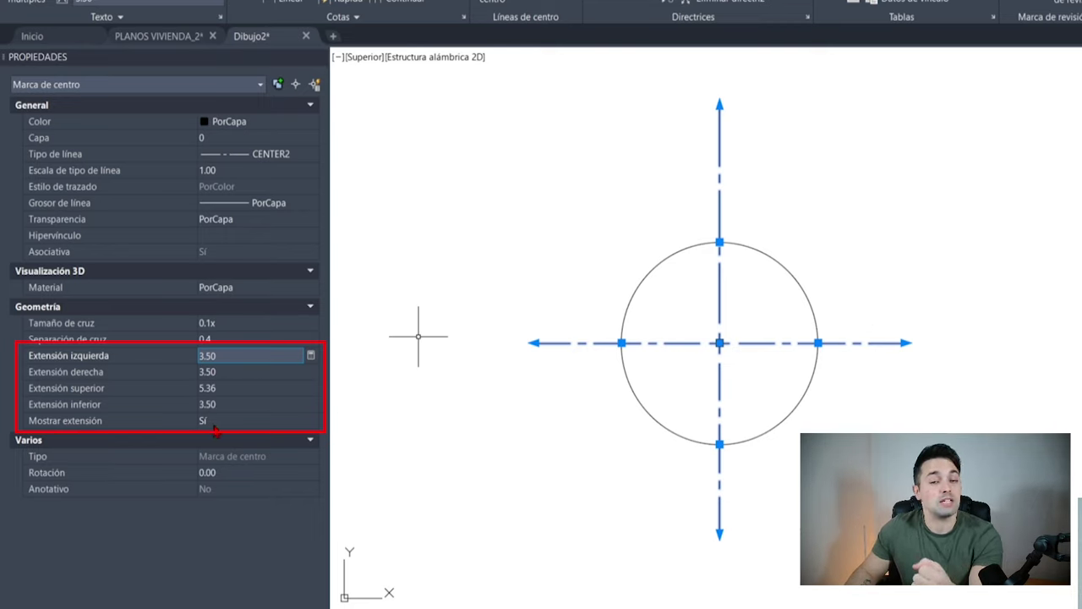
pyautogui.click(222, 372)
pyautogui.click(227, 404)
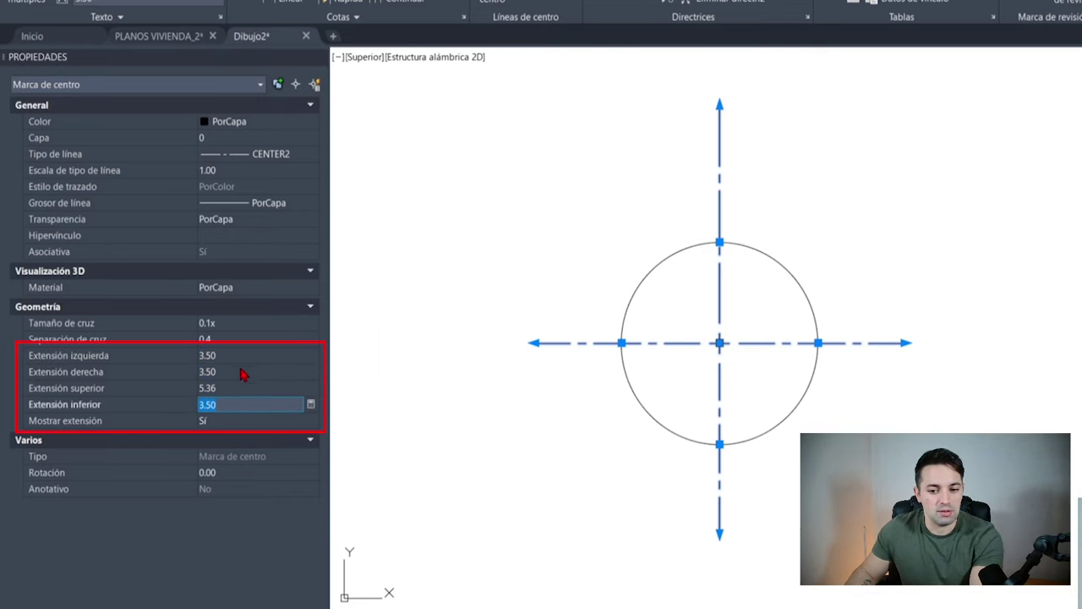
pyautogui.click(239, 356)
pyautogui.click(237, 386)
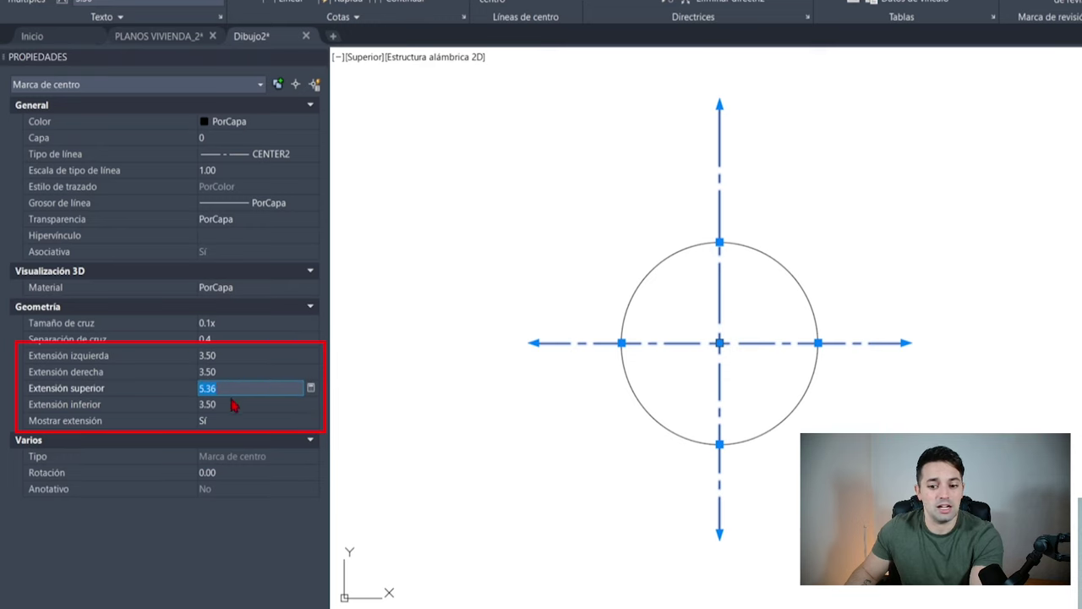
pyautogui.click(236, 405)
pyautogui.click(237, 422)
pyautogui.click(239, 425)
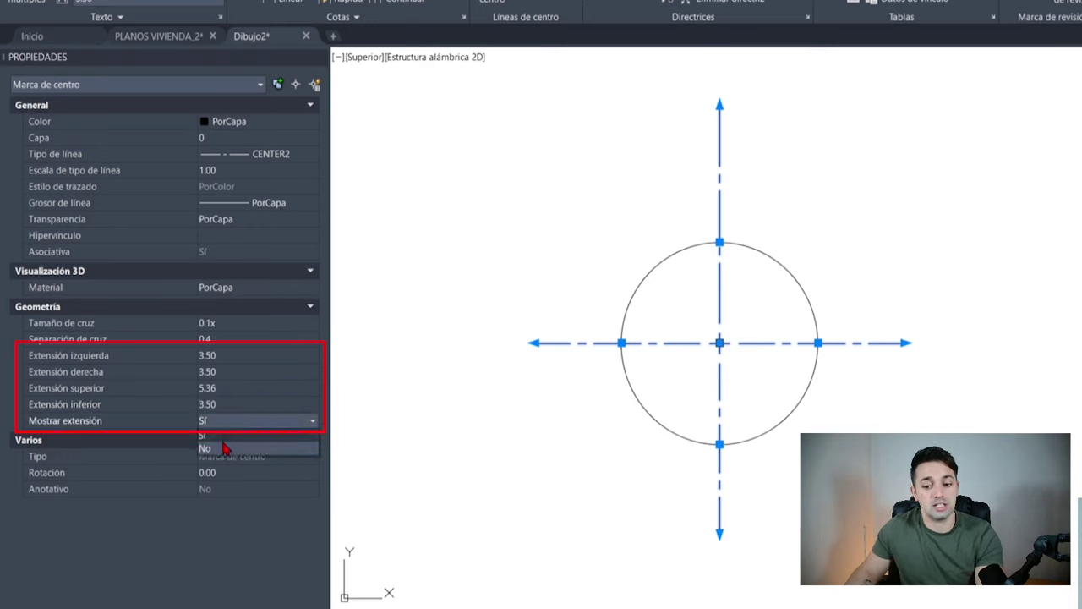
pyautogui.click(224, 448)
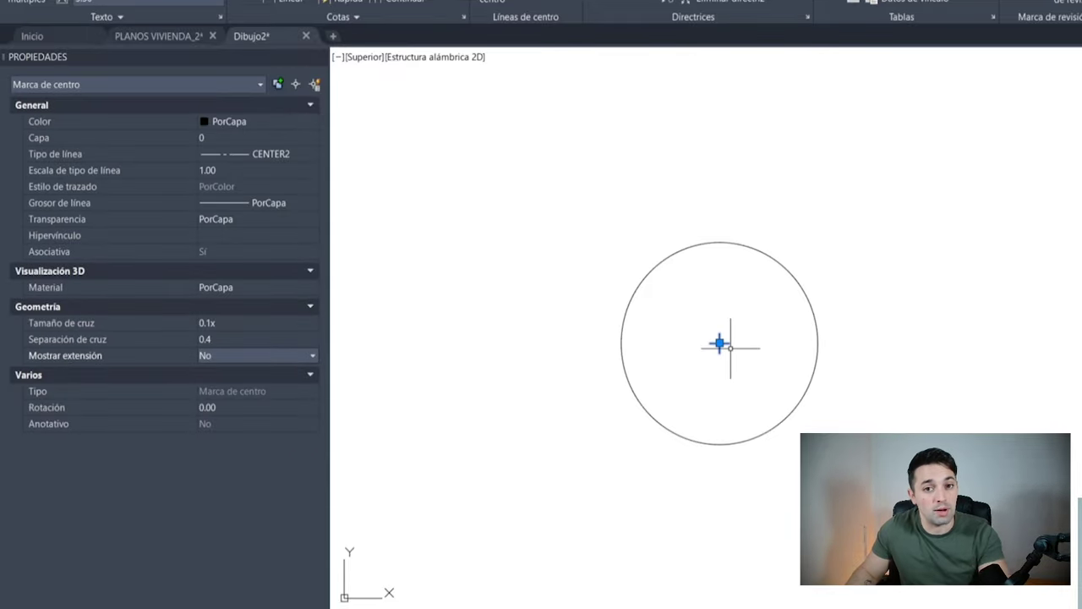
pyautogui.click(782, 263)
pyautogui.press('m')
pyautogui.press('space')
pyautogui.click(838, 174)
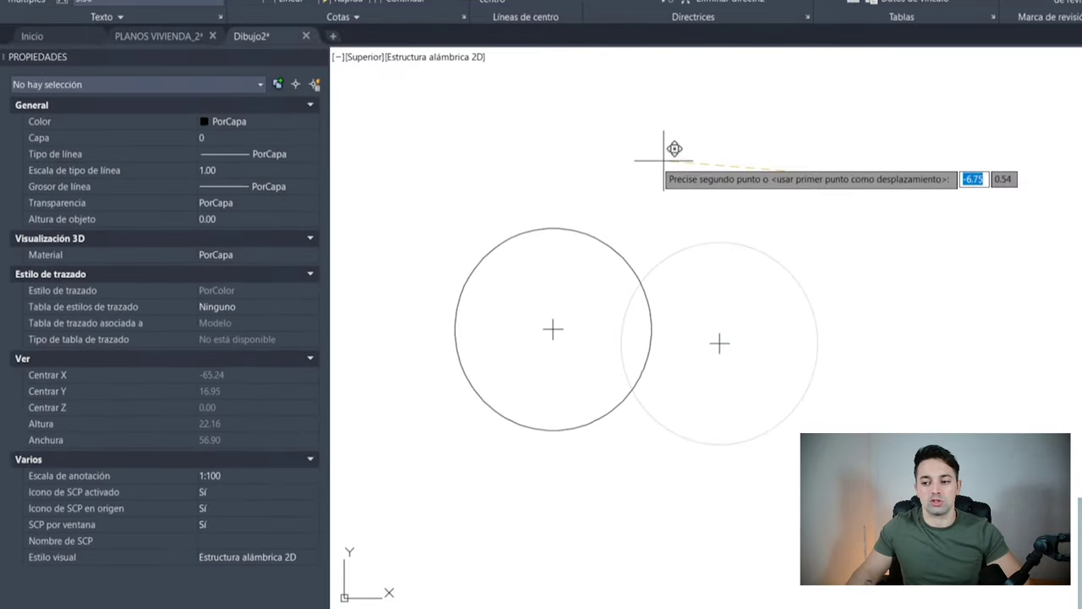
pyautogui.click(652, 161)
pyautogui.click(567, 162)
pyautogui.click(486, 284)
pyautogui.press('m')
pyautogui.press('space')
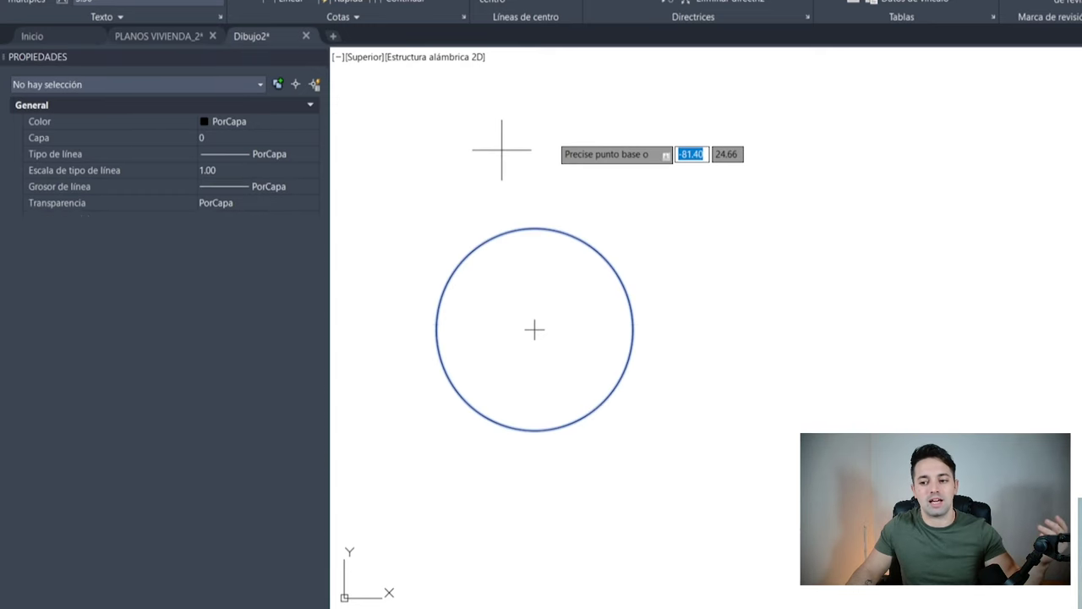
pyautogui.click(502, 149)
pyautogui.click(656, 159)
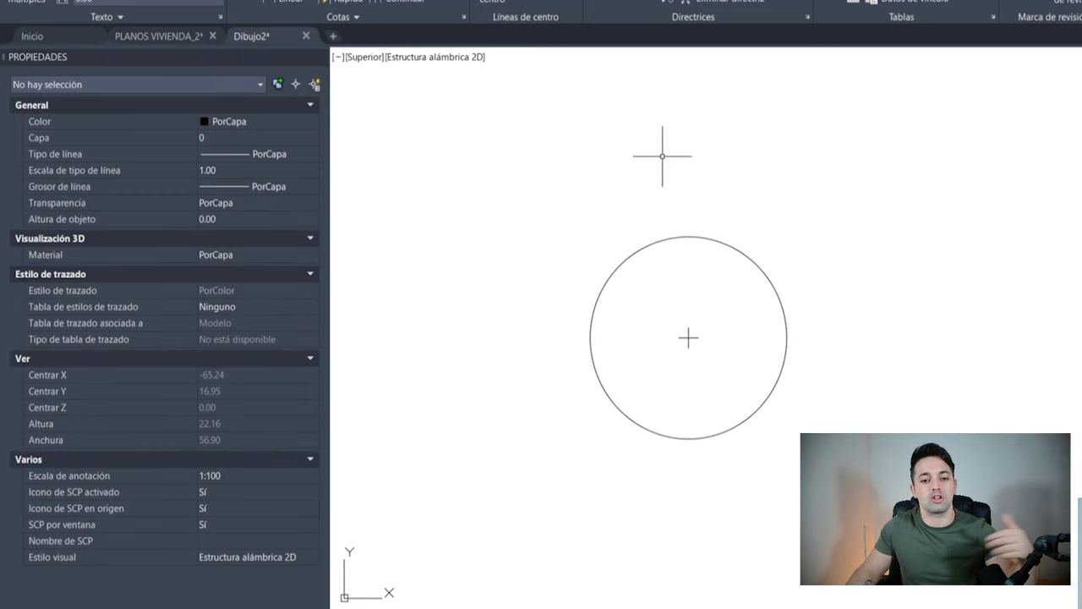
pyautogui.click(688, 338)
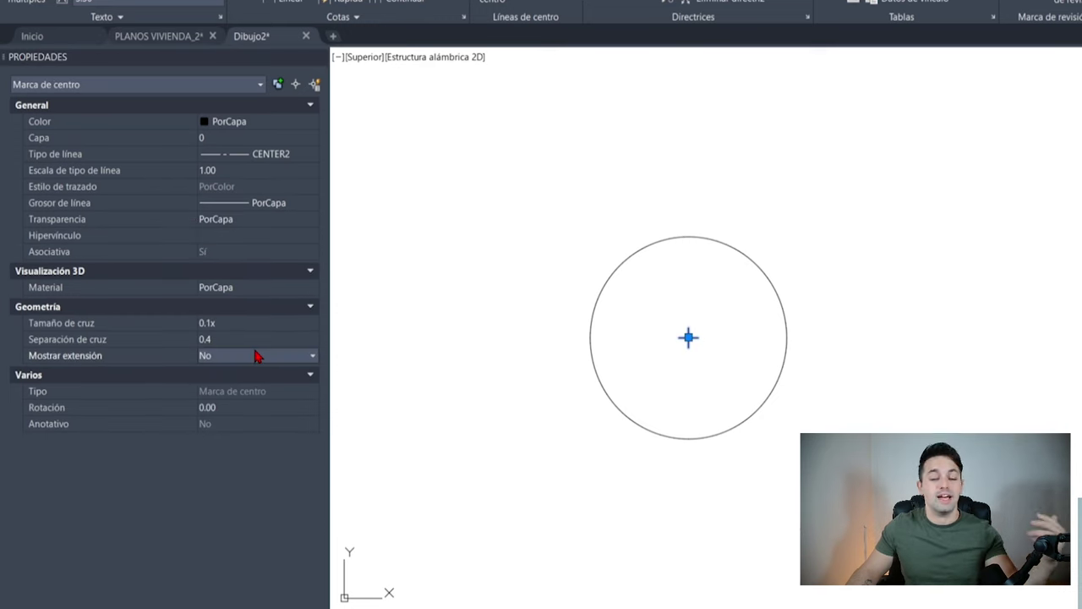
pyautogui.click(254, 355)
pyautogui.click(224, 375)
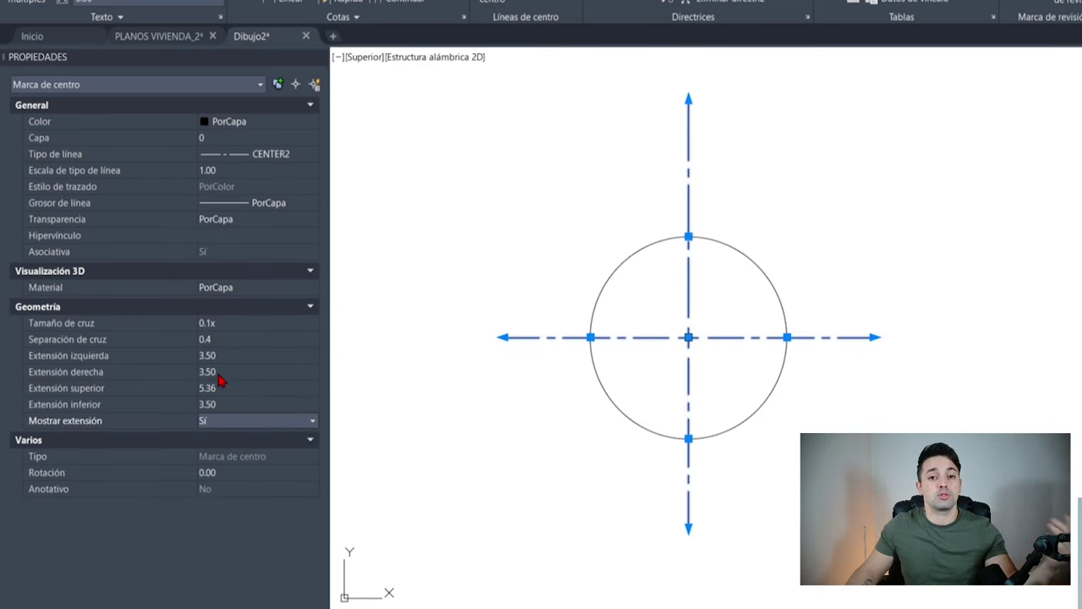
pyautogui.click(207, 388)
pyautogui.write('3.5')
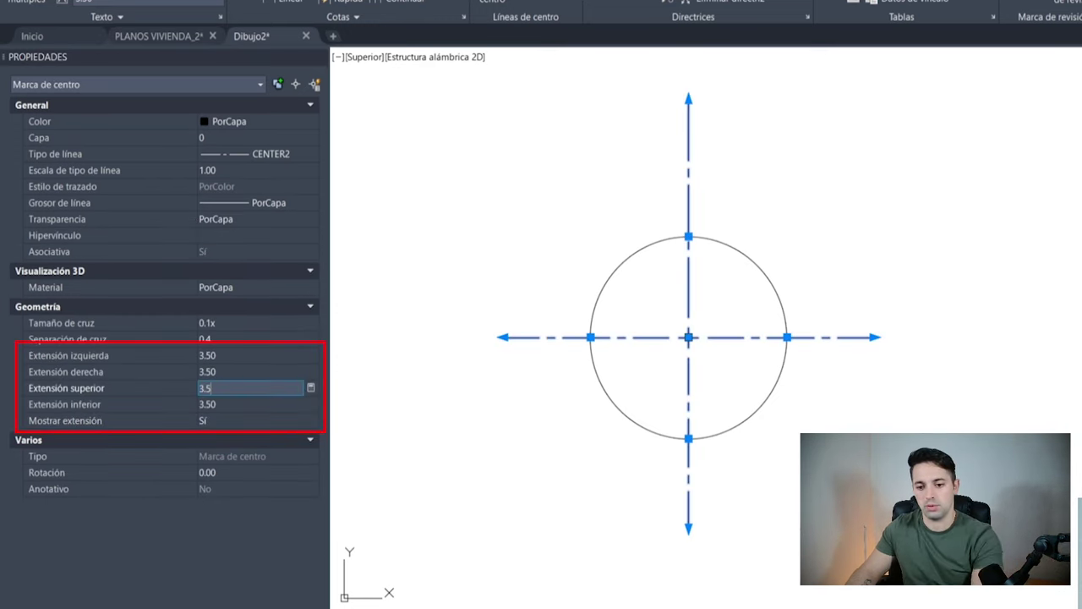
pyautogui.click(212, 404)
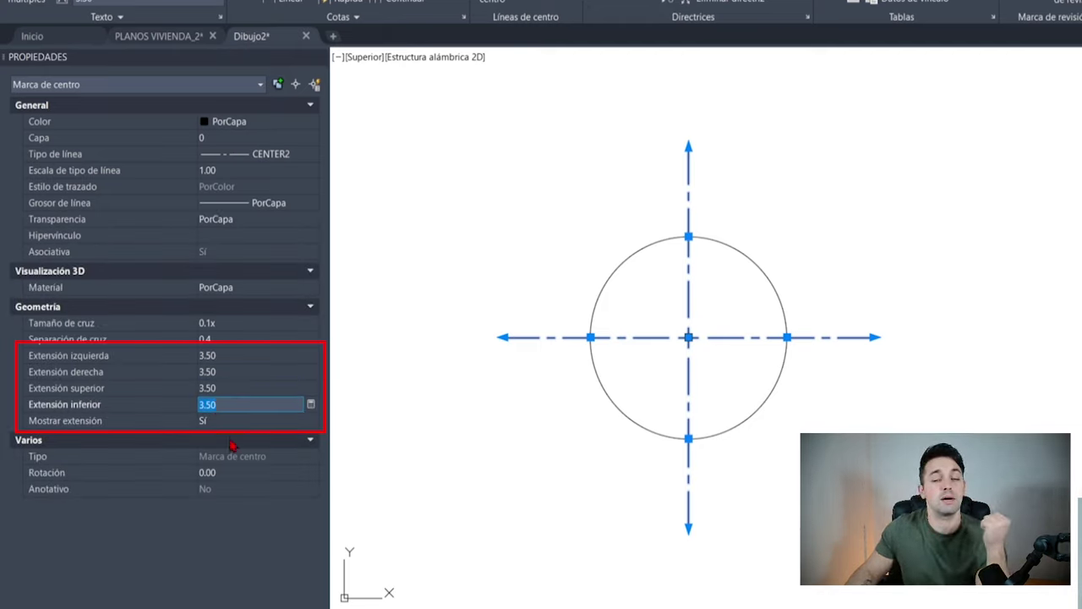
pyautogui.click(237, 372)
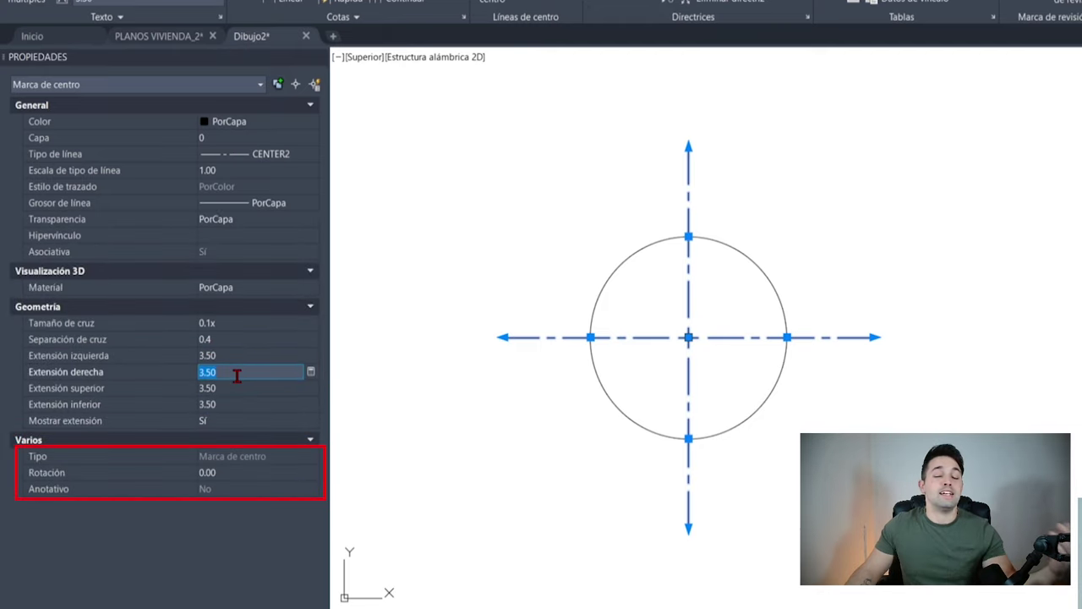
# - Set the center mark's Rotación to 45 degrees
pyautogui.click(233, 471)
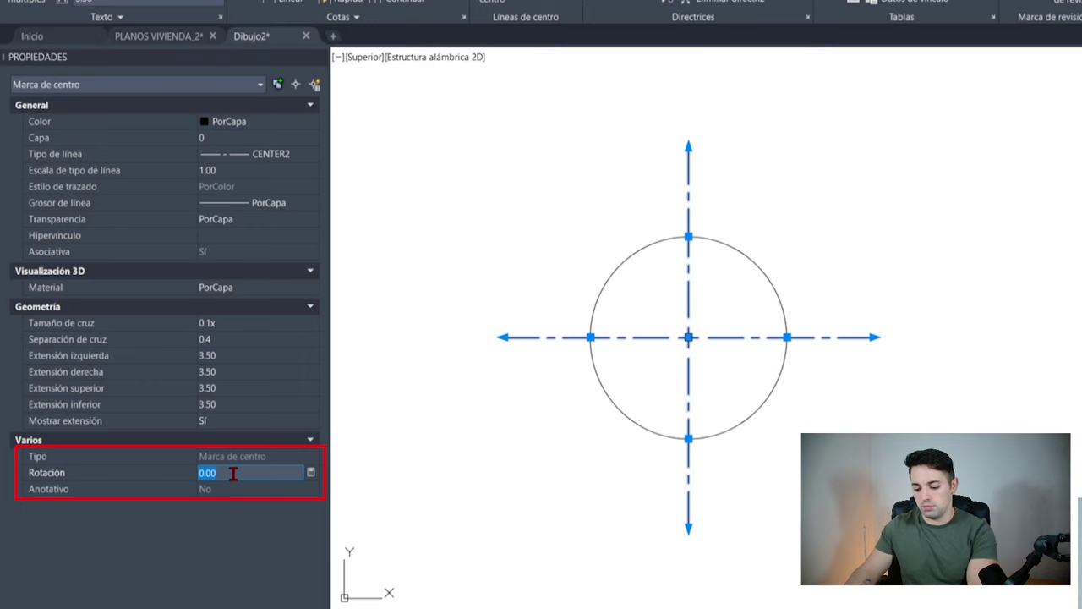
pyautogui.write('45')
pyautogui.press('Return')
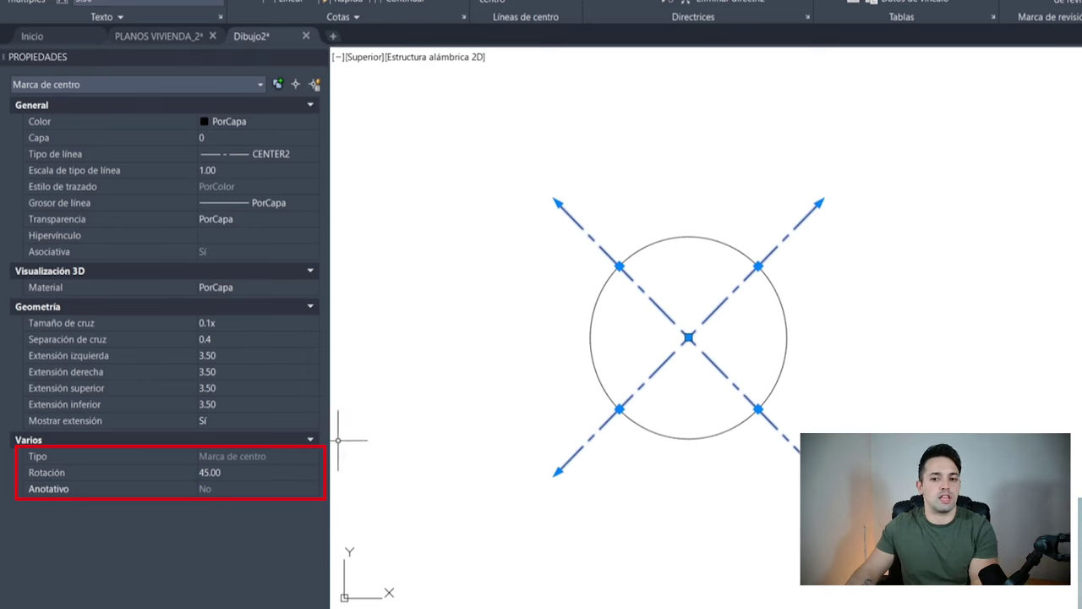
pyautogui.click(217, 473)
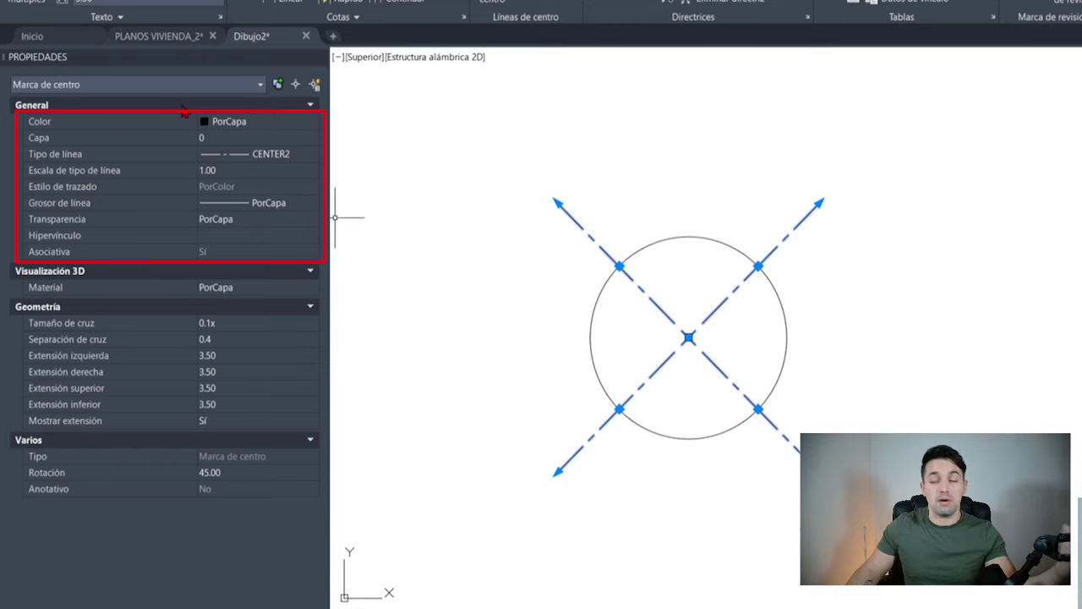
# - Keep the CENTER2 linetype and set its linetype scale to 0.5
pyautogui.click(241, 125)
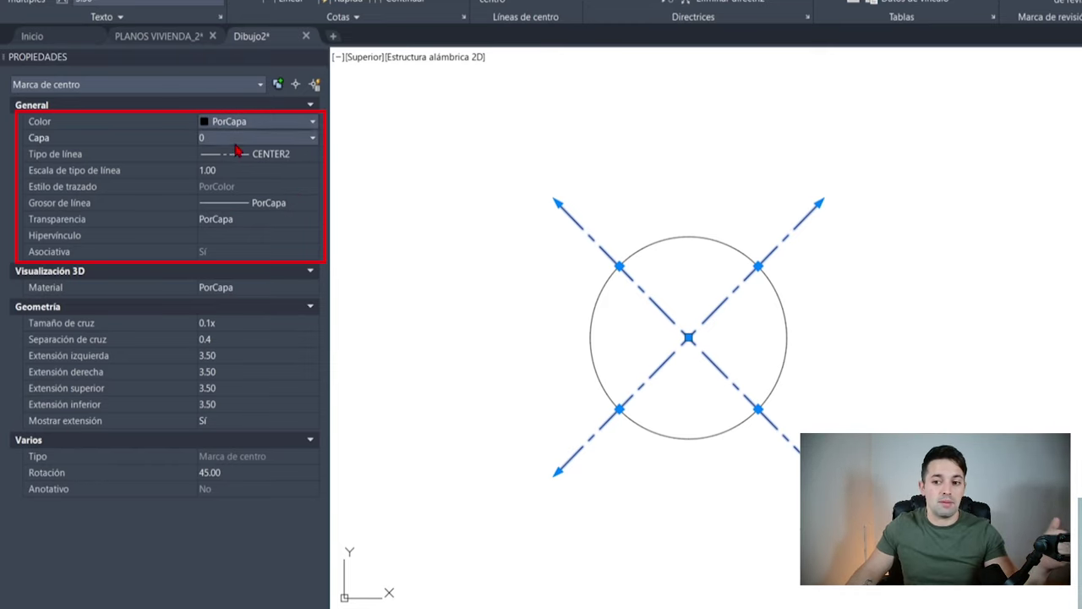
pyautogui.click(243, 154)
pyautogui.click(243, 154)
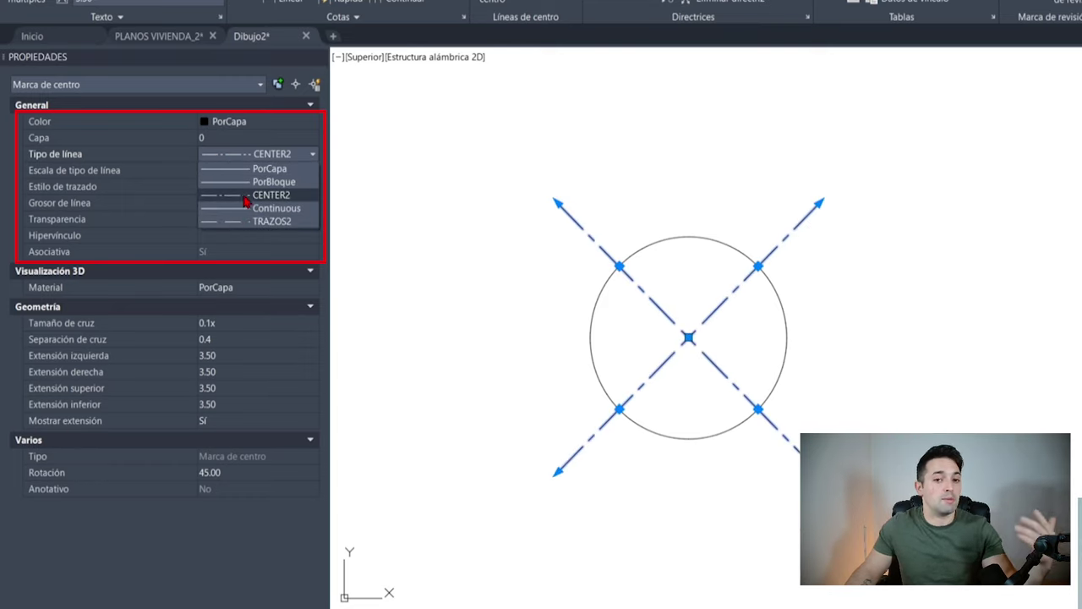
pyautogui.click(240, 196)
pyautogui.click(228, 170)
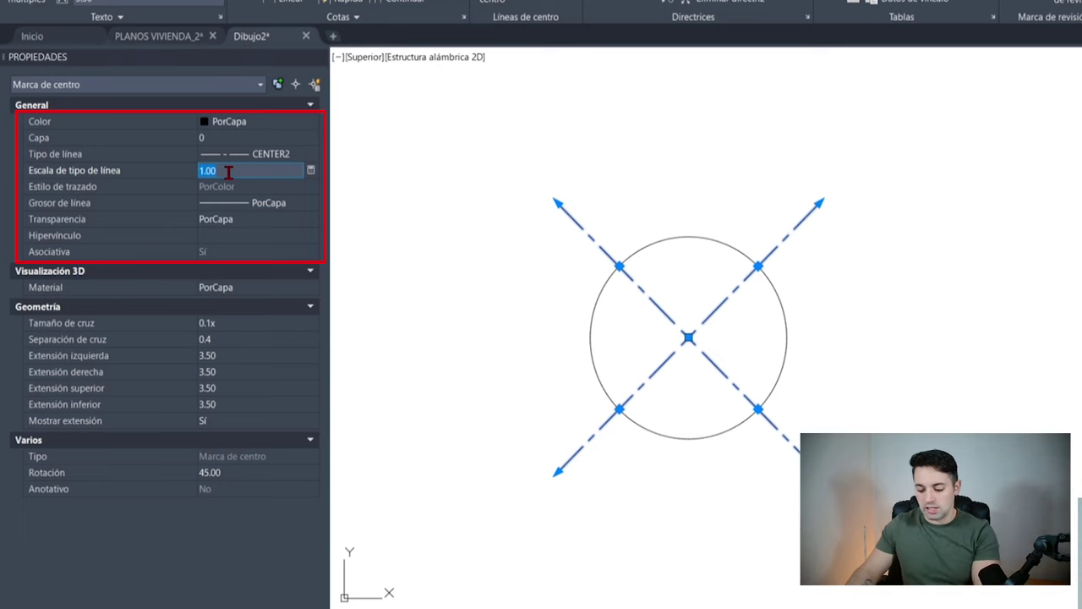
pyautogui.write('0.5')
pyautogui.press('Return')
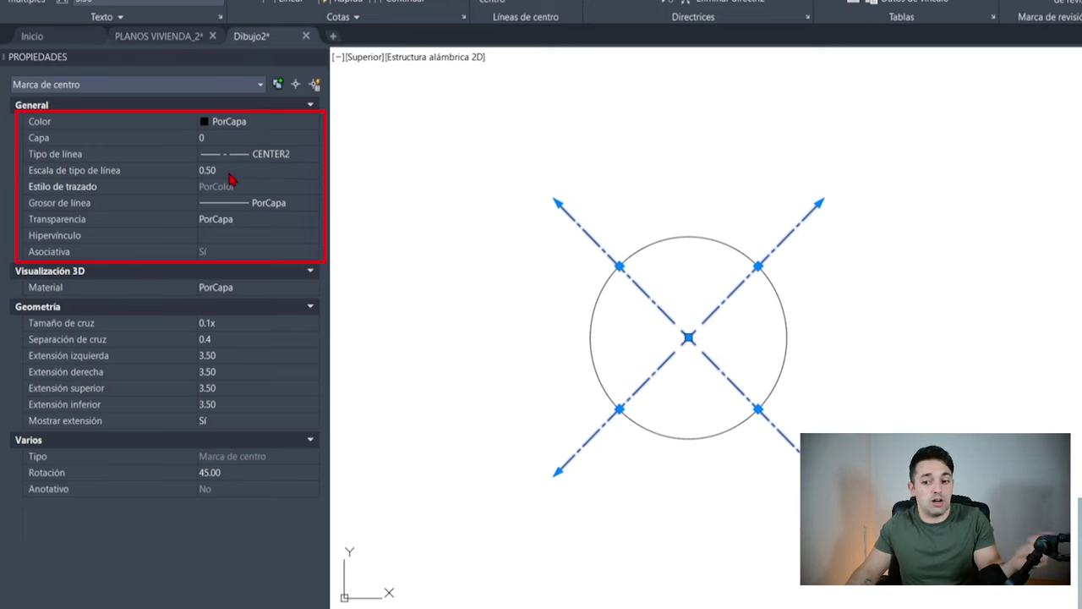
pyautogui.click(253, 203)
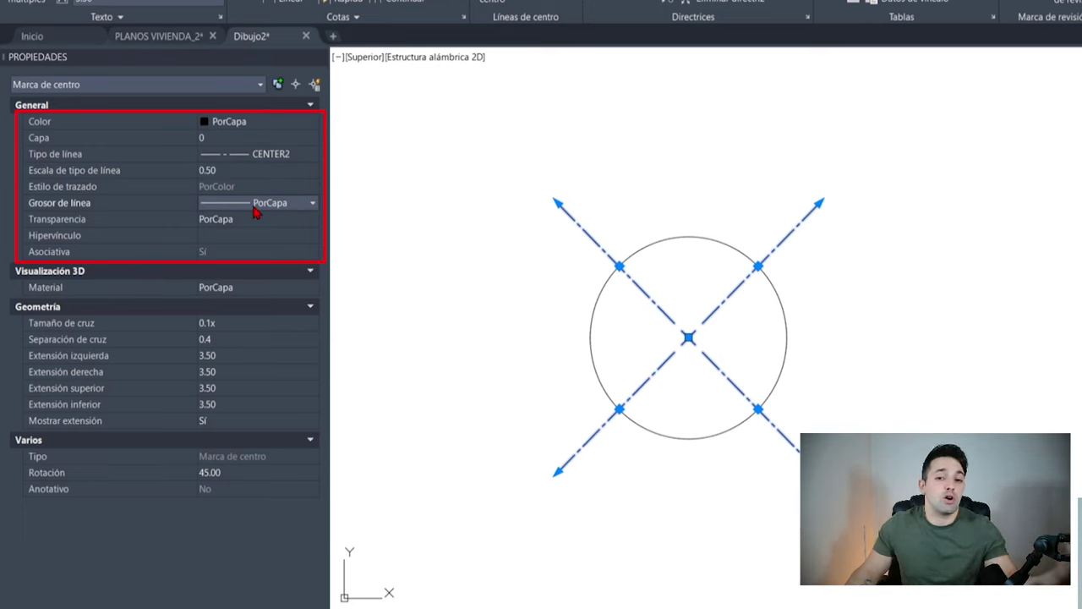
pyautogui.moveTo(732, 393); pyautogui.dragTo(720, 378, button='middle')
# - Finish the second near-vertical line and add a centerline between the two lines
pyautogui.press('Escape')
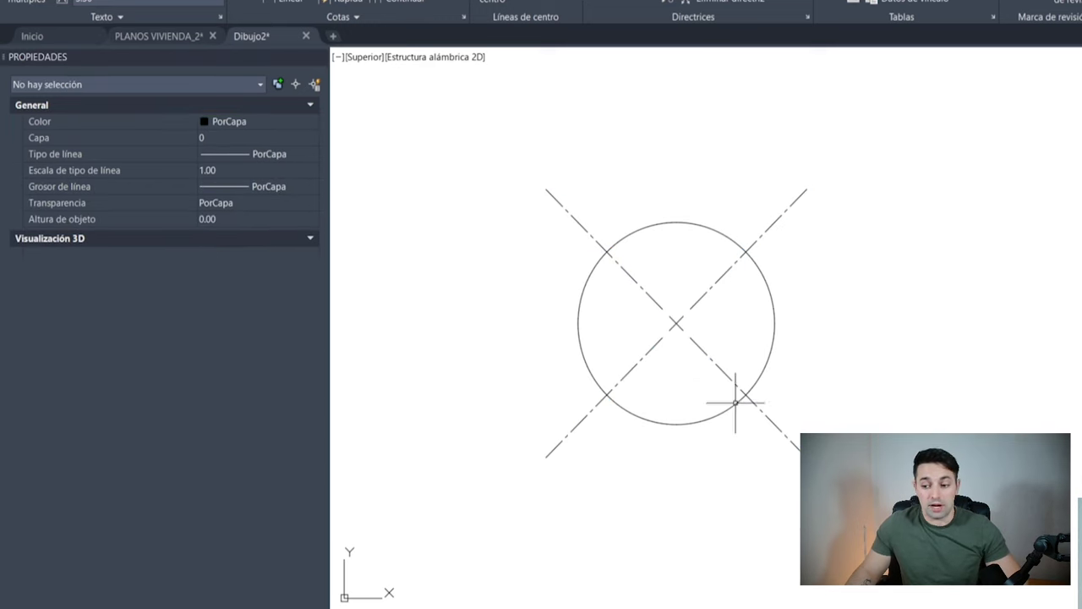
pyautogui.click(992, 154)
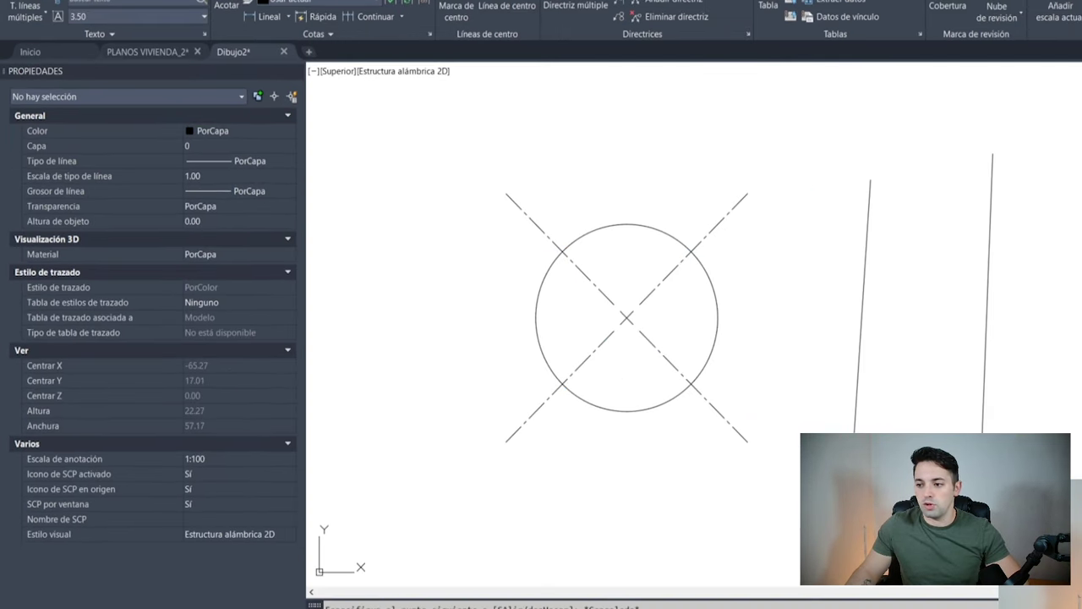
pyautogui.click(503, 9)
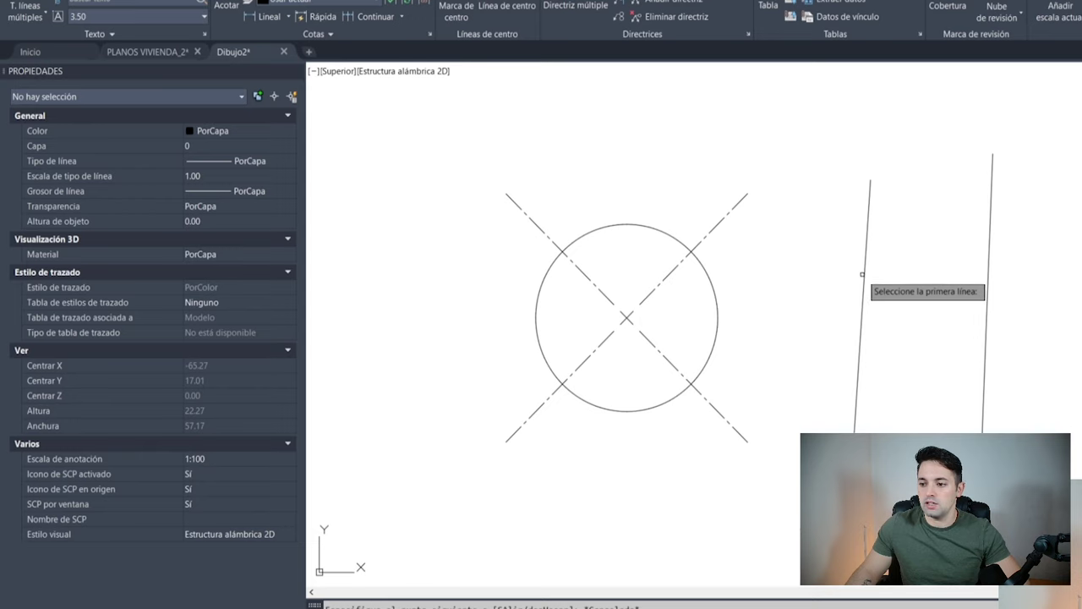
pyautogui.click(986, 304)
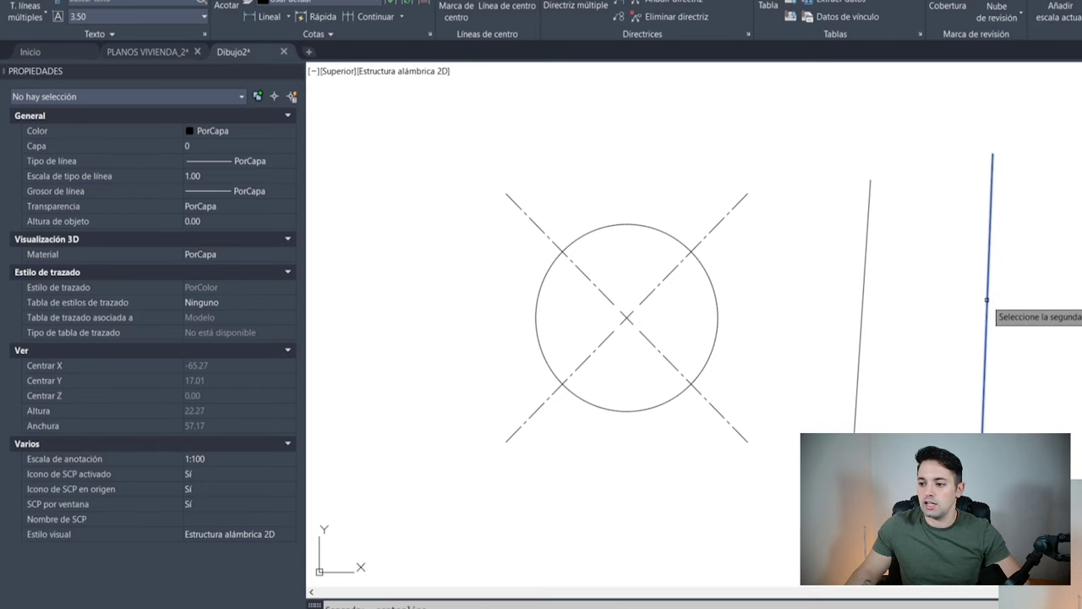
pyautogui.click(862, 300)
# - Try adjusting the centerline's top end by dragging its grip down and back up
pyautogui.click(241, 411)
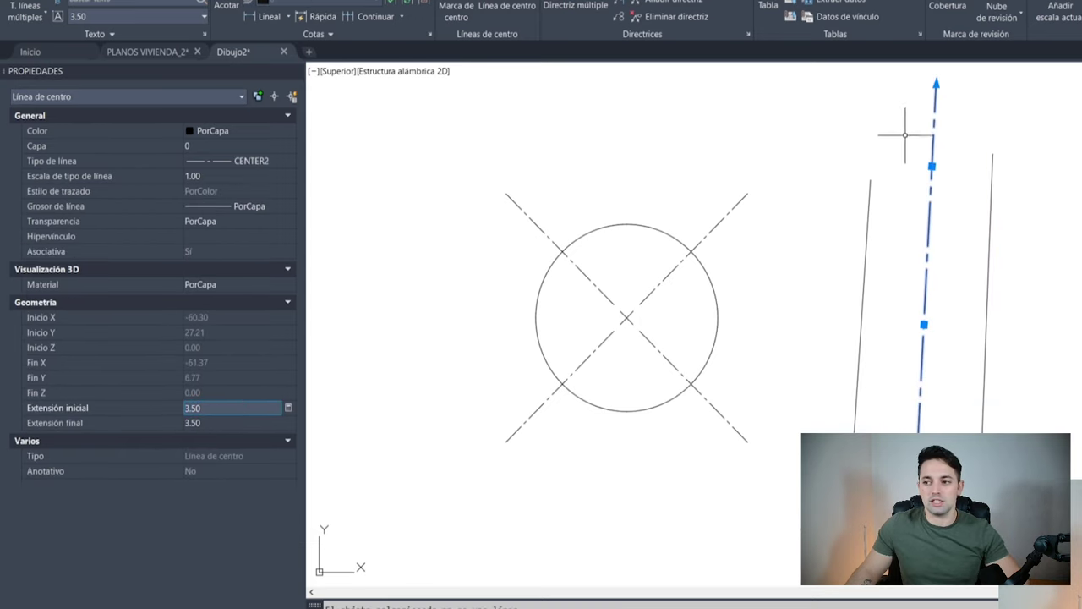
pyautogui.click(936, 84)
pyautogui.click(934, 128)
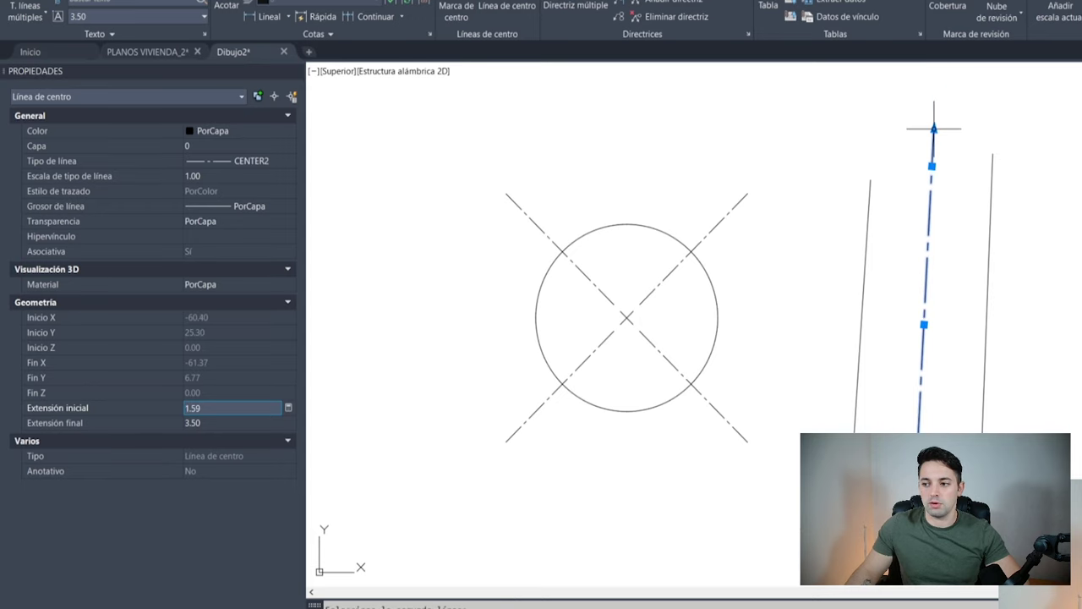
pyautogui.click(934, 128)
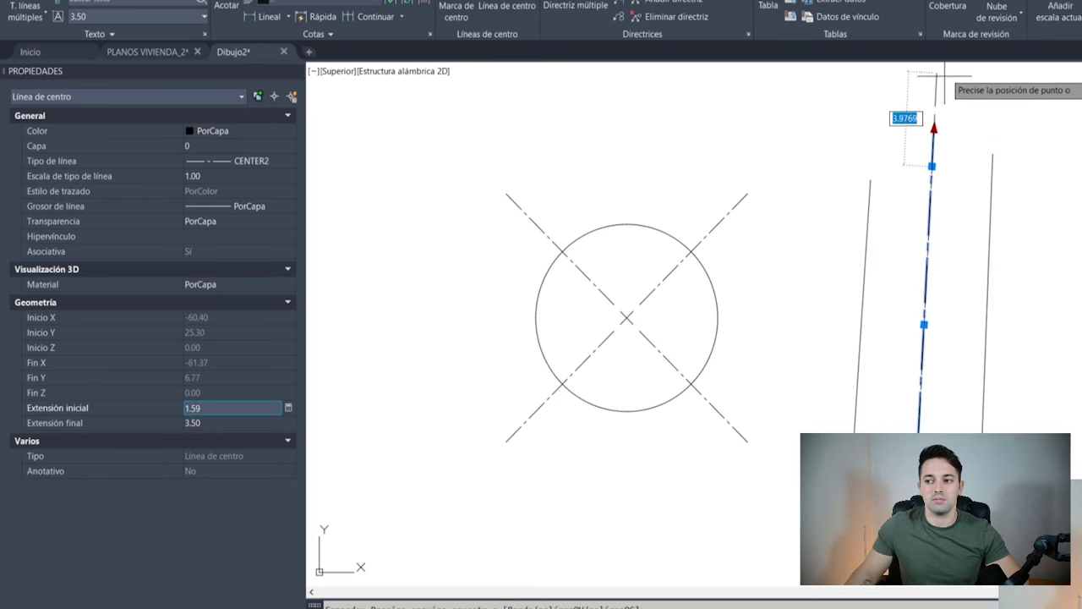
pyautogui.click(935, 78)
# - Set the centerline's Extensión inicial and Extensión final to 0, keeping linetype scale 1.00
pyautogui.click(153, 411)
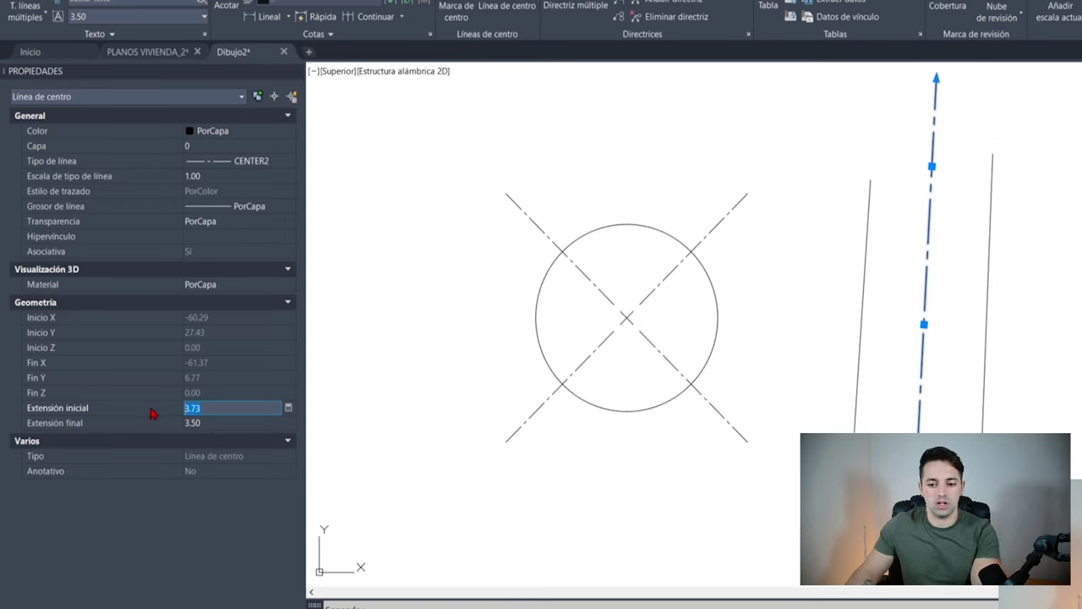
pyautogui.click(217, 420)
pyautogui.write('0')
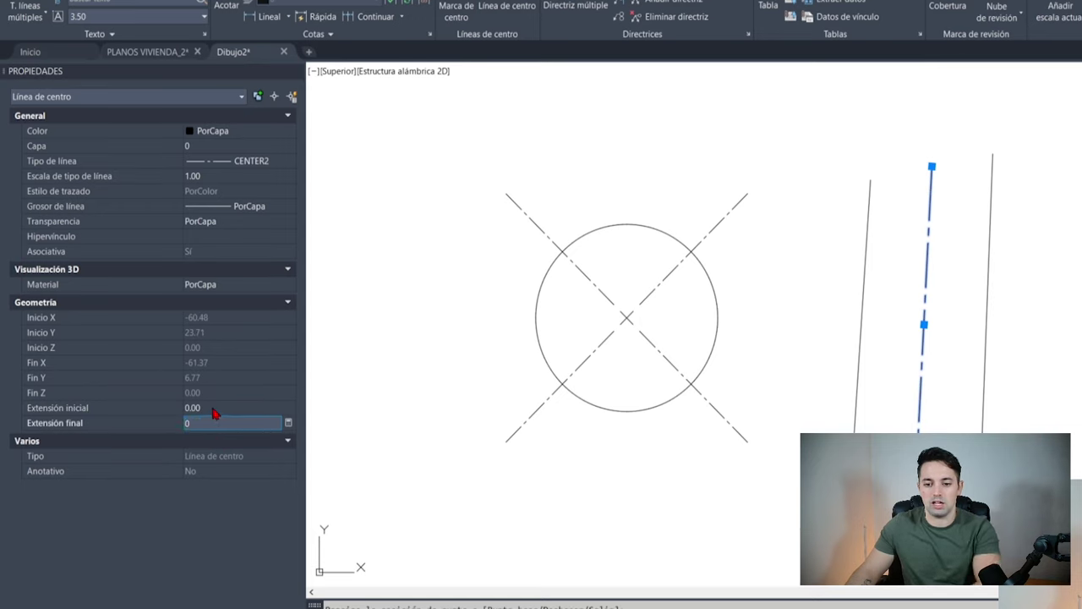
pyautogui.click(213, 410)
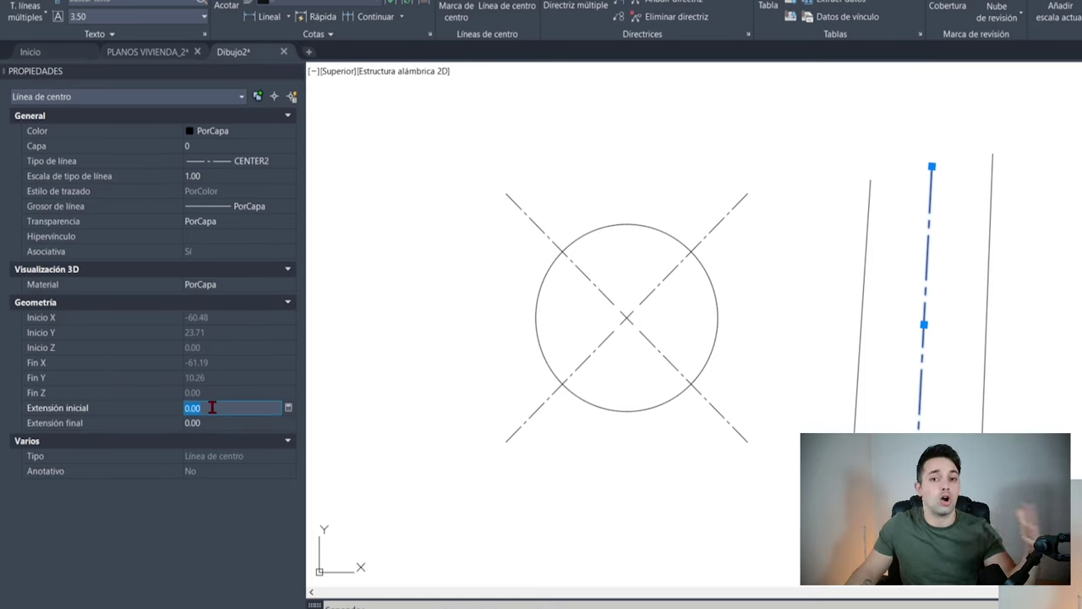
pyautogui.click(212, 175)
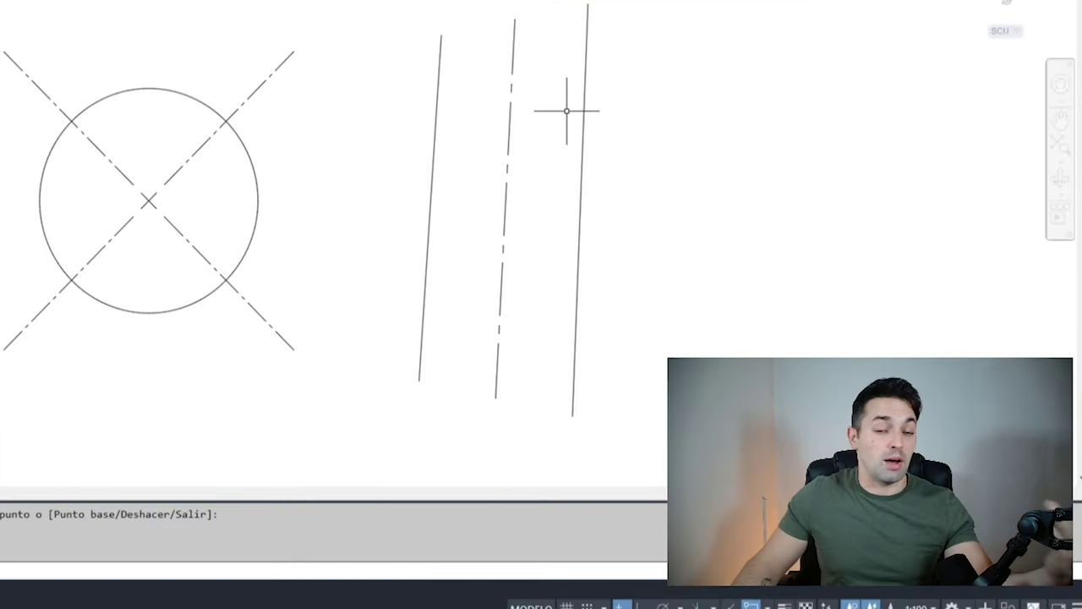
pyautogui.click(524, 21)
pyautogui.click(452, 100)
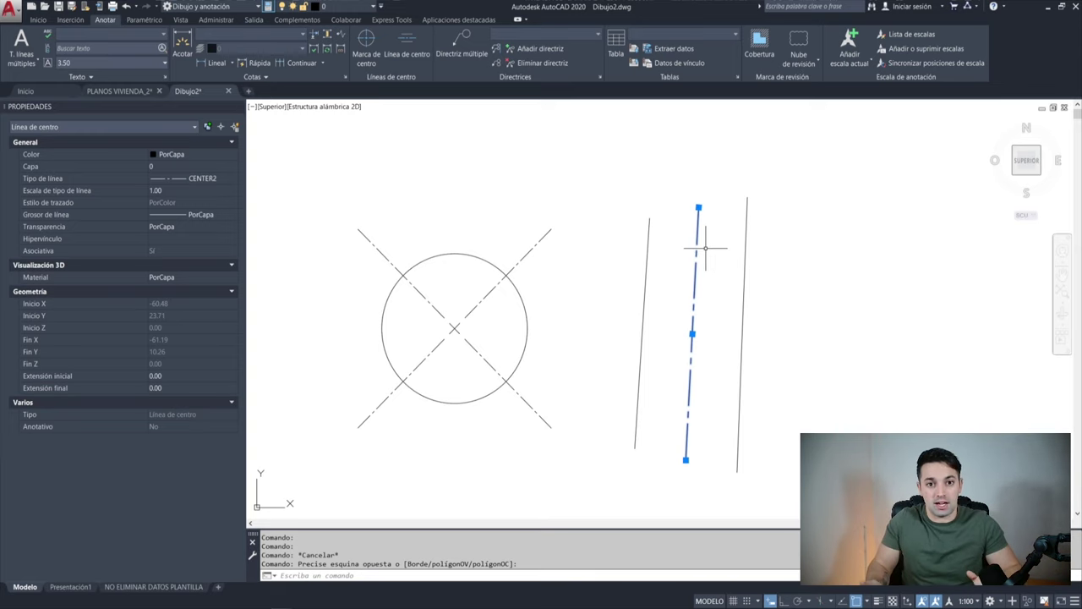
# - Use CA to create layer _ejes with grey colour index 8, then close the layer manager
pyautogui.press('Escape')
pyautogui.write('CA')
pyautogui.press('Return')
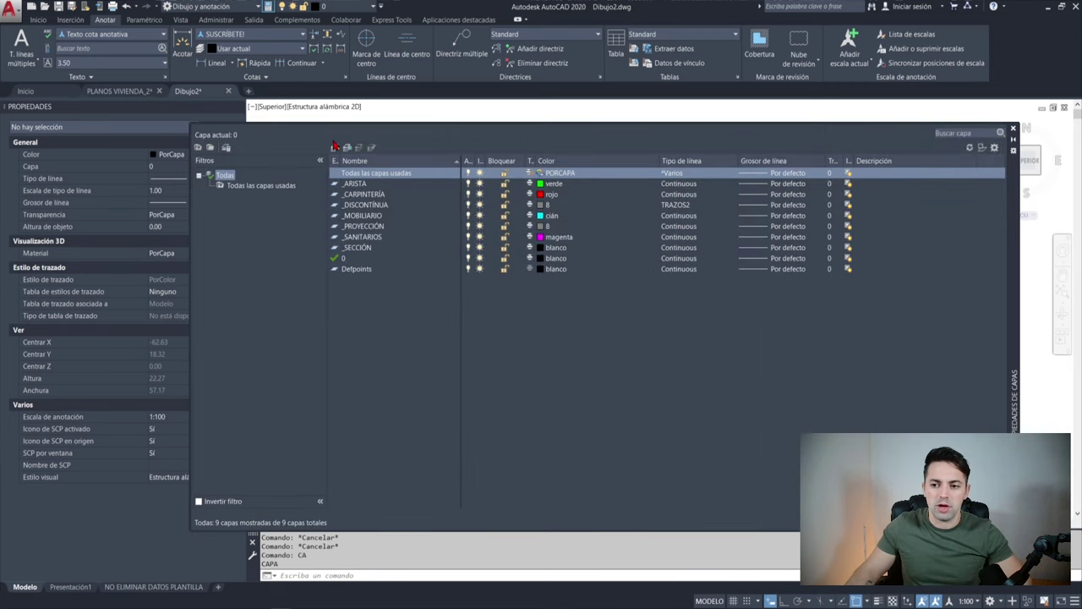
pyautogui.click(335, 148)
pyautogui.write('_ejes')
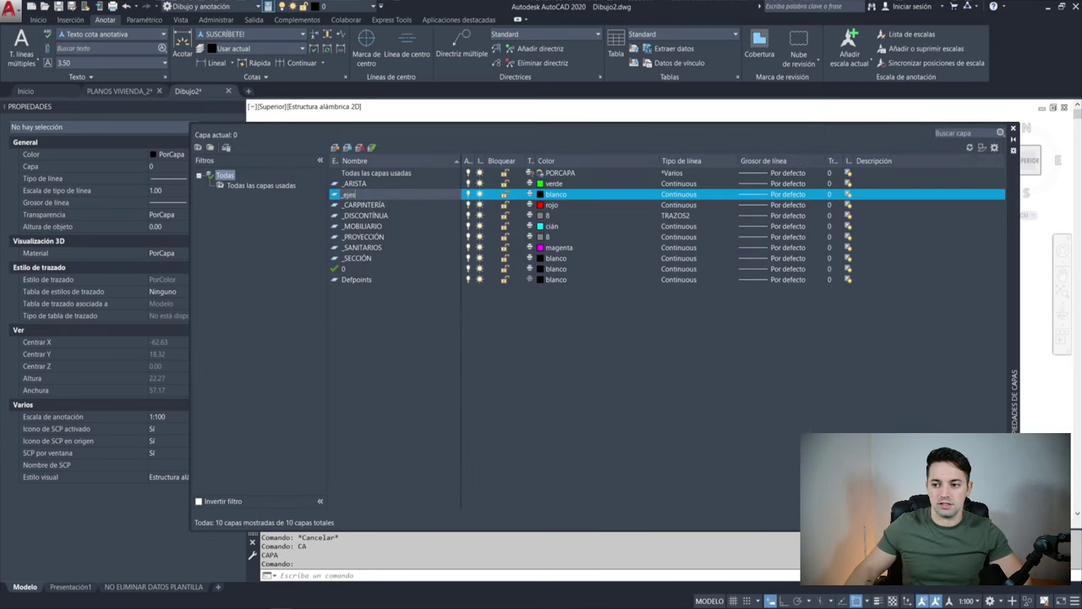
pyautogui.click(551, 193)
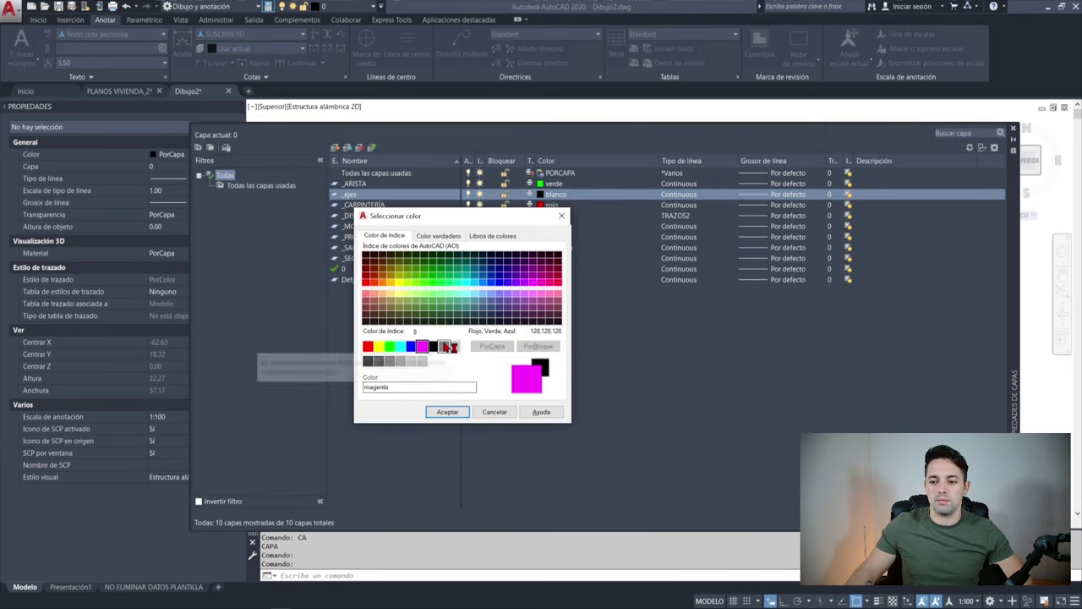
pyautogui.click(444, 346)
pyautogui.click(450, 412)
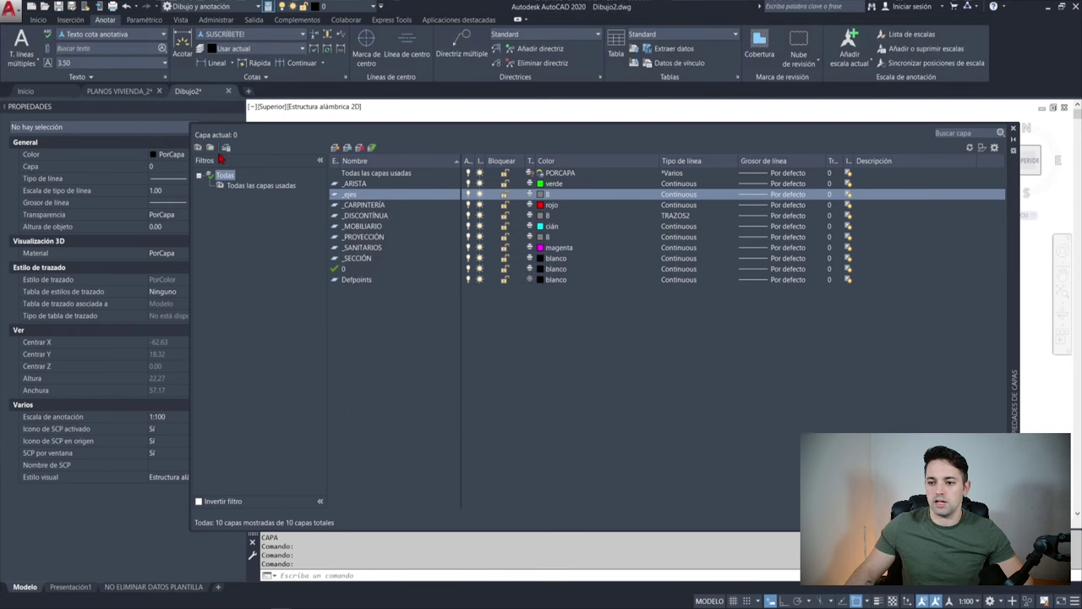
pyautogui.click(1013, 129)
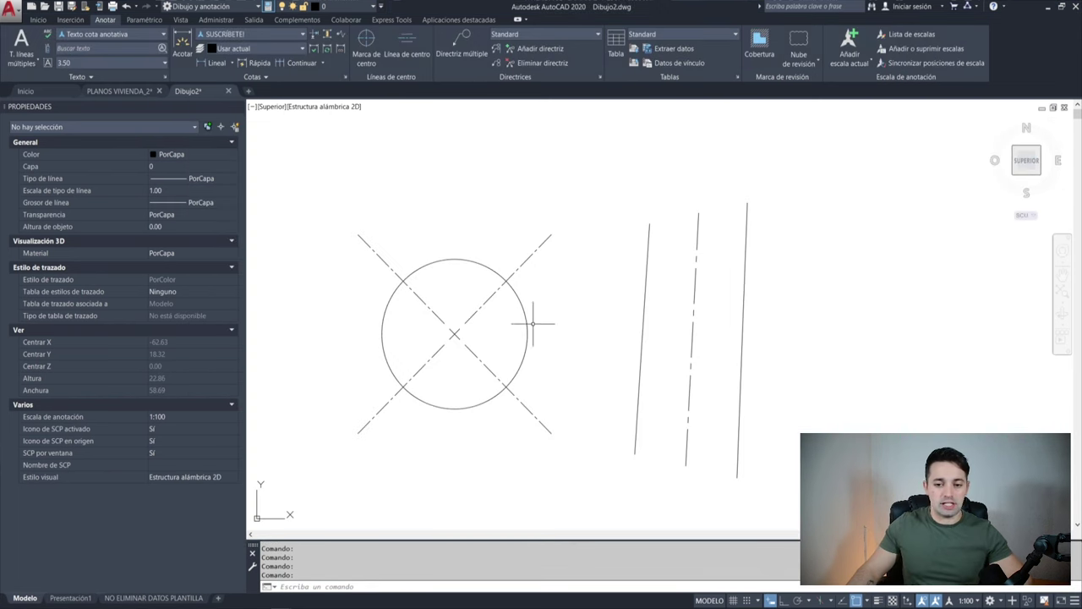
# - Set the CENTERLAYER system variable to _ejes
pyautogui.write('ce')
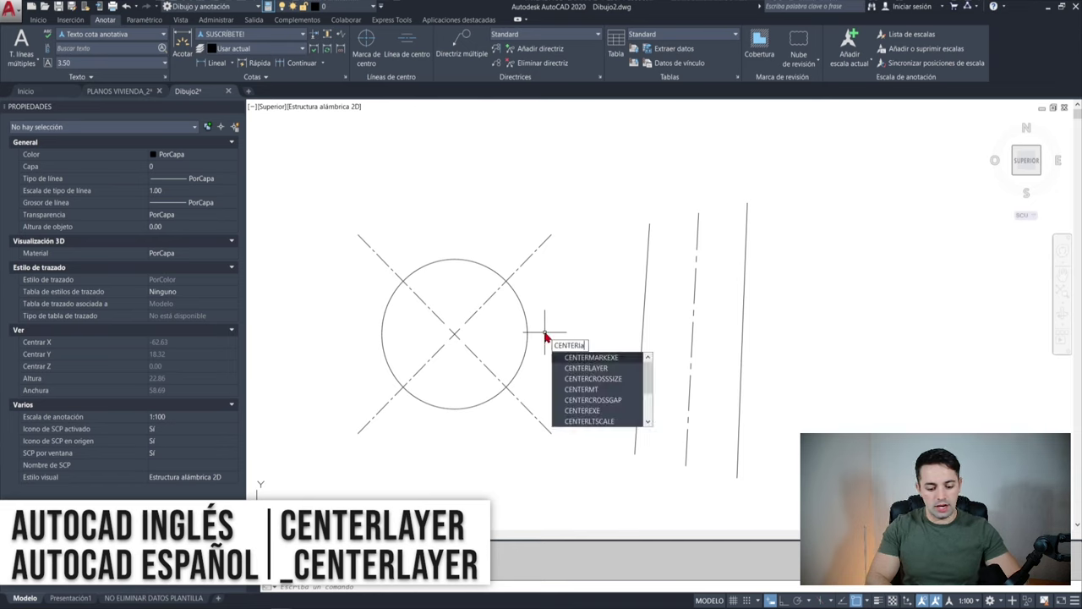
pyautogui.write('terlayer')
pyautogui.press('Return')
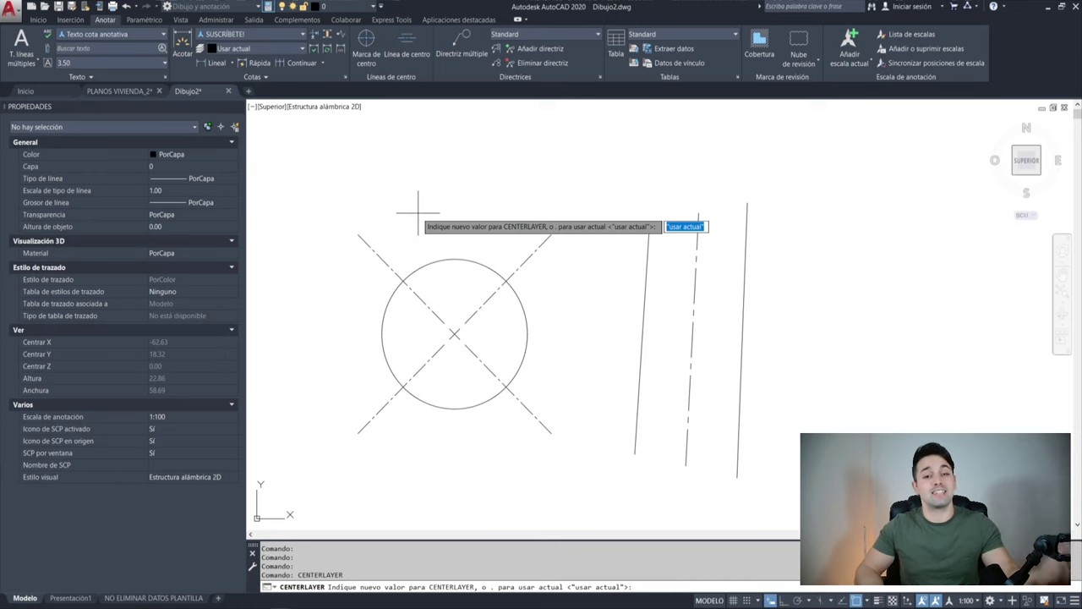
pyautogui.write('_eje')
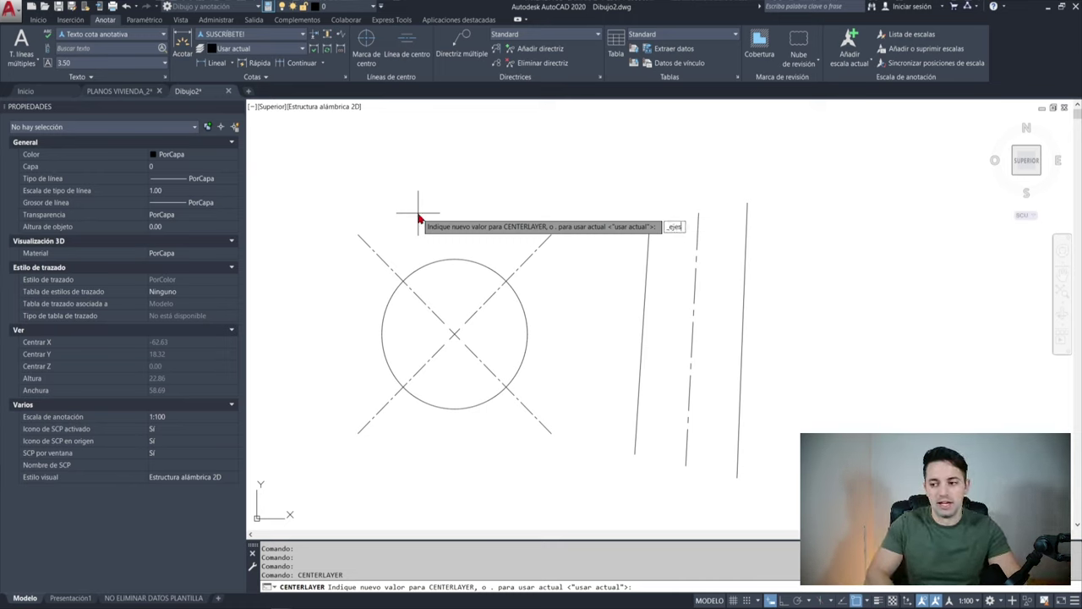
pyautogui.write('s')
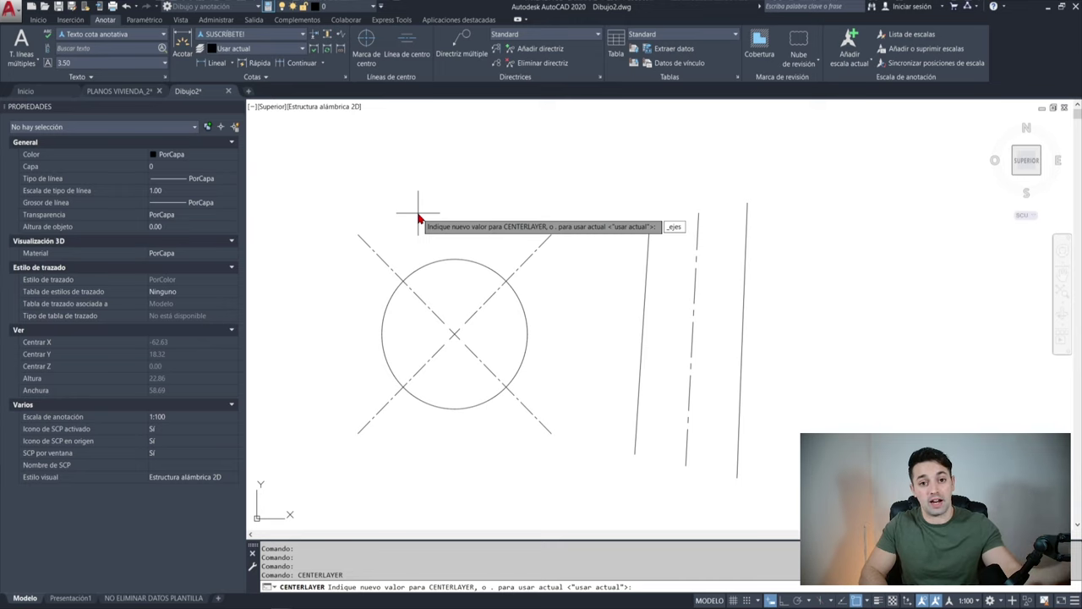
pyautogui.press('Return')
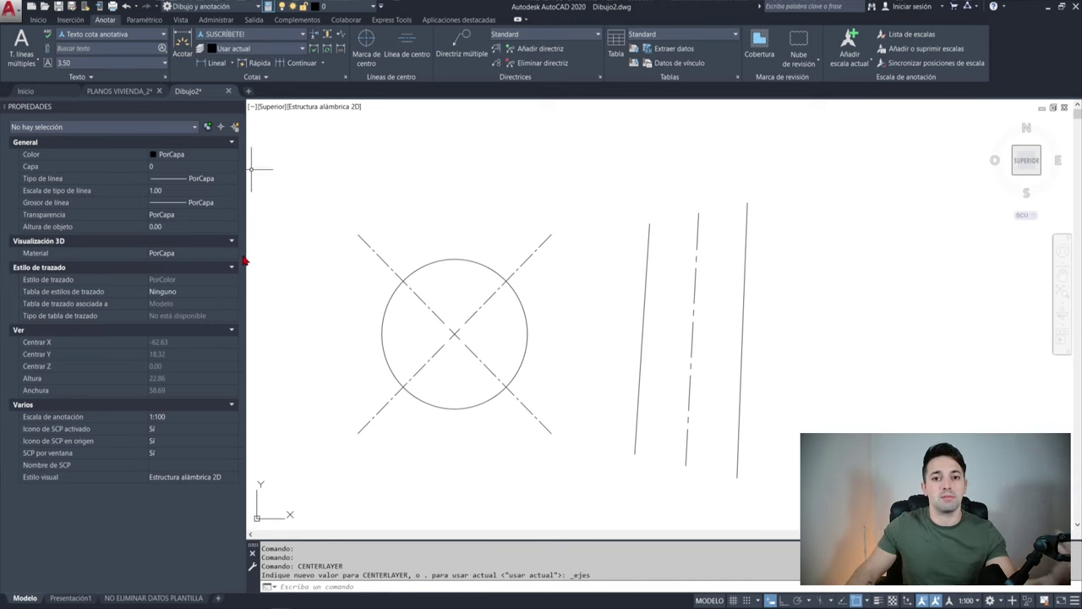
# - Delete the circle's old center mark and the dashed test centerline
pyautogui.click(485, 357)
pyautogui.press('Delete')
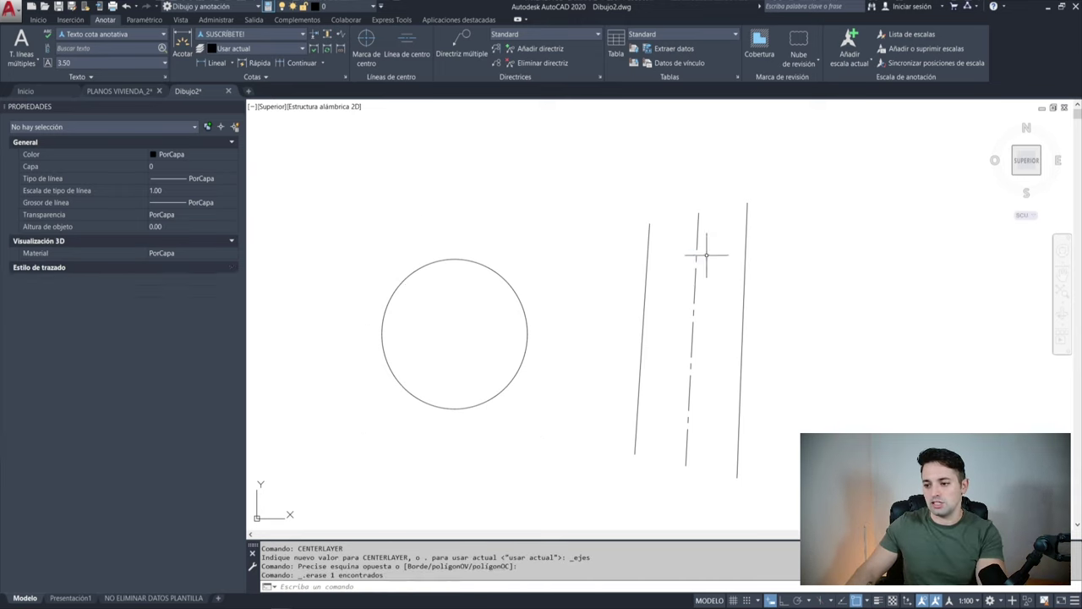
pyautogui.click(691, 273)
pyautogui.press('Delete')
# - Add a new center mark to the circle on the _ejes layer
pyautogui.click(376, 53)
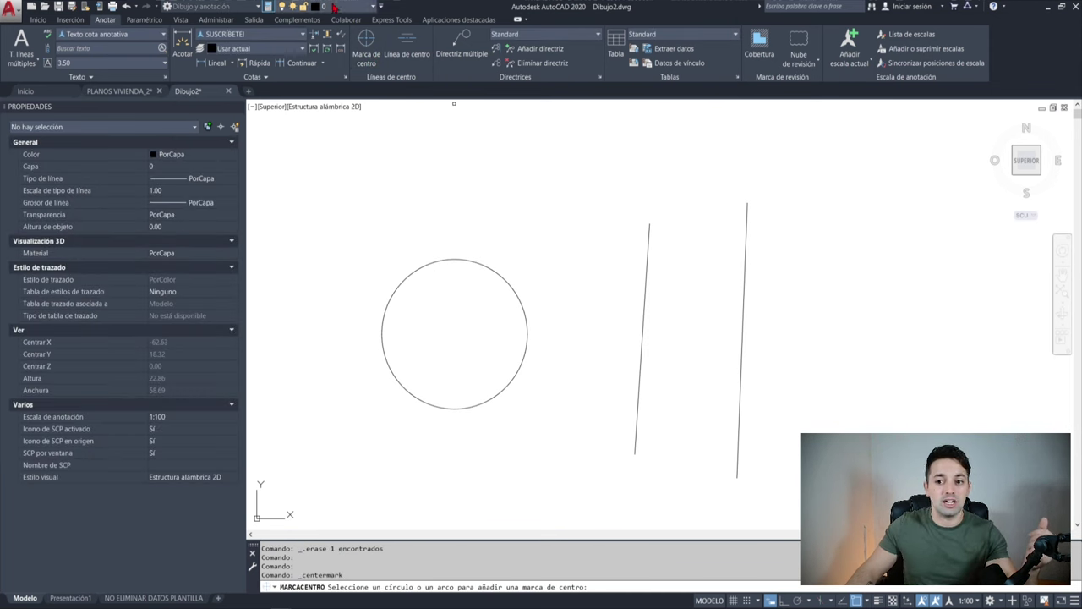
pyautogui.click(38, 19)
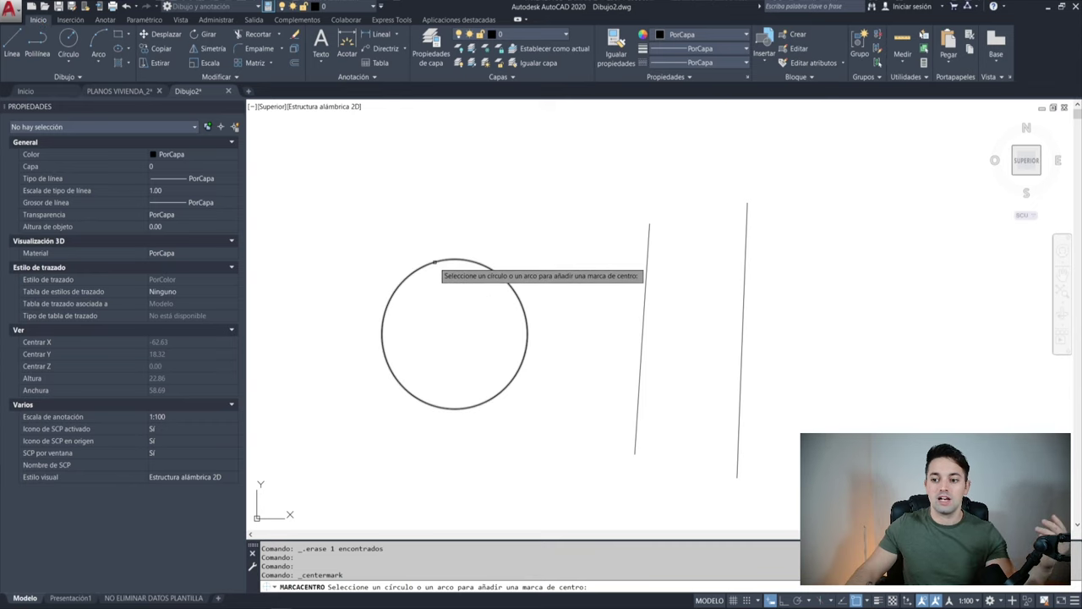
pyautogui.click(404, 293)
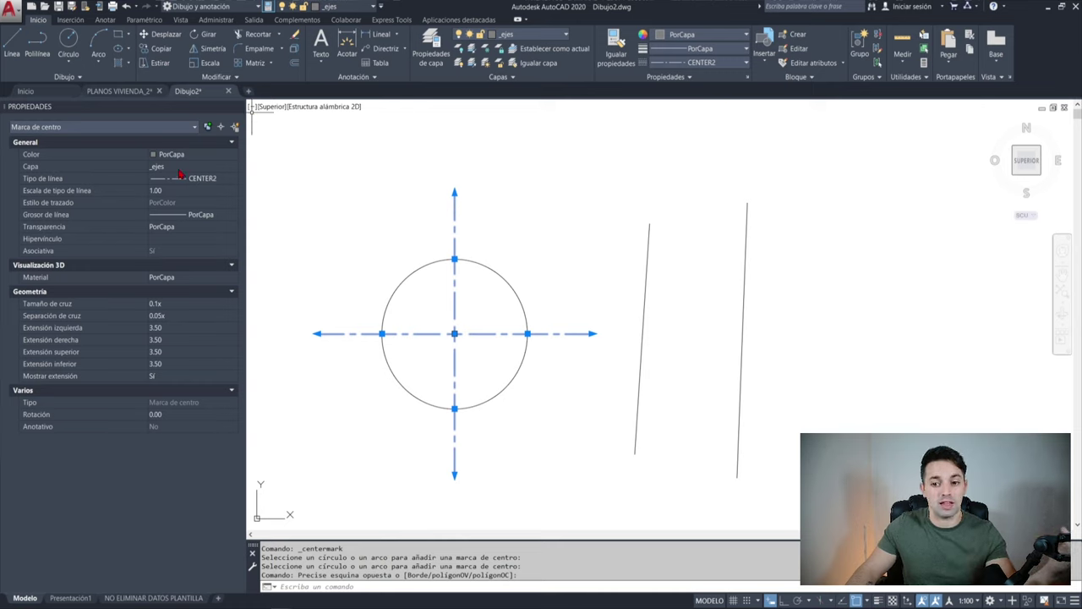
pyautogui.press('Escape')
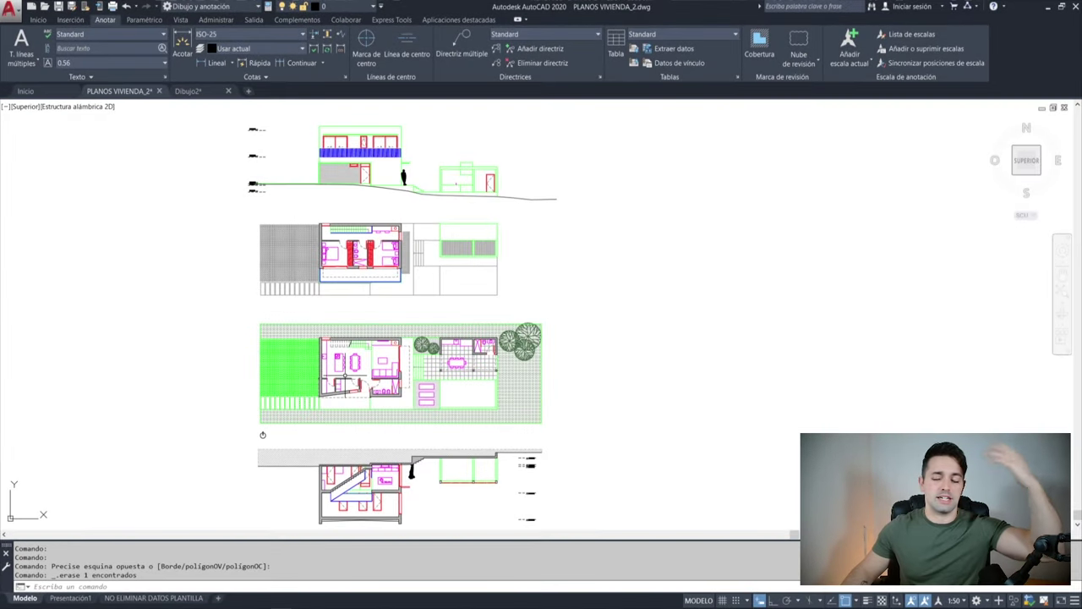
# - Run CENTERLINE and place a centerline between the first pair of wall lines
pyautogui.scroll(4, 337, 437)
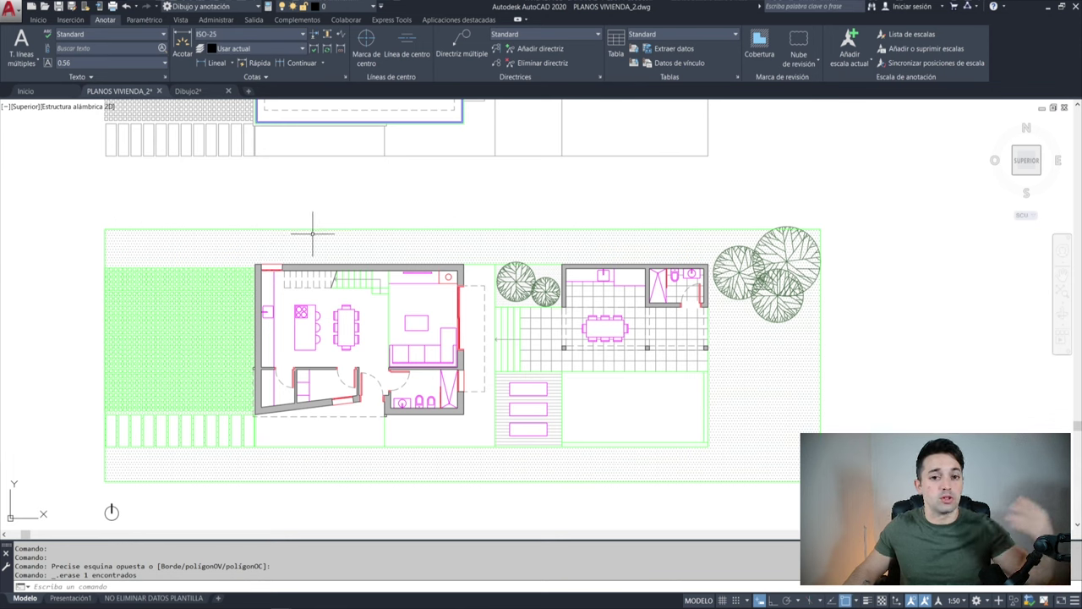
pyautogui.write('cen')
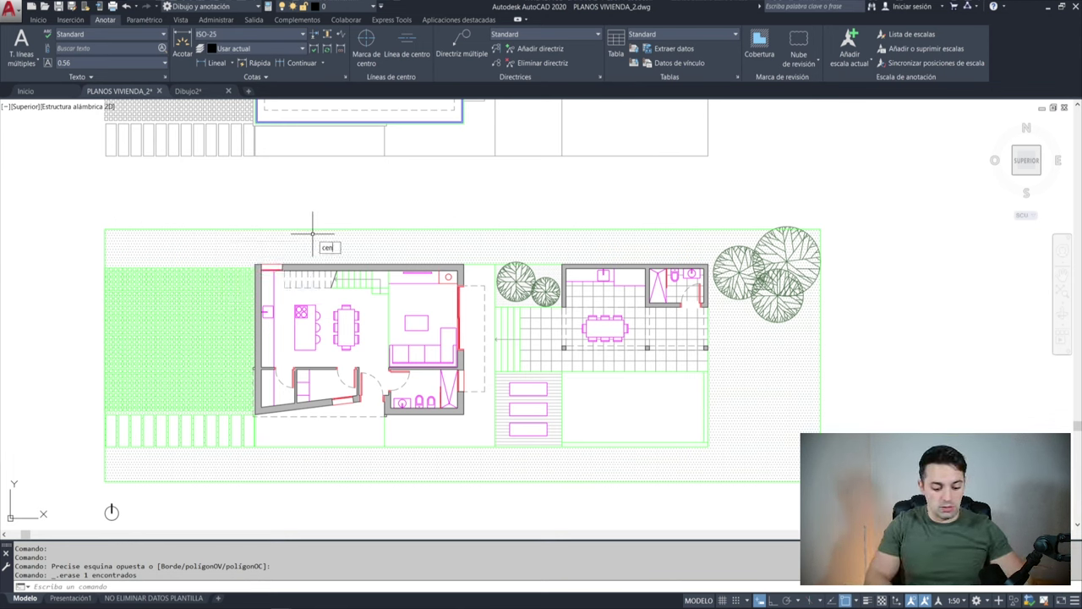
pyautogui.write('terline')
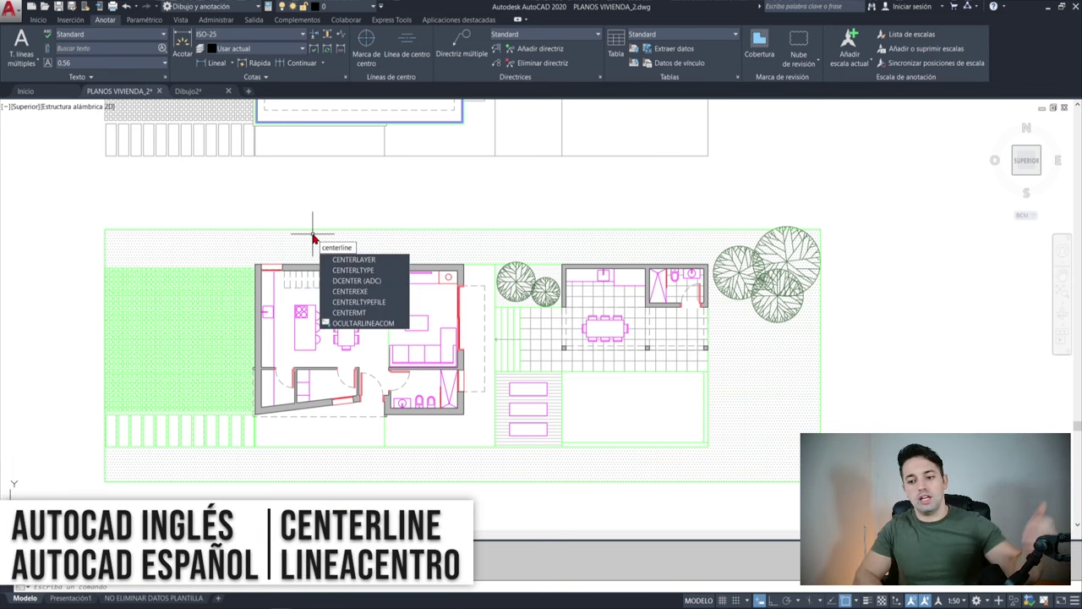
pyautogui.press('Return')
pyautogui.scroll(10, 309, 348)
pyautogui.click(307, 348)
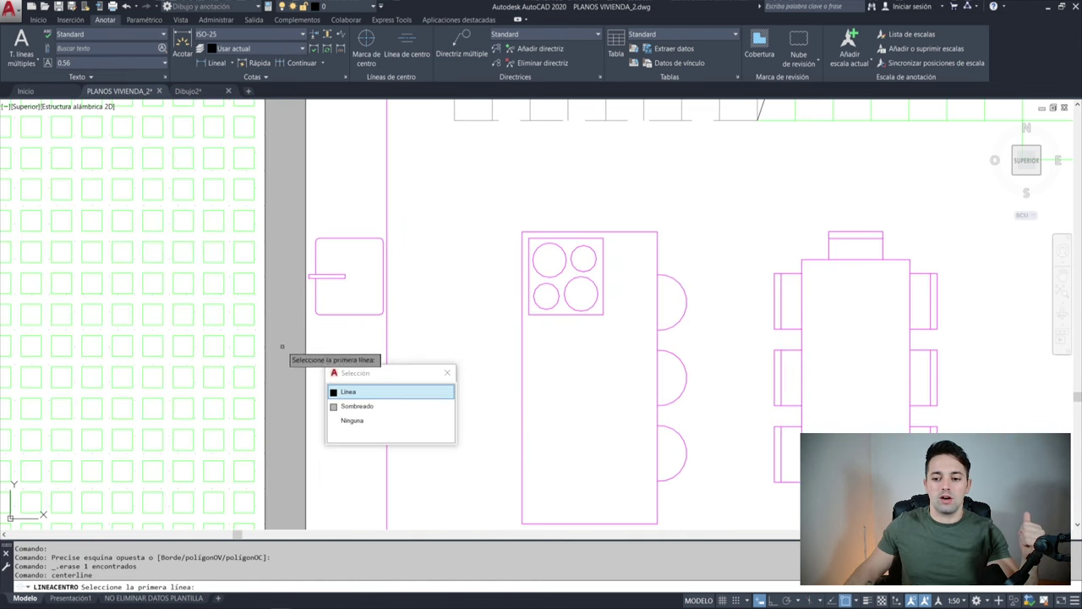
pyautogui.click(268, 338)
pyautogui.click(307, 386)
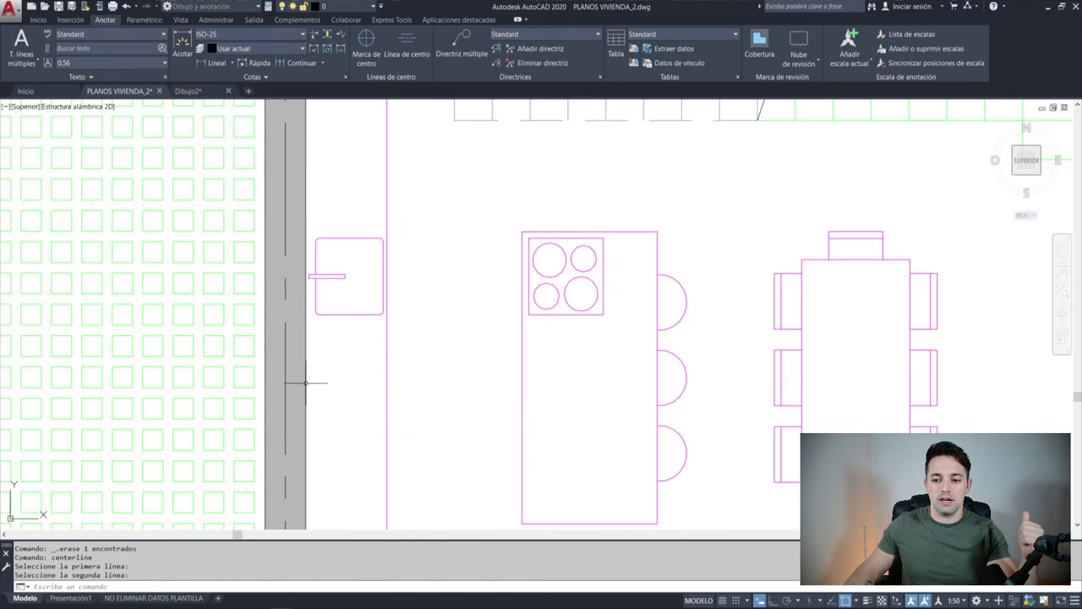
pyautogui.scroll(-5, 388, 258)
pyautogui.scroll(-2, 320, 194)
pyautogui.click(378, 201)
# - Add another centerline between the two bathroom wall lines
pyautogui.press('Return')
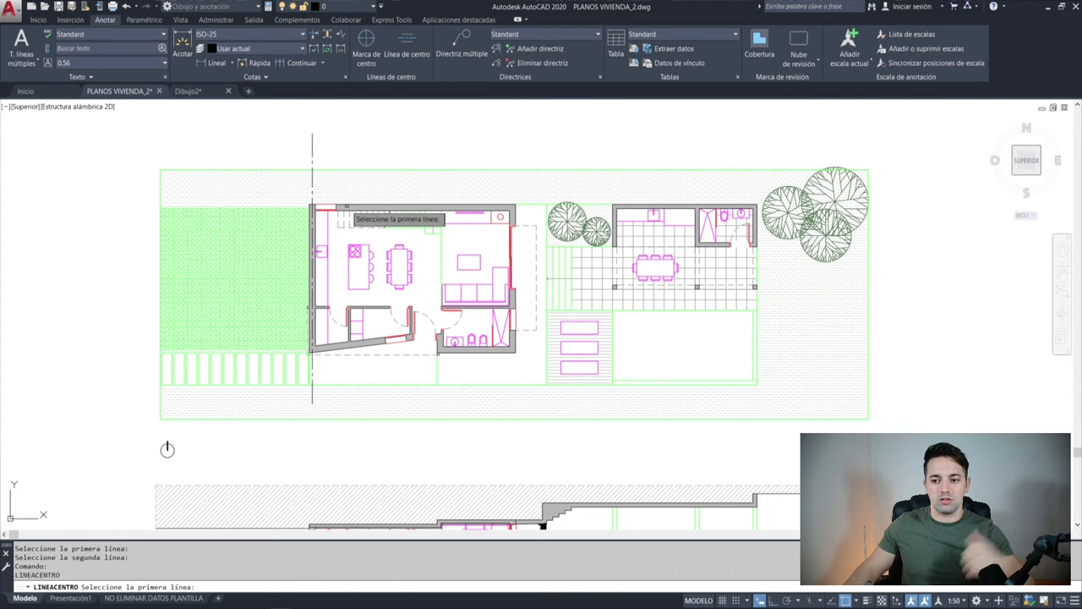
pyautogui.scroll(6, 355, 211)
pyautogui.click(313, 227)
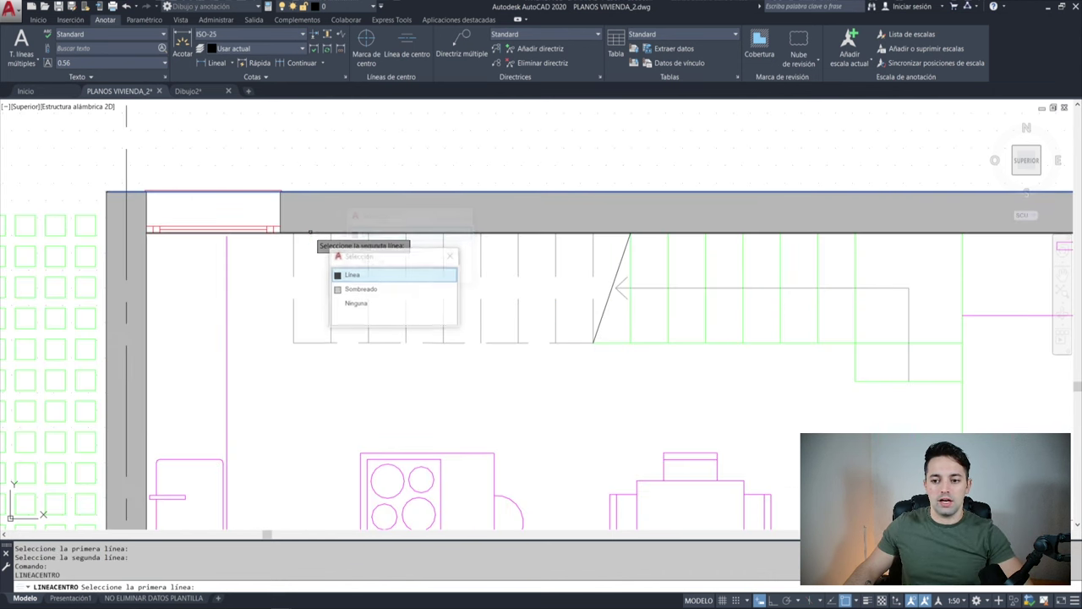
pyautogui.press('Escape')
pyautogui.scroll(-5, 312, 254)
pyautogui.scroll(5, 487, 252)
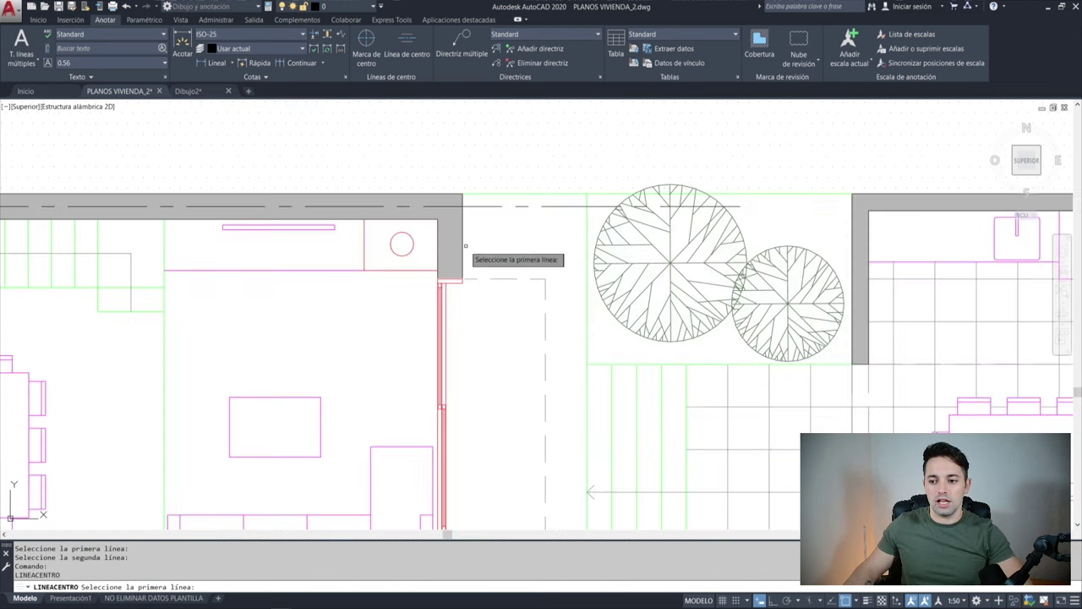
pyautogui.click(463, 257)
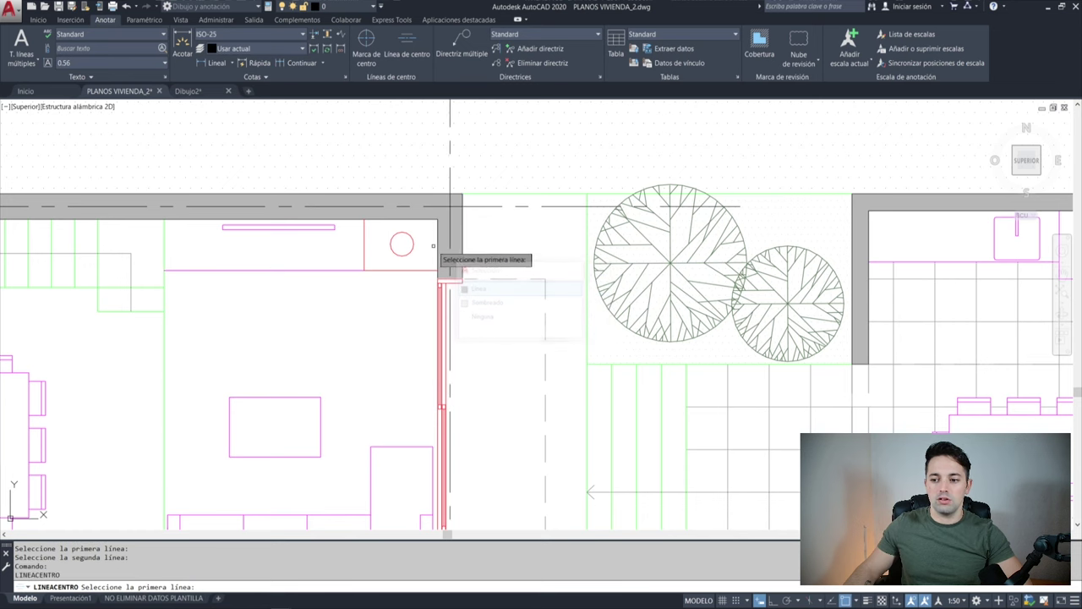
pyautogui.scroll(-4, 440, 249)
pyautogui.scroll(4, 457, 220)
pyautogui.click(442, 222)
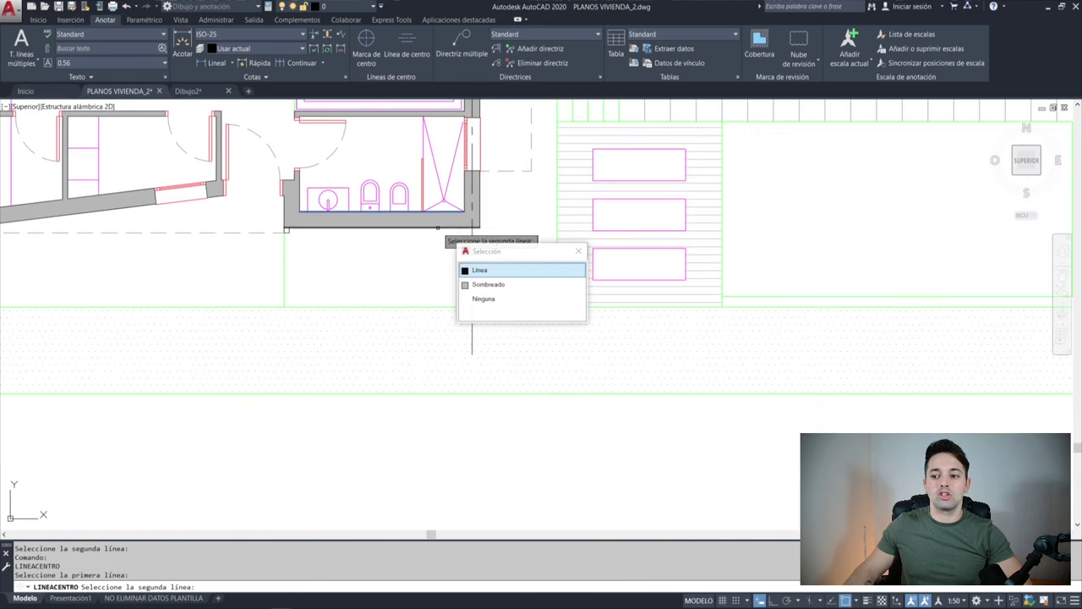
pyautogui.press('Escape')
# - Select the right-hand wall centerline
pyautogui.scroll(-2, 583, 465)
pyautogui.moveTo(522, 457); pyautogui.dragTo(584, 467)
pyautogui.click(529, 463)
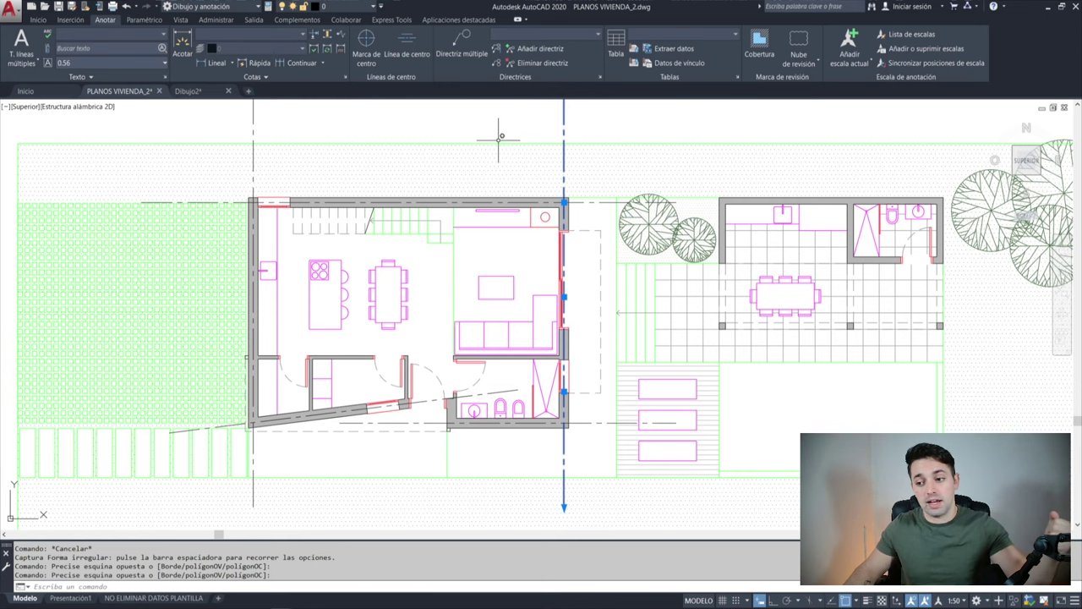
# - Select all five centerlines with SS and change their extension from 3.5 to 1 in Properties
pyautogui.write('ss')
pyautogui.press('Return')
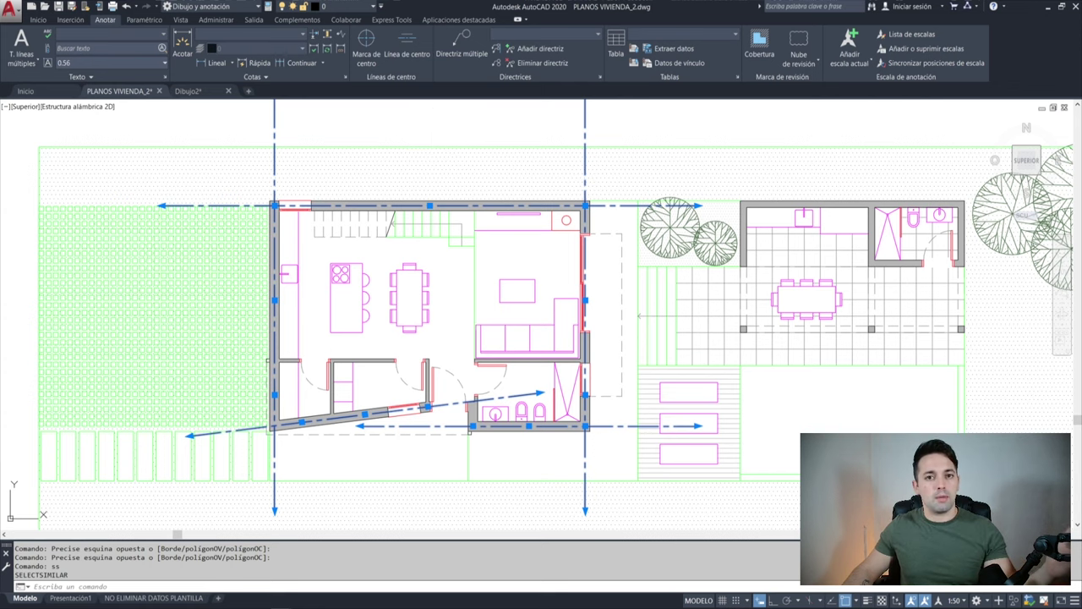
pyautogui.hotkey('ctrl', '1')
pyautogui.write('1')
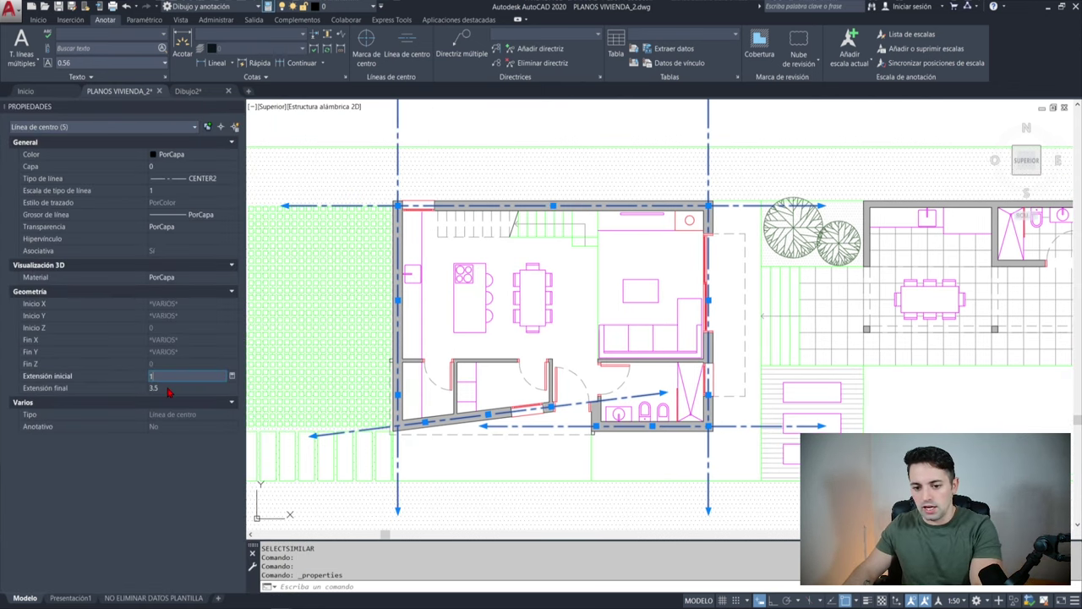
pyautogui.press('Return')
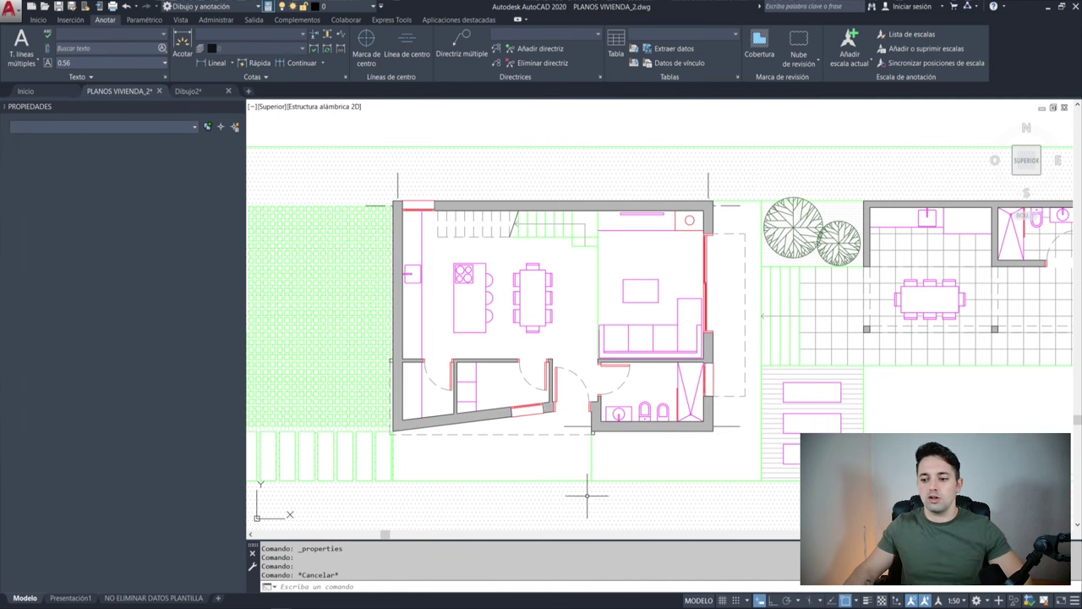
# - Inspect the right-wall centerline's end grip, then cancel without changing it
pyautogui.scroll(4, 536, 296)
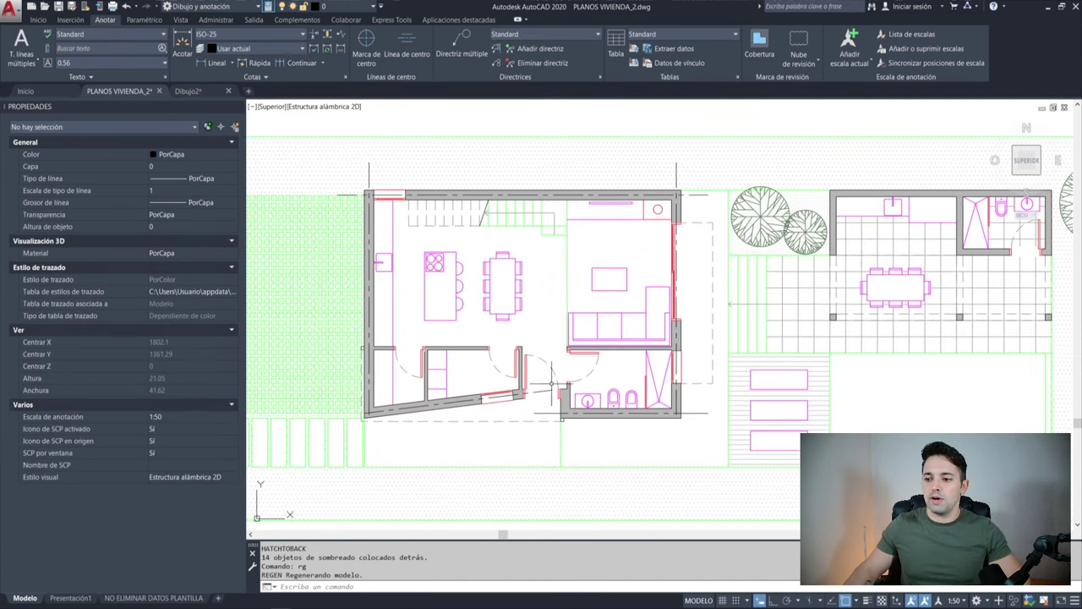
pyautogui.click(747, 355)
pyautogui.scroll(-4, 747, 355)
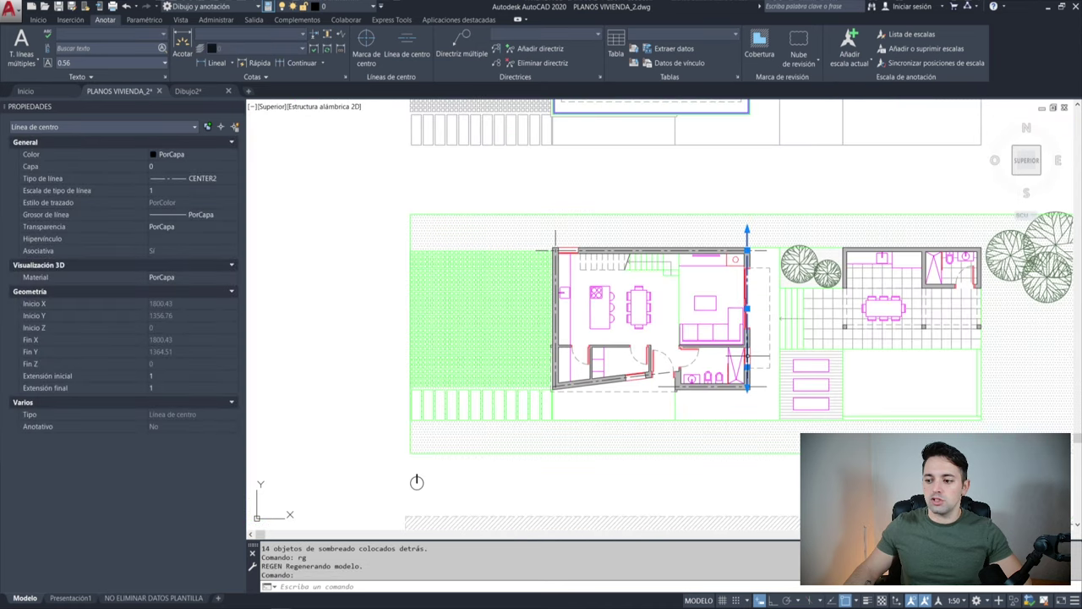
pyautogui.scroll(5, 735, 350)
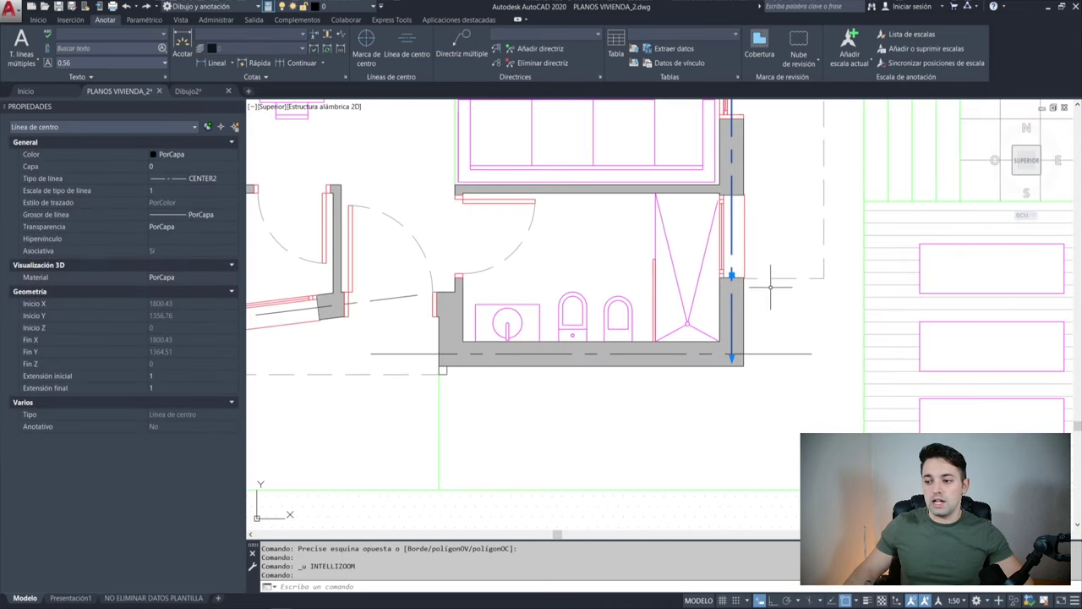
pyautogui.scroll(5, 732, 274)
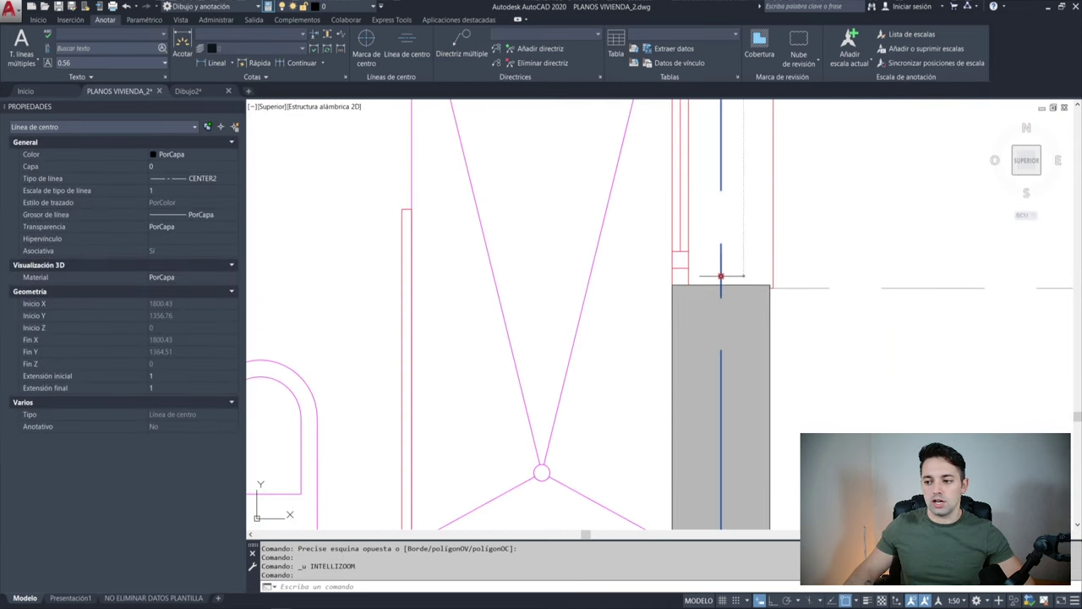
pyautogui.scroll(-3, 720, 275)
pyautogui.click(720, 275)
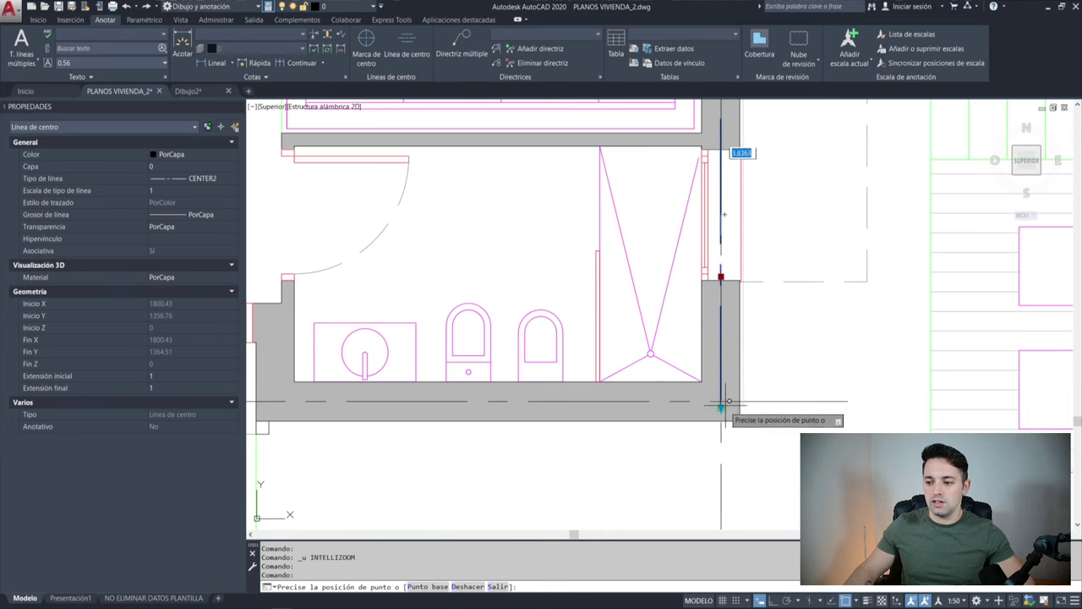
pyautogui.scroll(-3, 719, 427)
pyautogui.press('Escape')
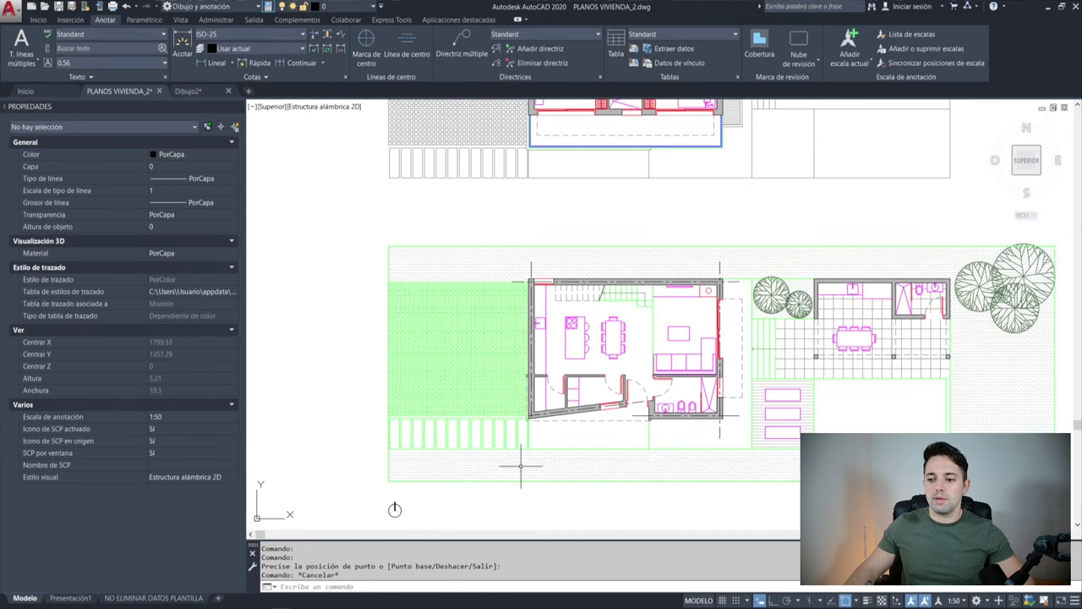
# - Check the left-wall centerline's bottom grip and cancel, leaving it unchanged
pyautogui.scroll(5, 527, 404)
pyautogui.click(522, 403)
pyautogui.click(520, 375)
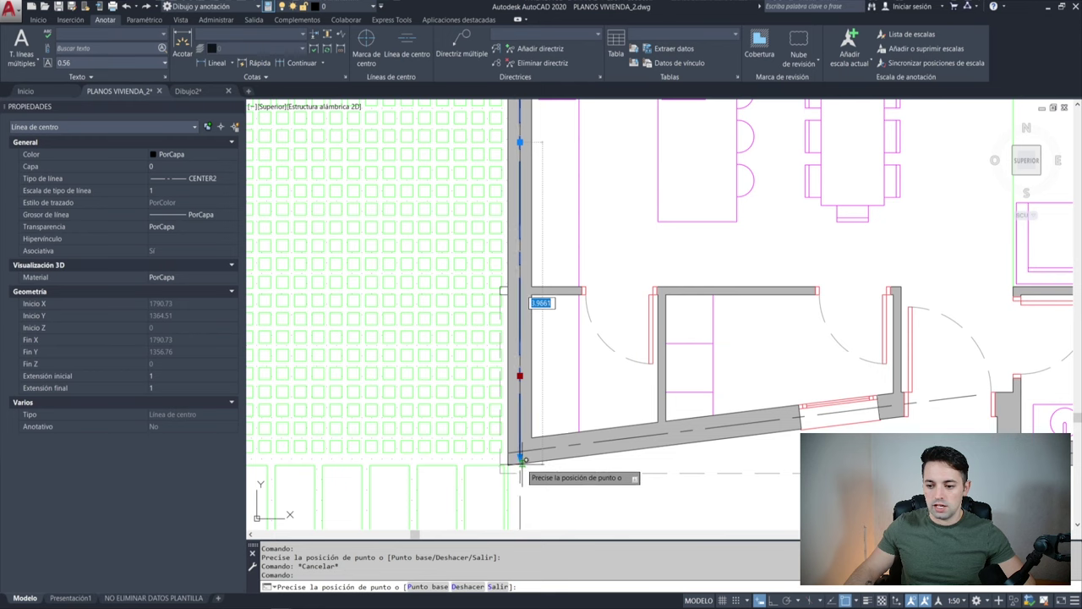
pyautogui.press('Escape')
pyautogui.scroll(-4, 327, 393)
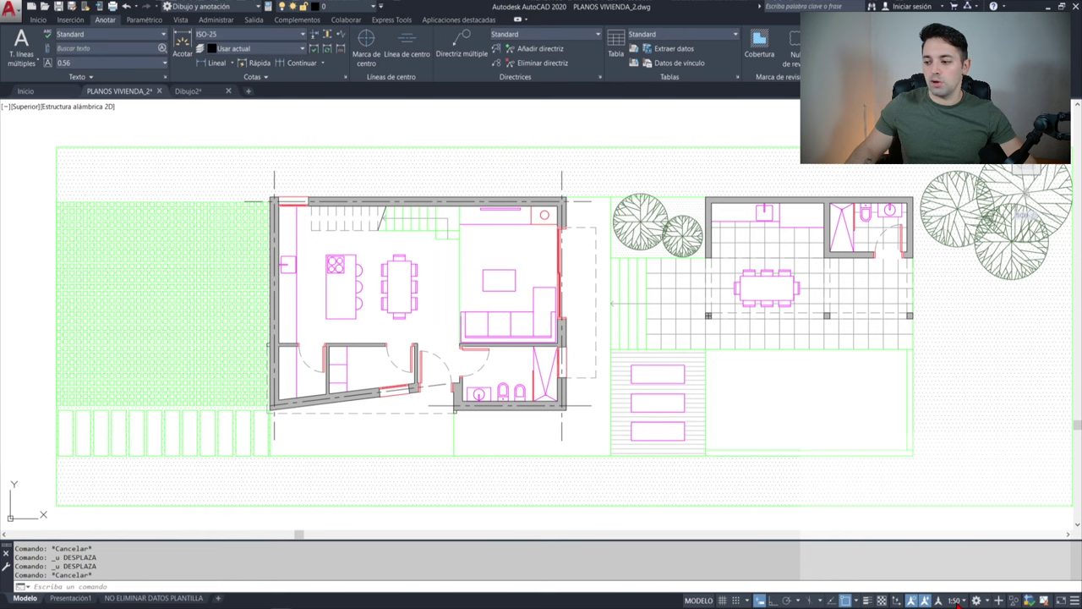
pyautogui.click(957, 603)
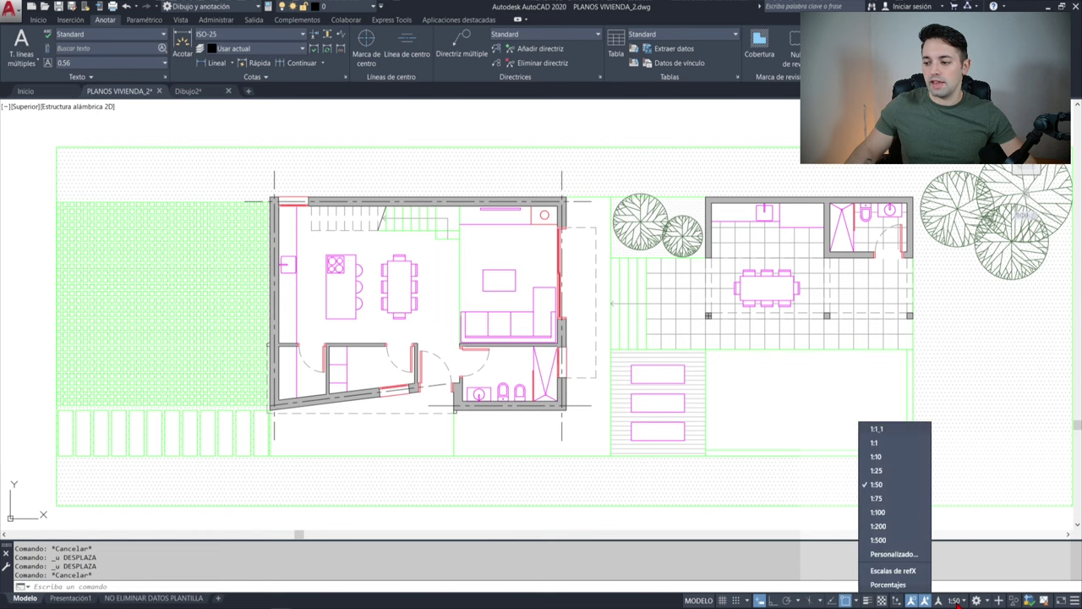
pyautogui.click(900, 517)
pyautogui.write('rg')
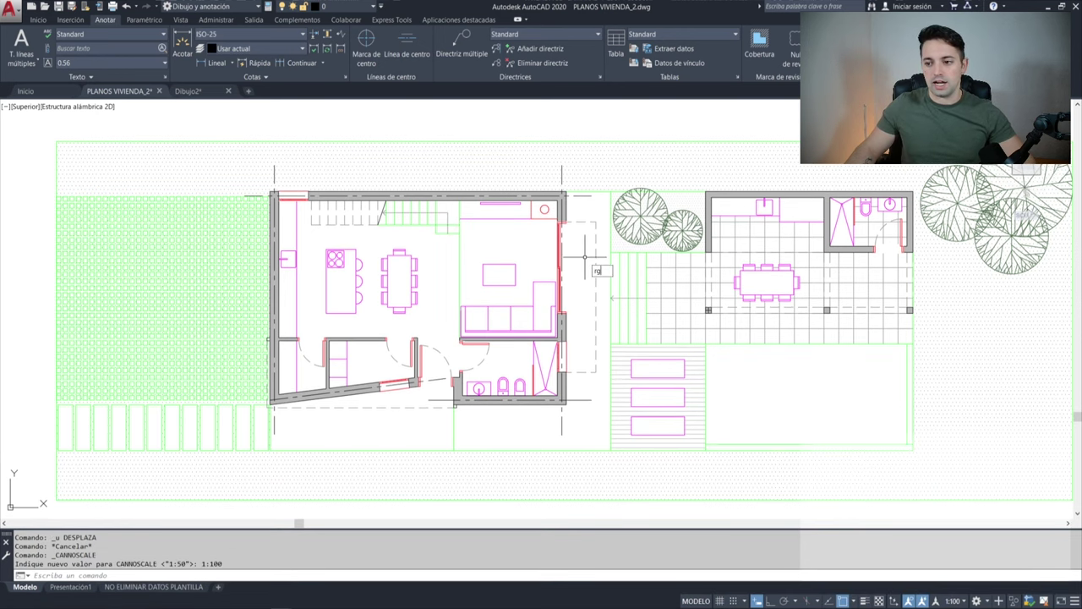
pyautogui.press('Return')
pyautogui.scroll(2, 566, 250)
pyautogui.scroll(2, 542, 239)
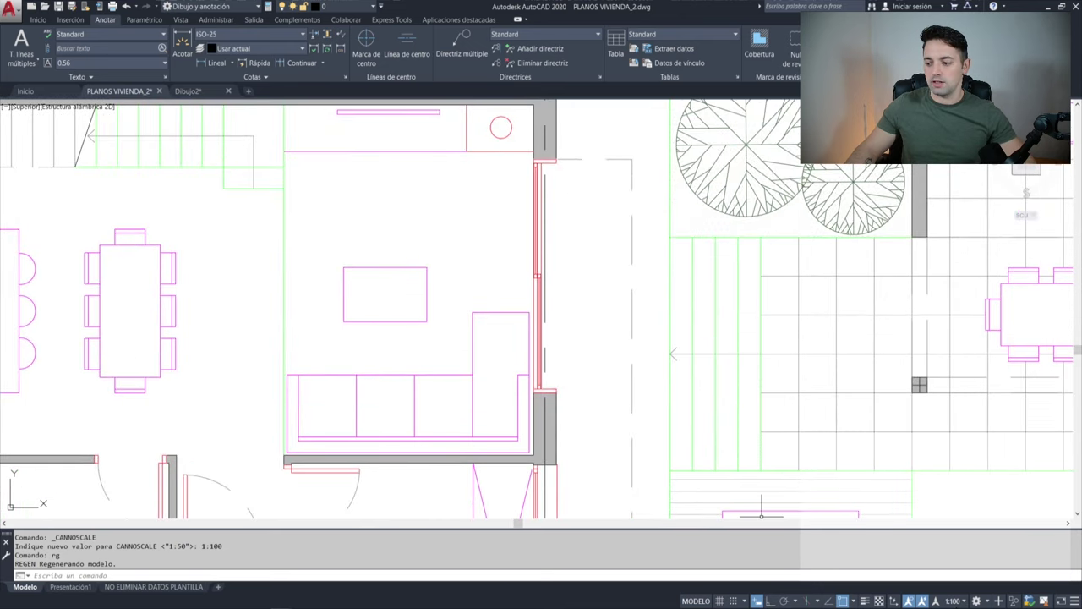
pyautogui.click(953, 601)
pyautogui.click(897, 505)
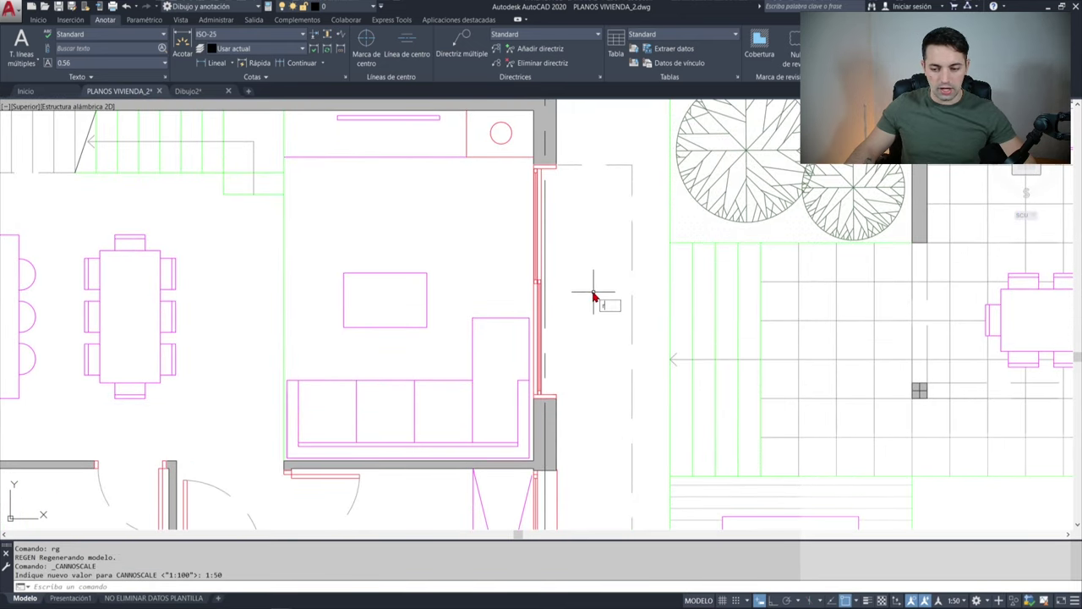
pyautogui.write('rg')
pyautogui.press('Return')
pyautogui.click(538, 288)
pyautogui.scroll(-4, 573, 266)
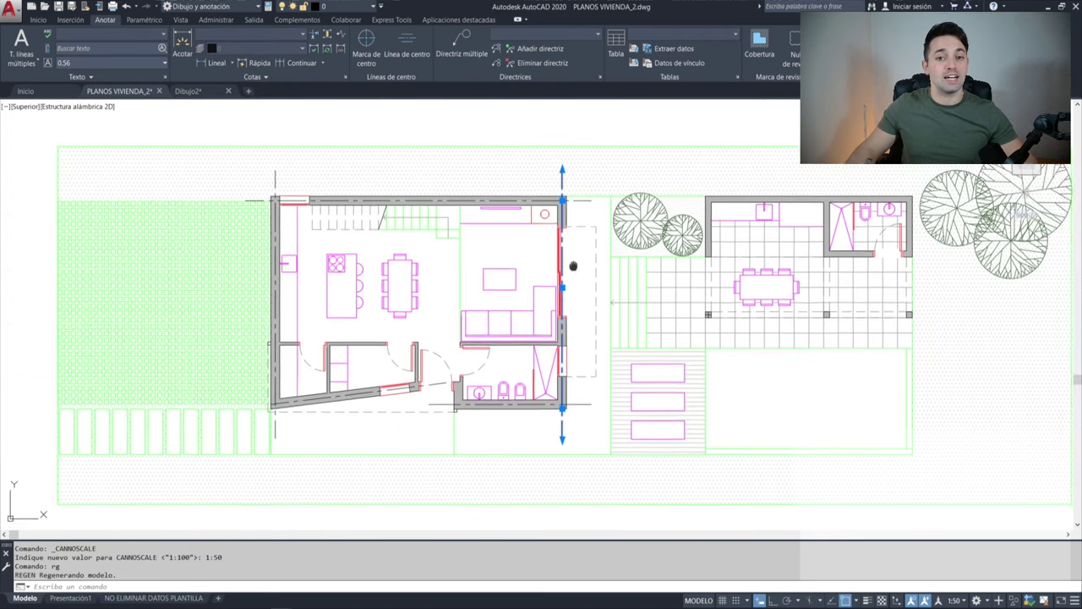
pyautogui.moveTo(573, 266); pyautogui.dragTo(629, 291, button='middle')
pyautogui.rightClick(629, 289)
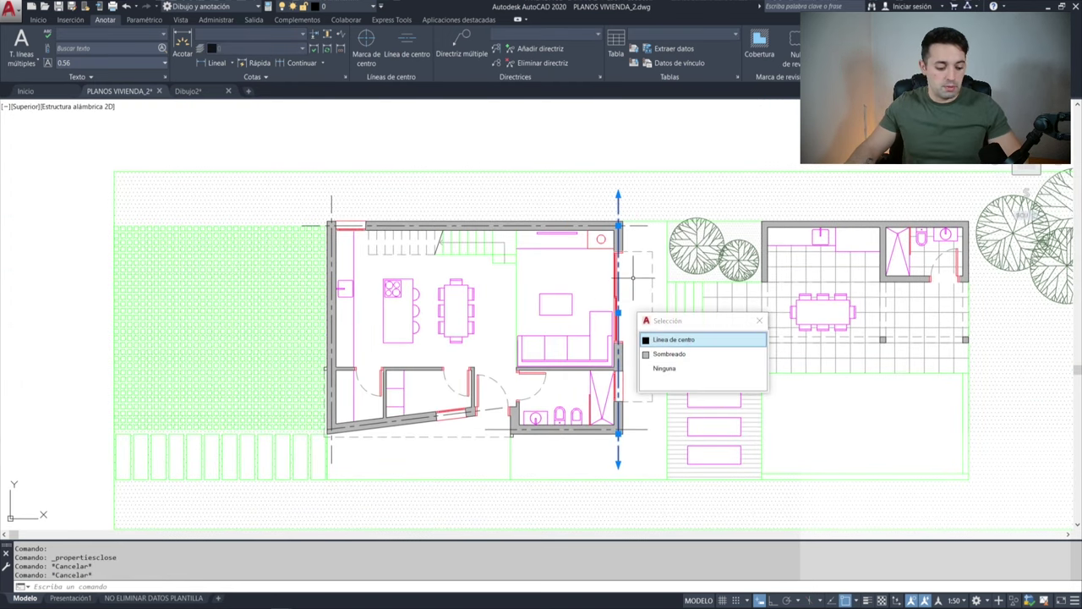
# - Select the seven similar centerlines and set their linetype scale to 0.25
pyautogui.click(676, 341)
pyautogui.hotkey('ctrl', '1')
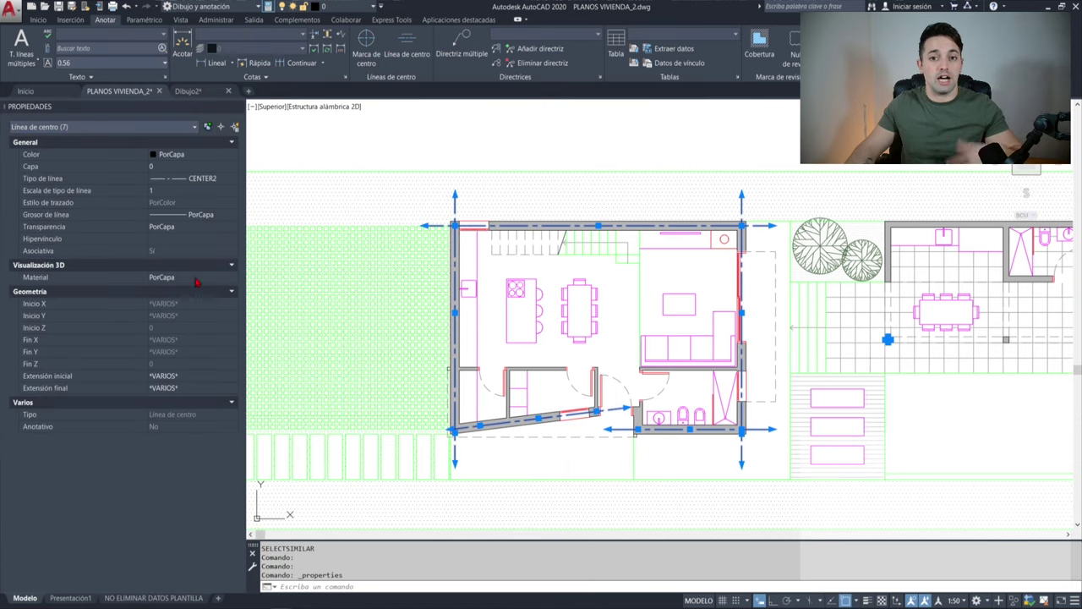
pyautogui.click(161, 191)
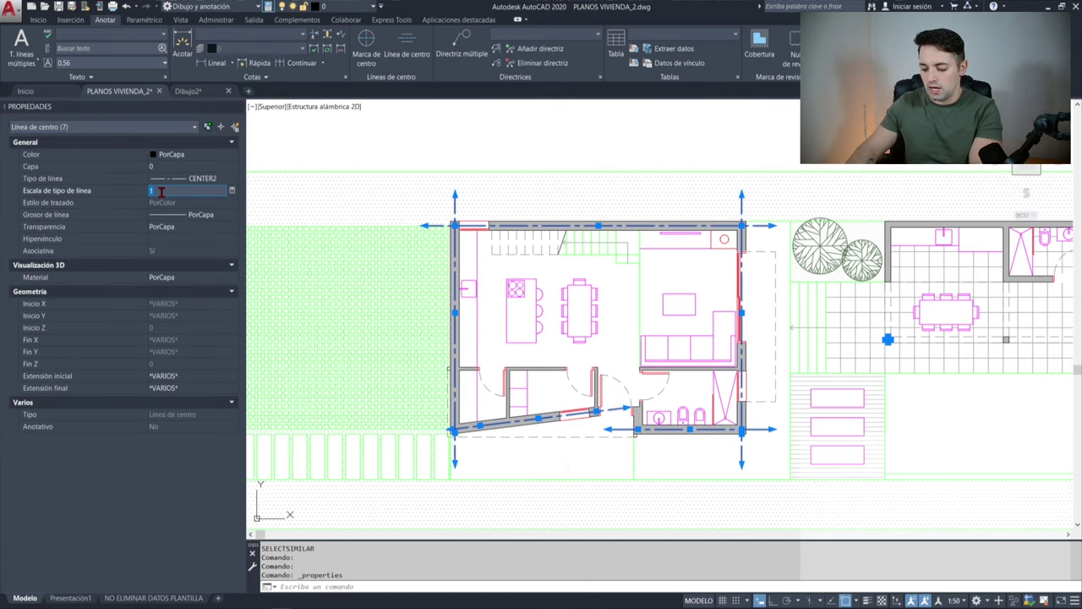
pyautogui.write('0.25')
pyautogui.press('Return')
pyautogui.press('Escape')
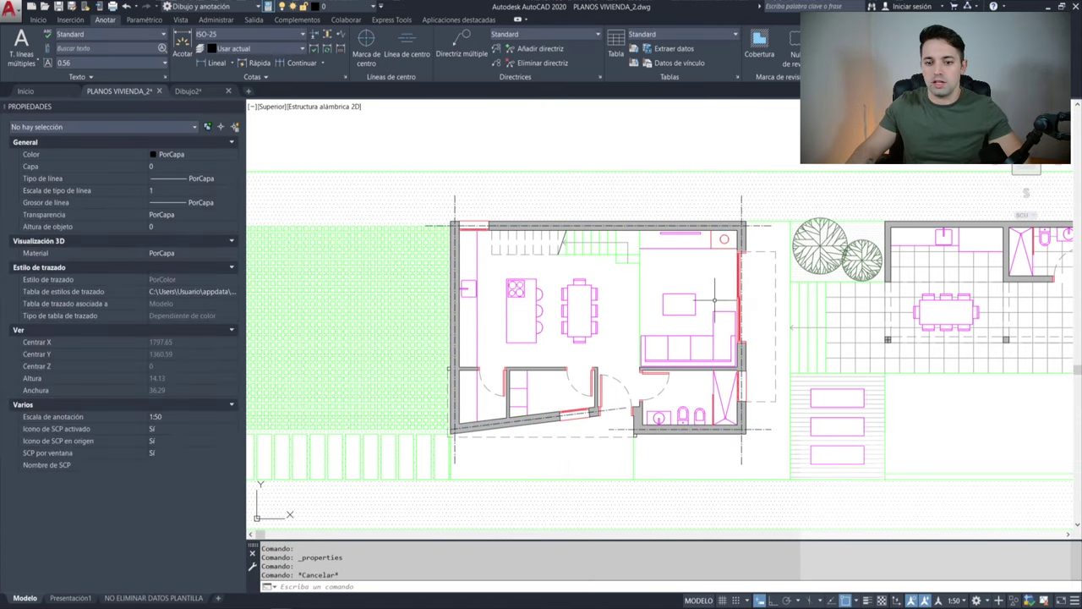
pyautogui.scroll(4, 787, 287)
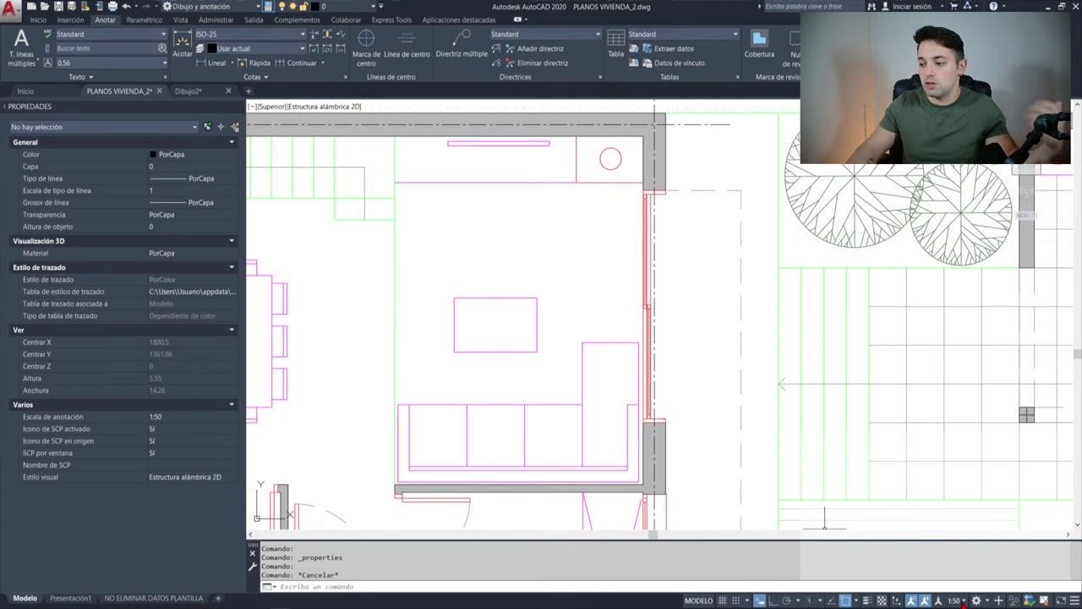
# - Choose the 1:25 annotation scale and regenerate the drawing with RG
pyautogui.click(956, 601)
pyautogui.click(930, 471)
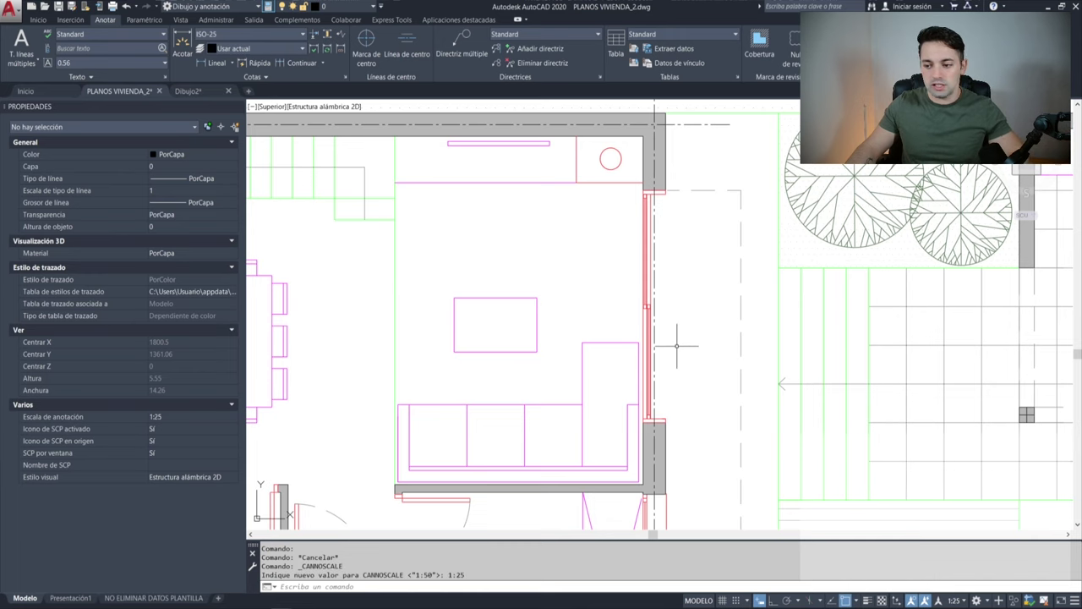
pyautogui.write('rg')
pyautogui.press('Return')
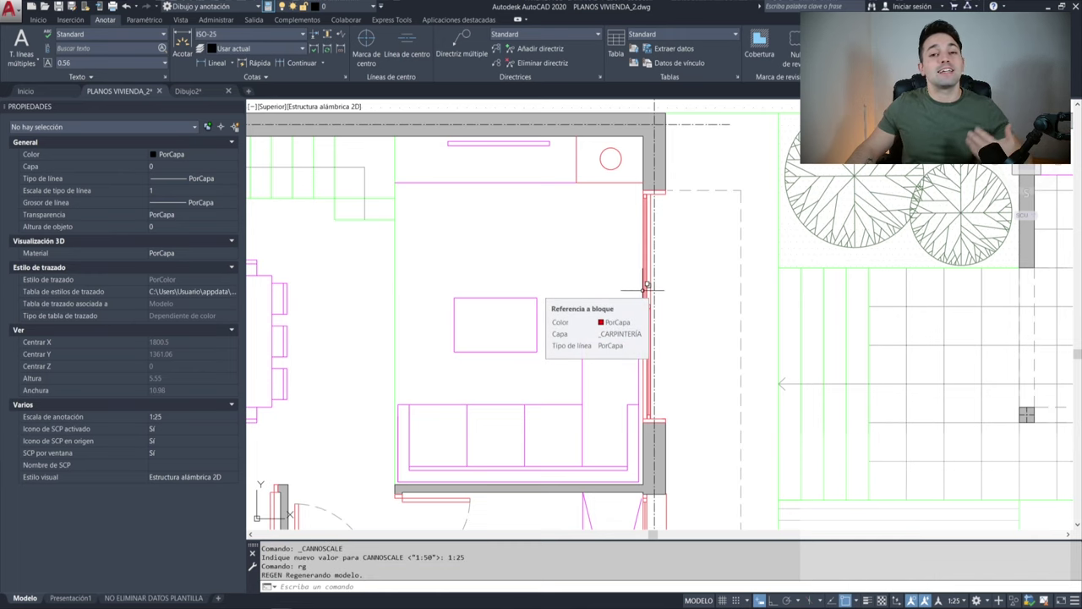